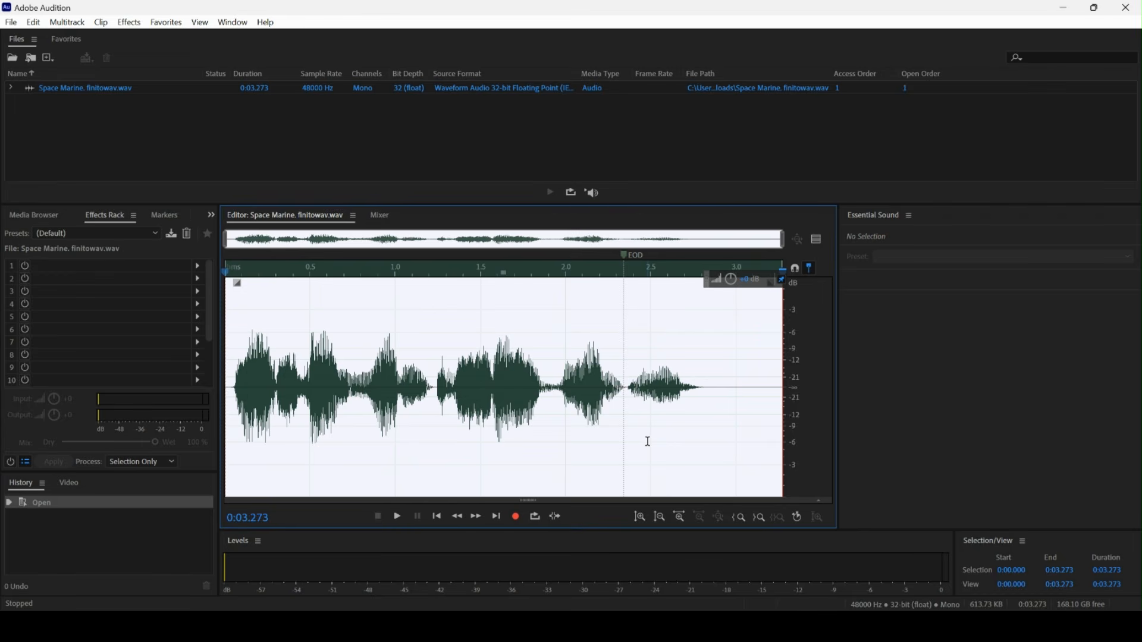
Apply Pitch Shifter to lower the voice by 1 semitone and 50 cents with High Precision.
key(space)
click(123, 27)
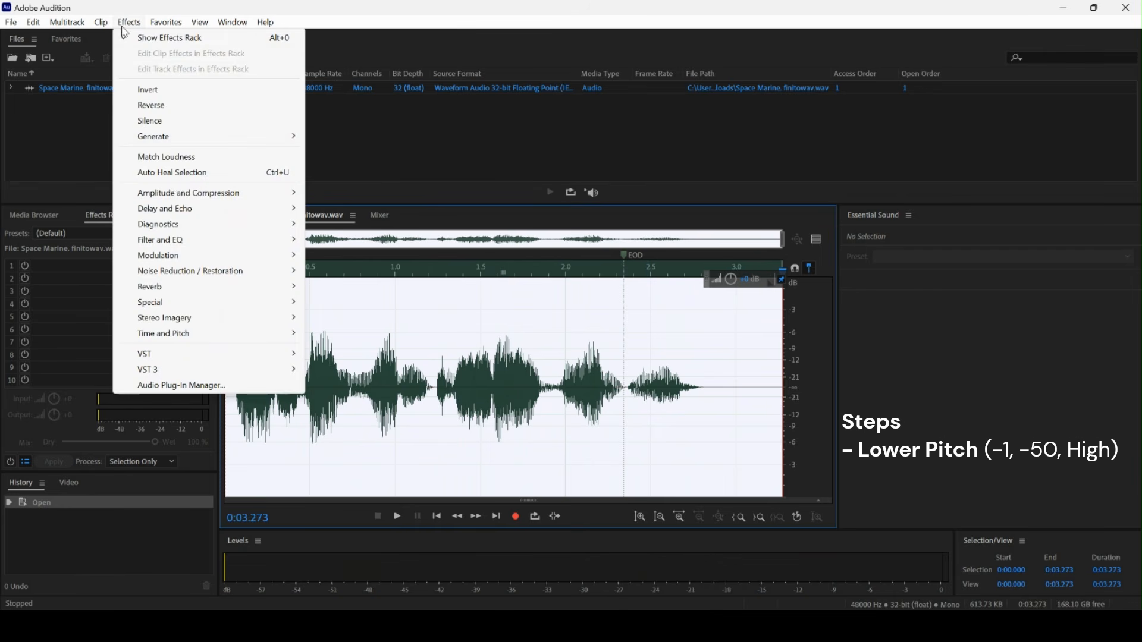
mouse_move(204, 337)
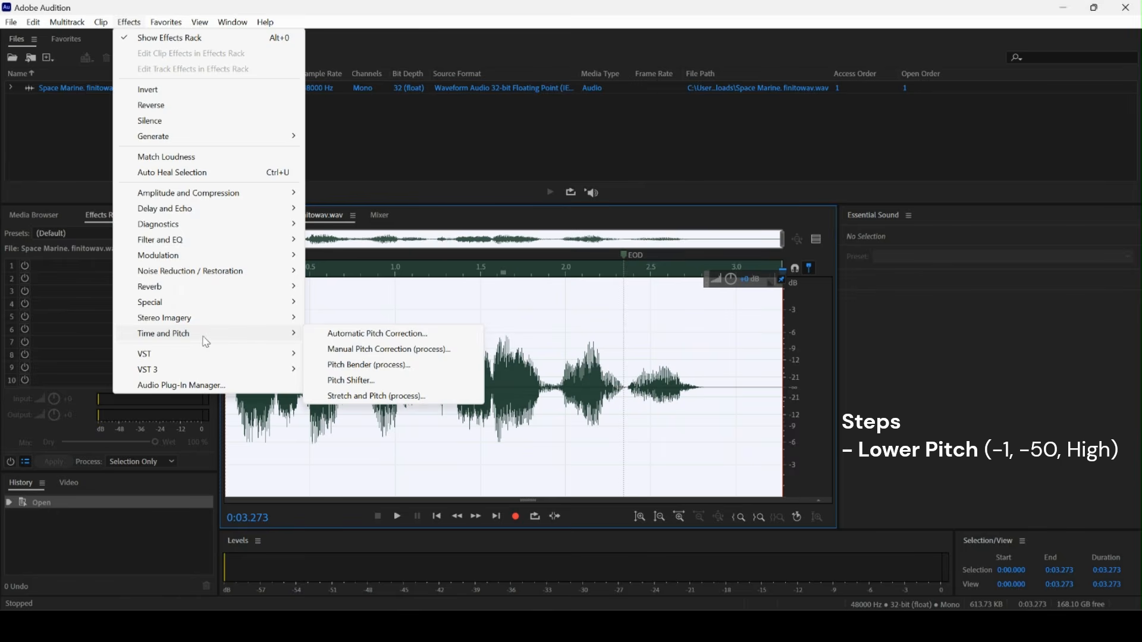
click(357, 378)
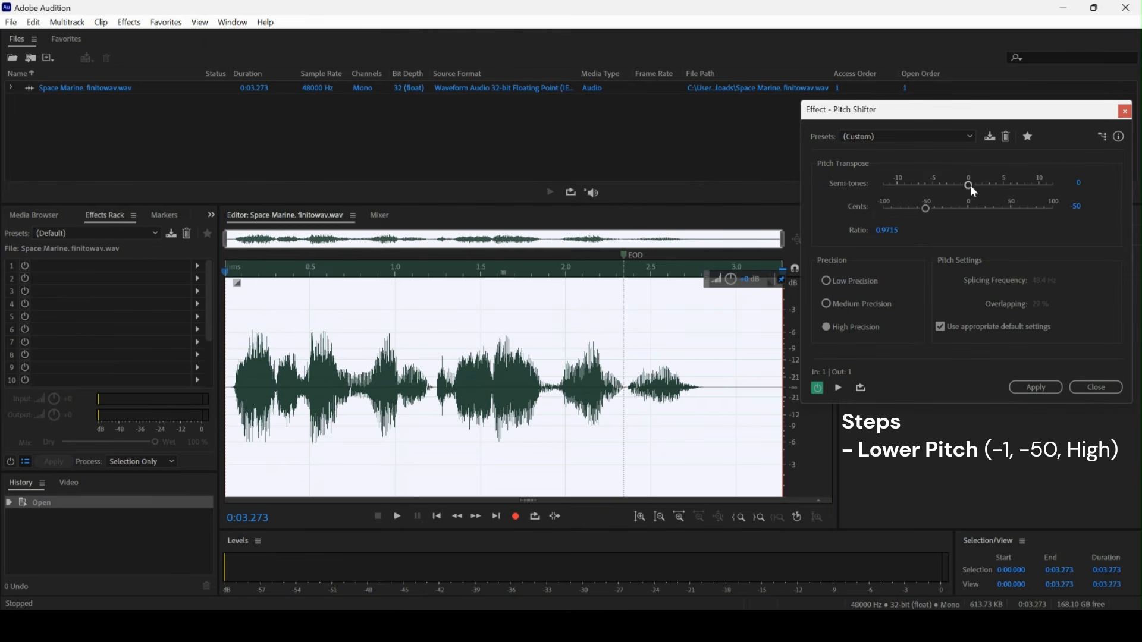
drag(969, 189, 964, 187)
click(1024, 388)
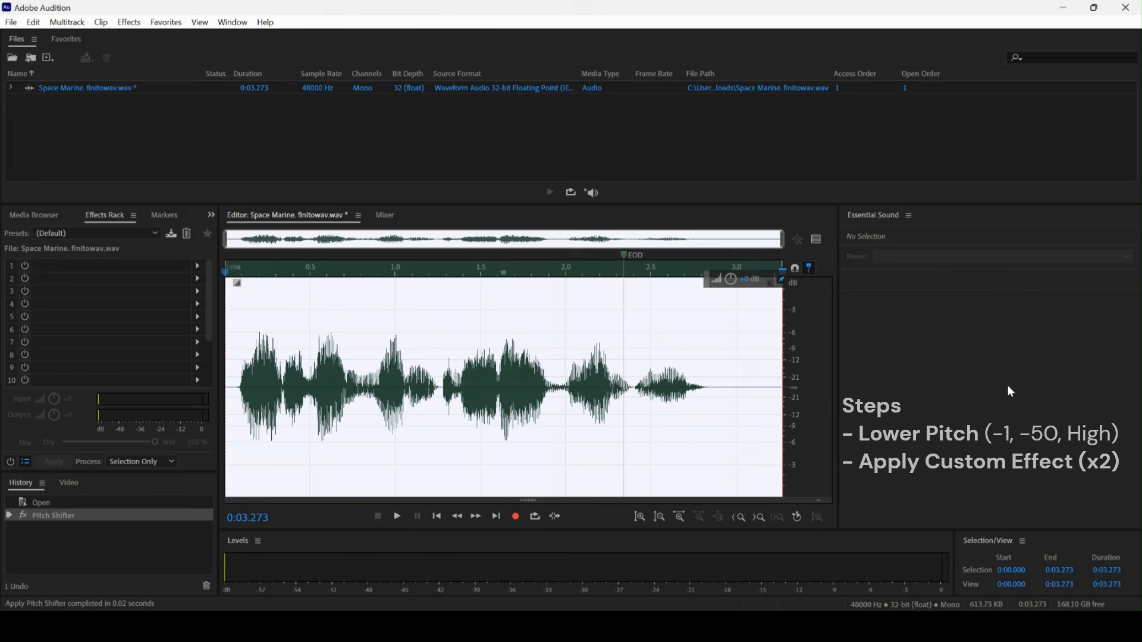
Apply the Echo effect with the Shower preset to the whole clip.
click(129, 22)
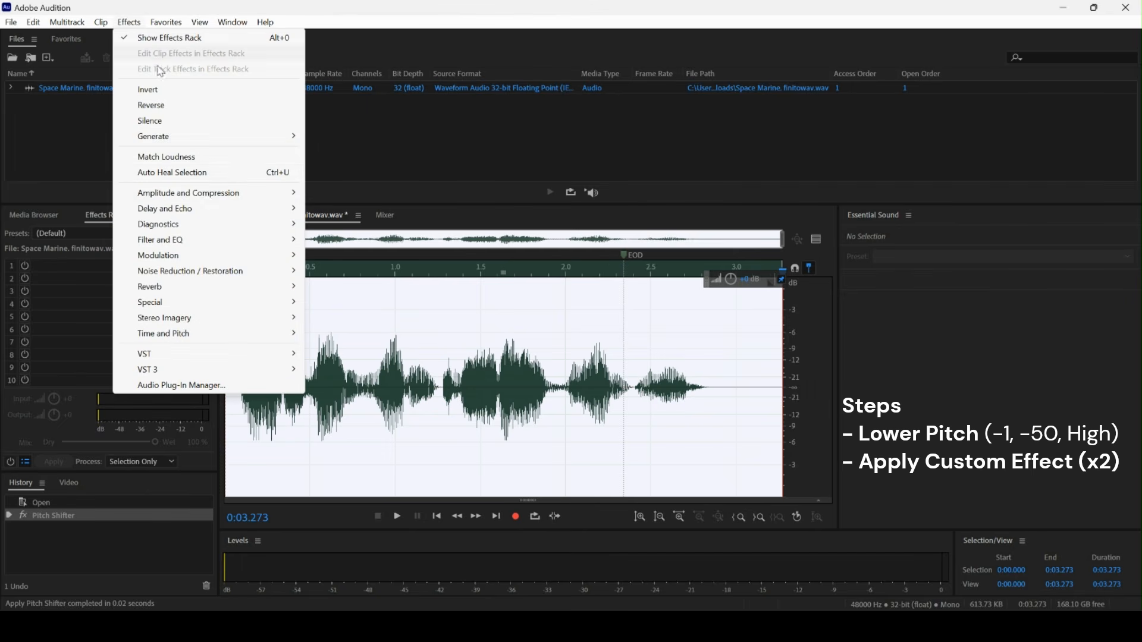
mouse_move(210, 222)
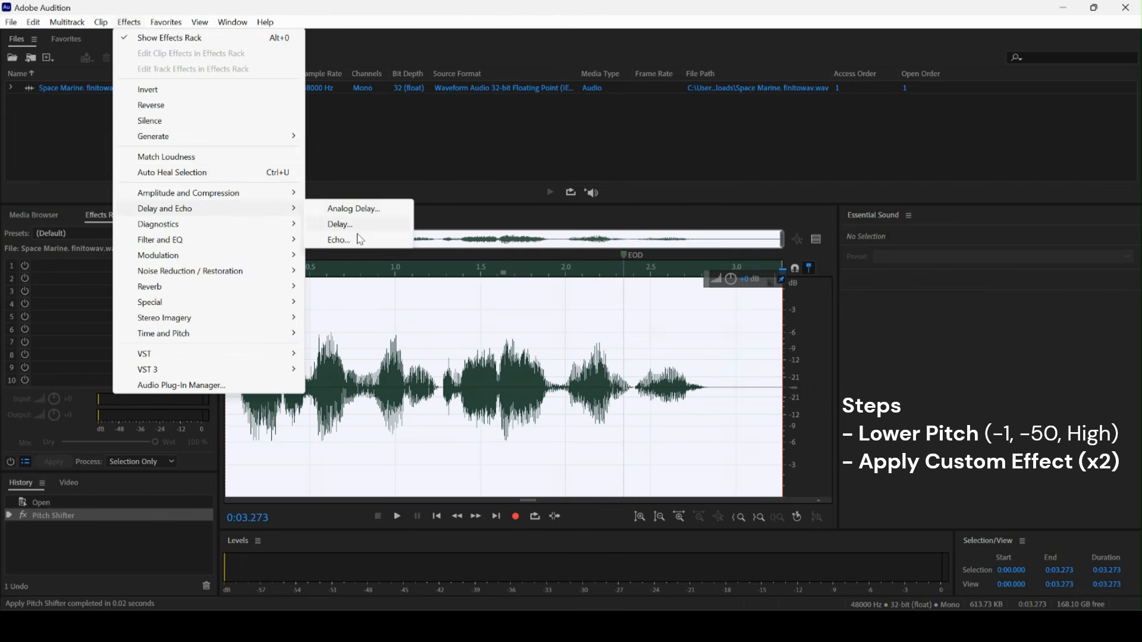
click(360, 239)
click(437, 200)
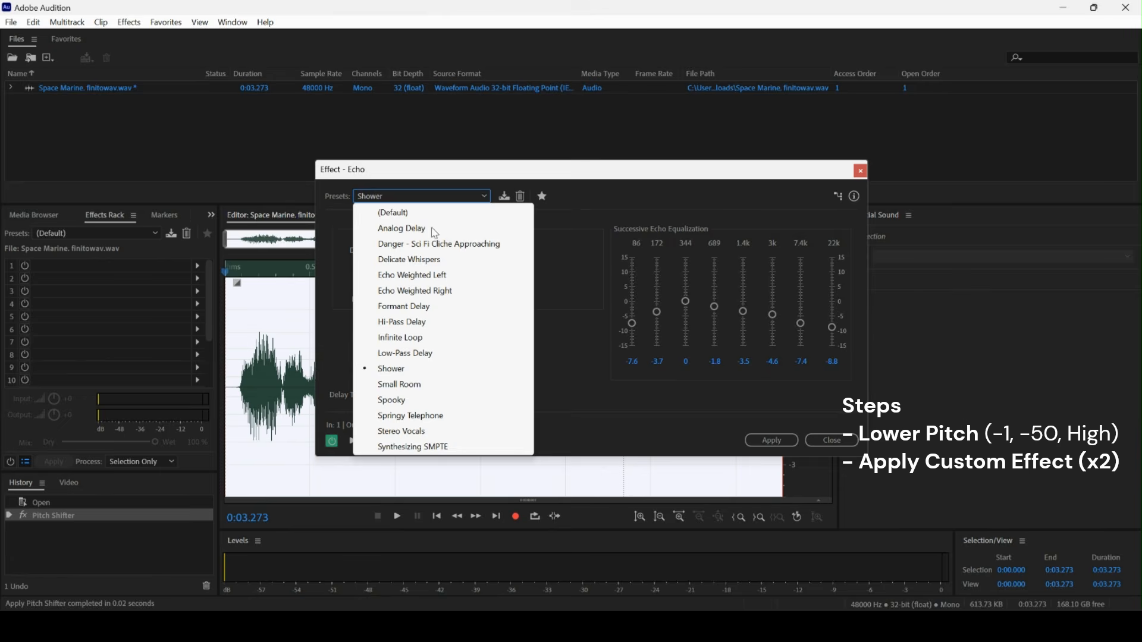
click(428, 367)
click(773, 442)
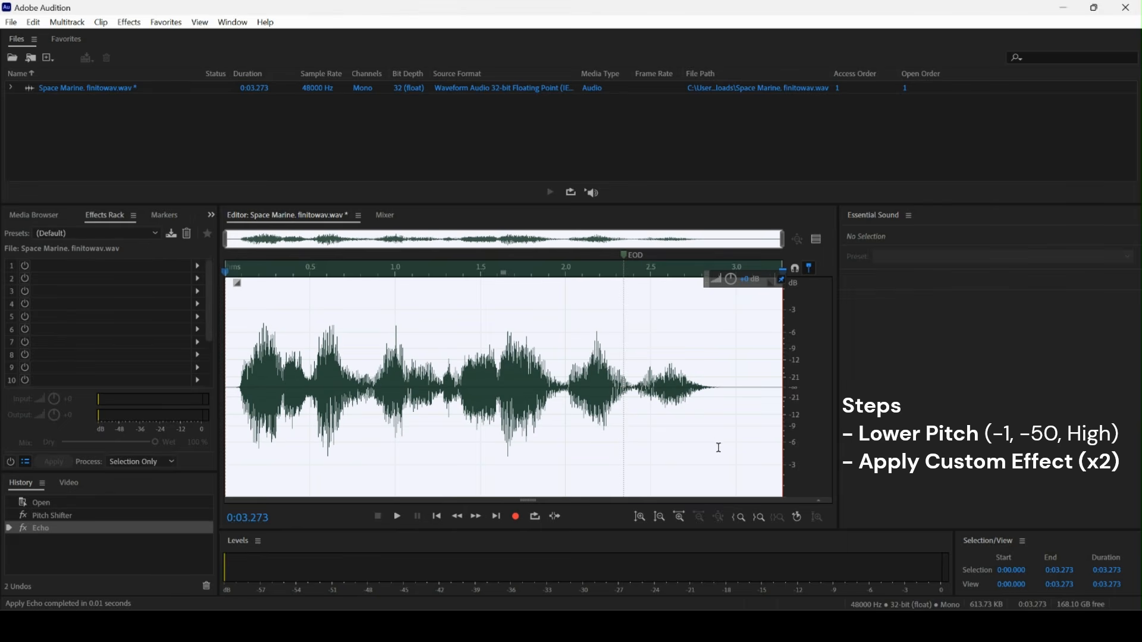
Repeat the Shower Echo effect a second time on the clip.
click(34, 22)
click(62, 71)
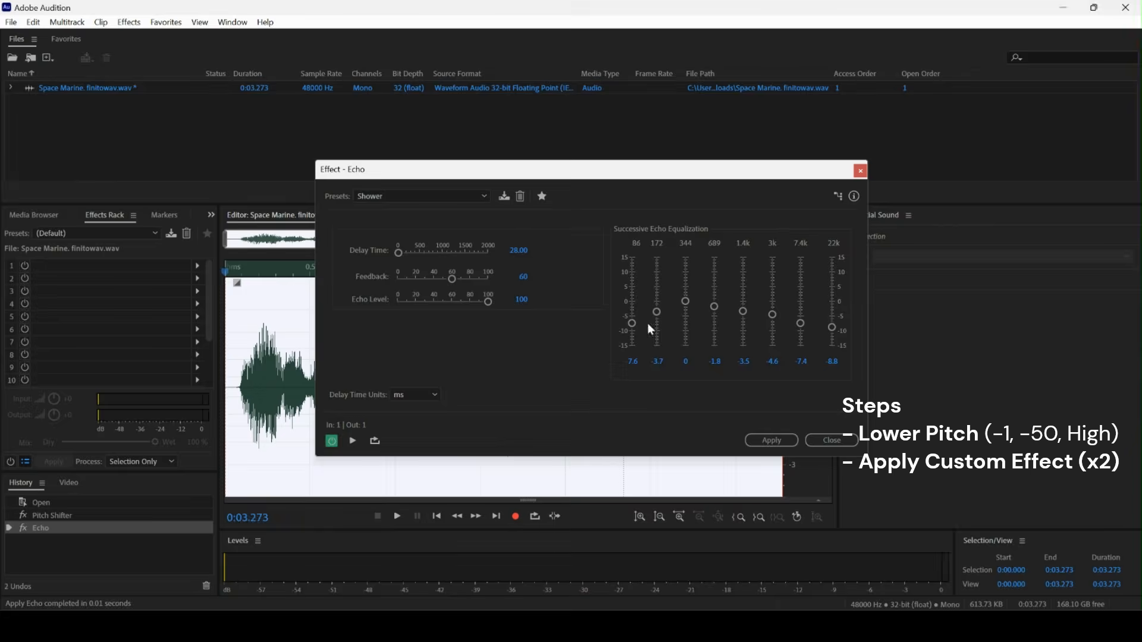
click(790, 441)
Apply Dynamics Processing with the Fat Snare preset.
click(129, 22)
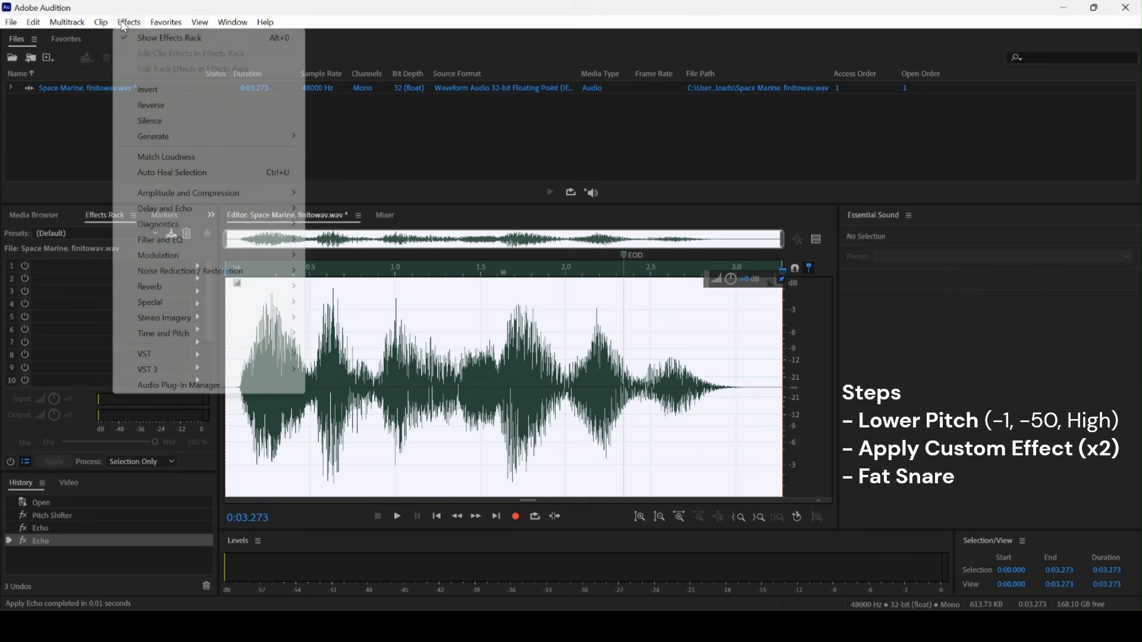
mouse_move(221, 191)
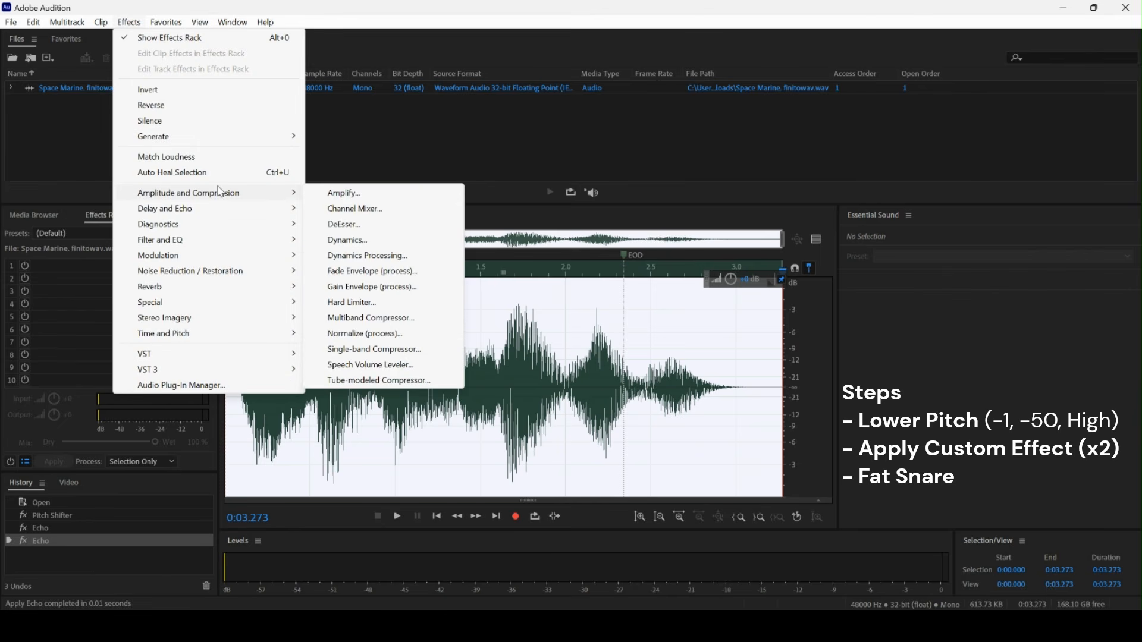
click(365, 256)
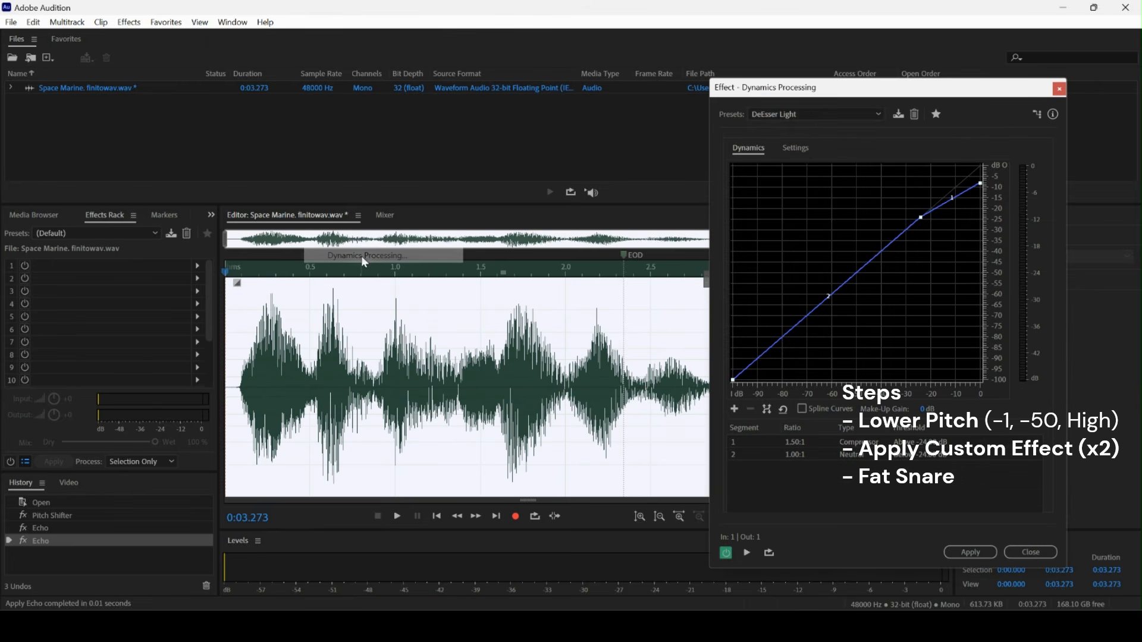
click(811, 113)
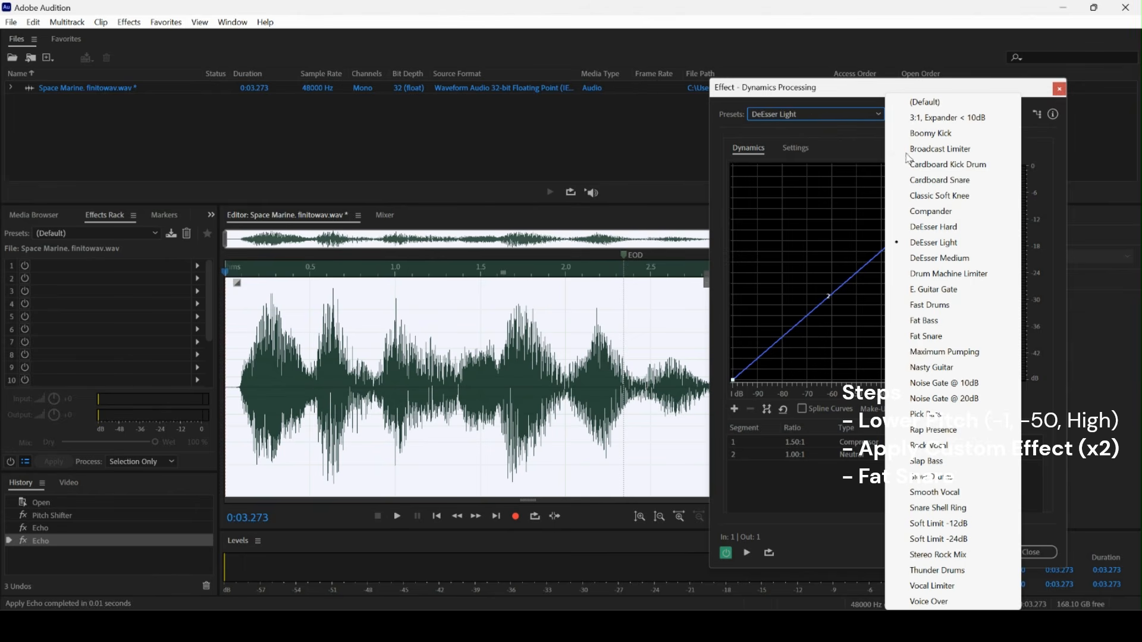
click(960, 337)
click(981, 549)
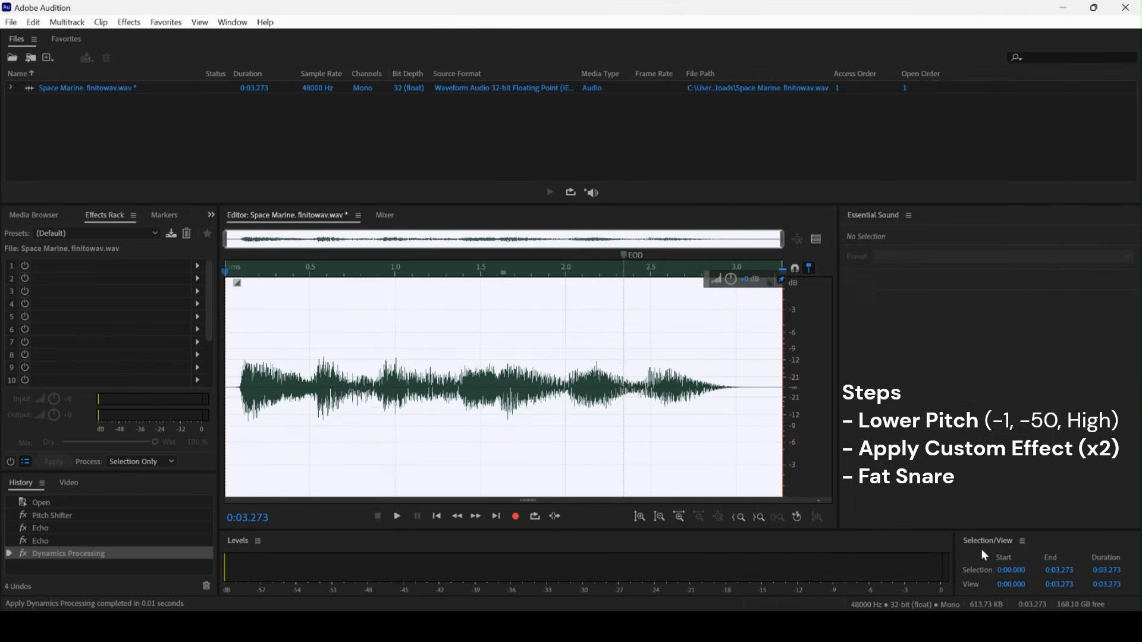
Apply the 30-band Graphic Equalizer with the Destination - Home Theater preset.
click(129, 22)
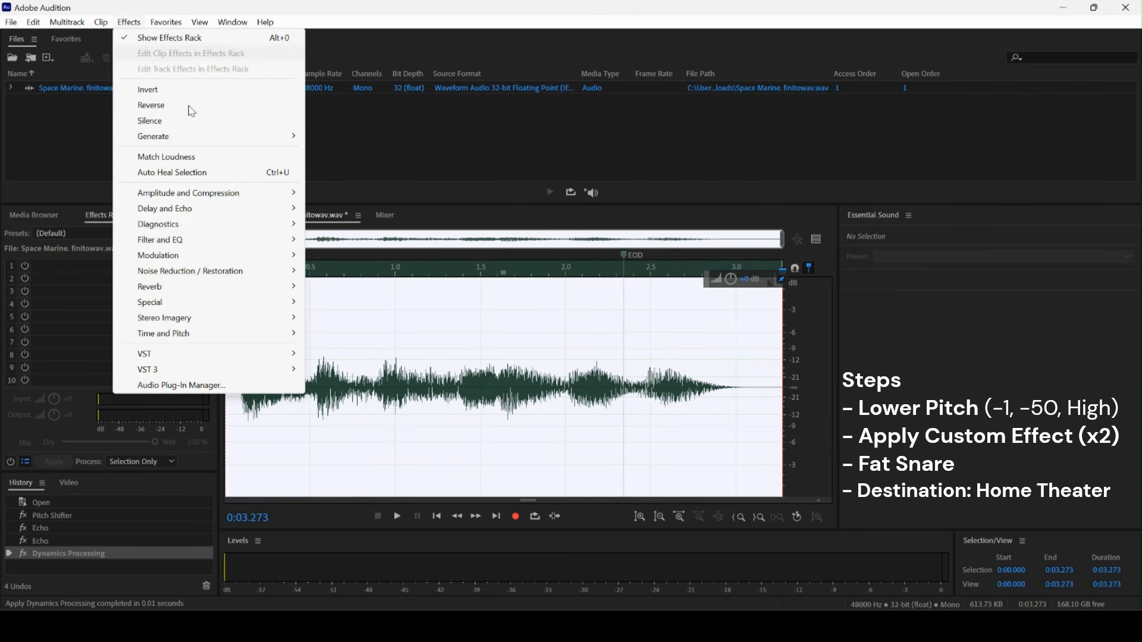
mouse_move(210, 243)
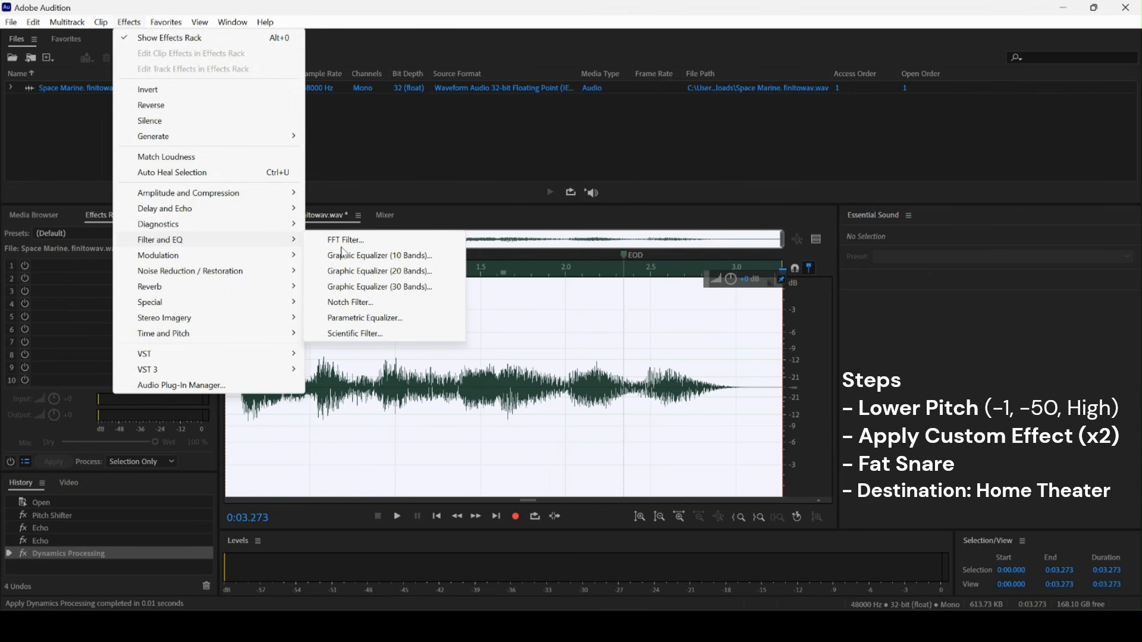
click(398, 288)
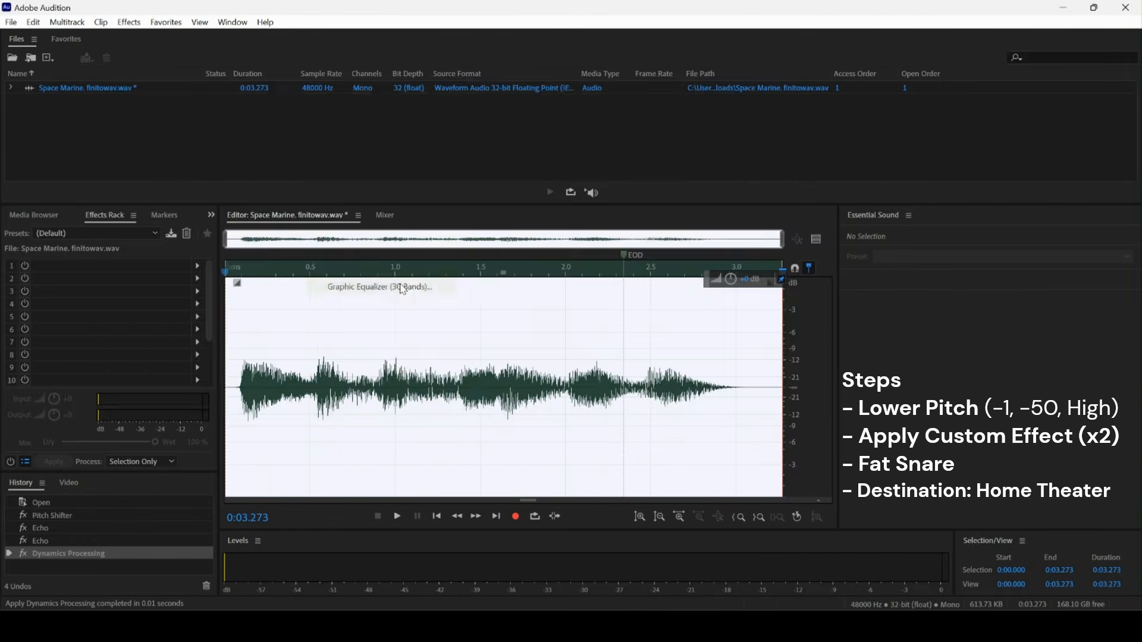
click(173, 122)
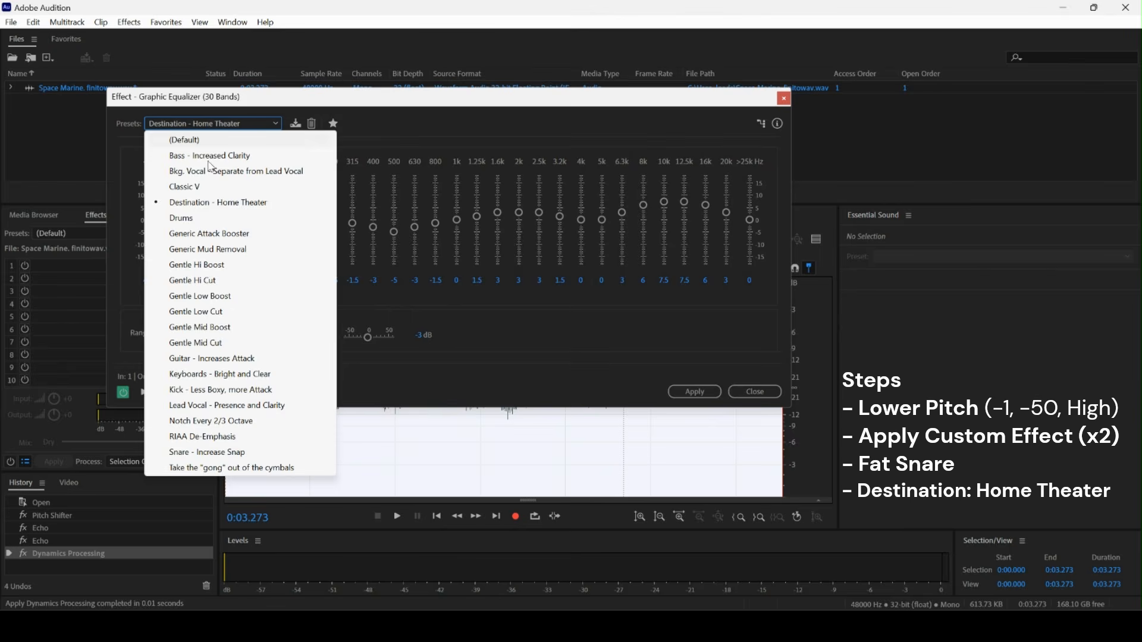
click(232, 200)
click(695, 392)
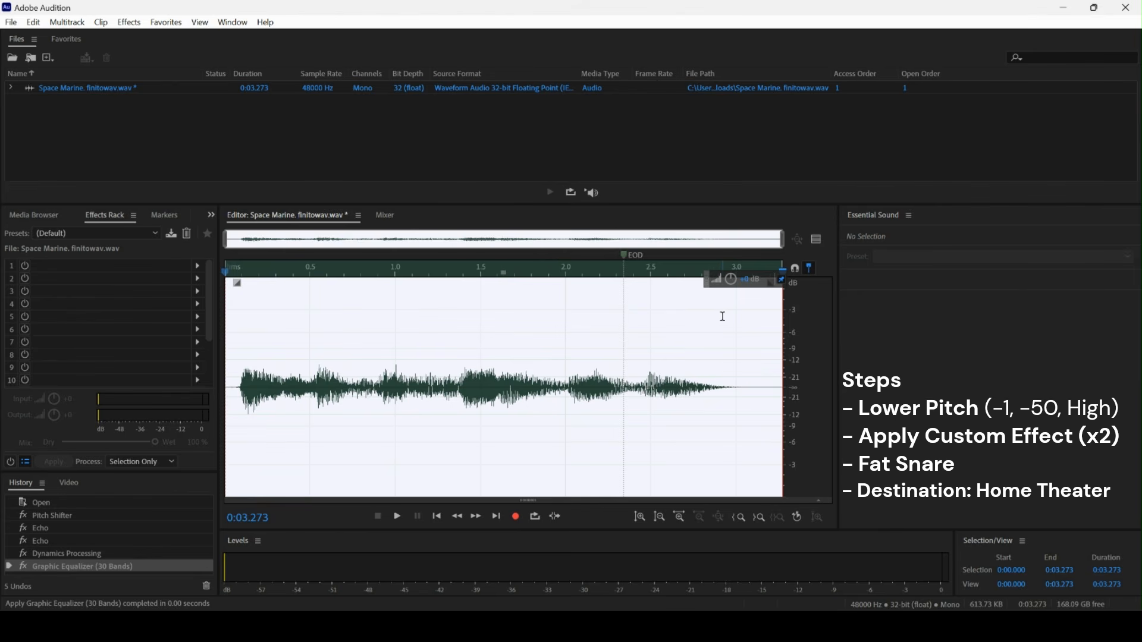
Raise the clip's amplitude slightly with the on-waveform volume control.
drag(731, 279, 731, 267)
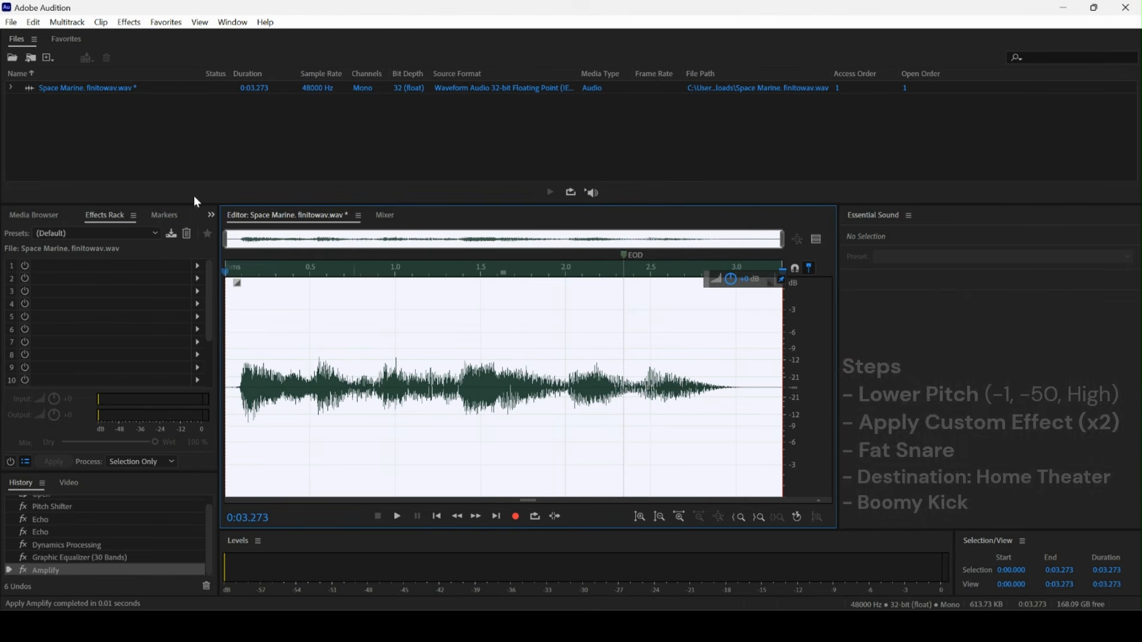
Apply Dynamics Processing with the Boomy Kick preset.
click(130, 22)
mouse_move(211, 193)
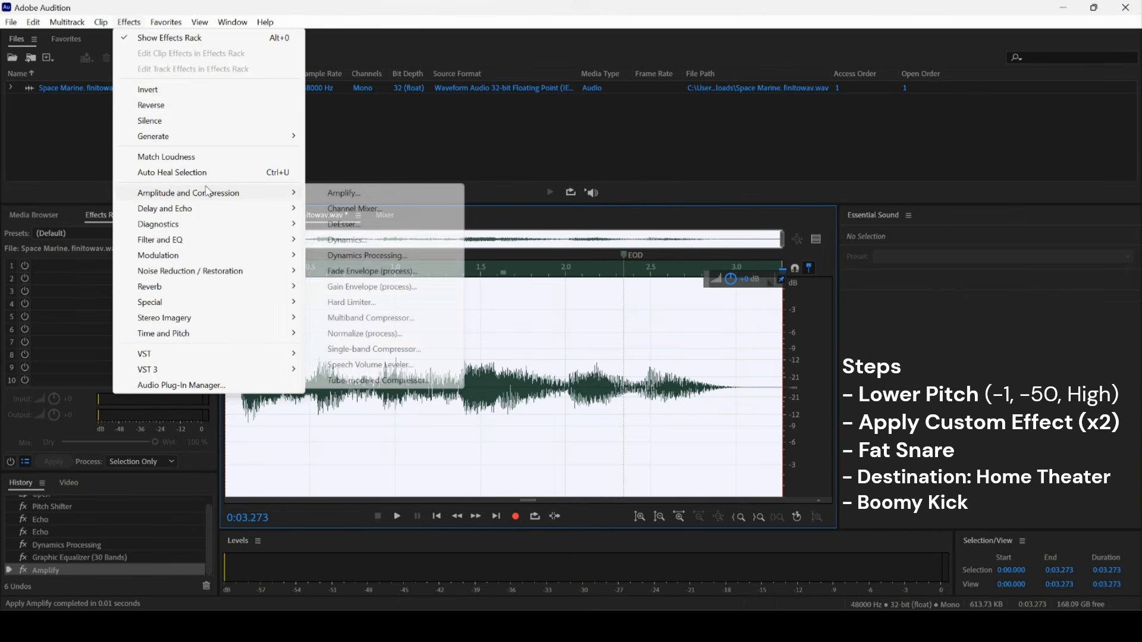
click(381, 256)
click(773, 115)
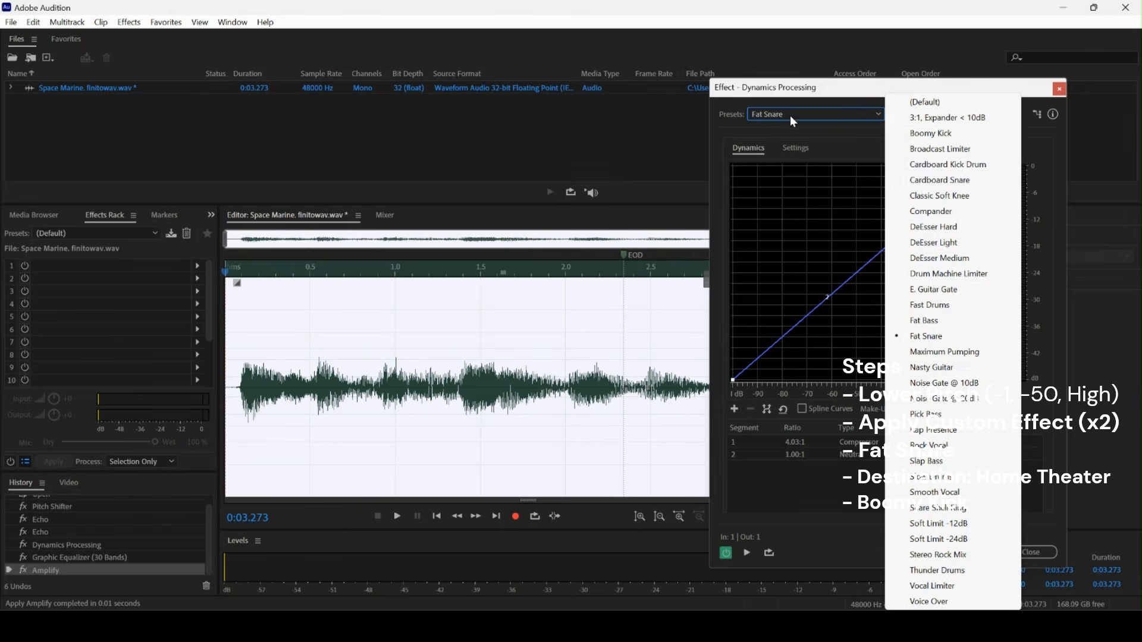
click(918, 139)
click(979, 551)
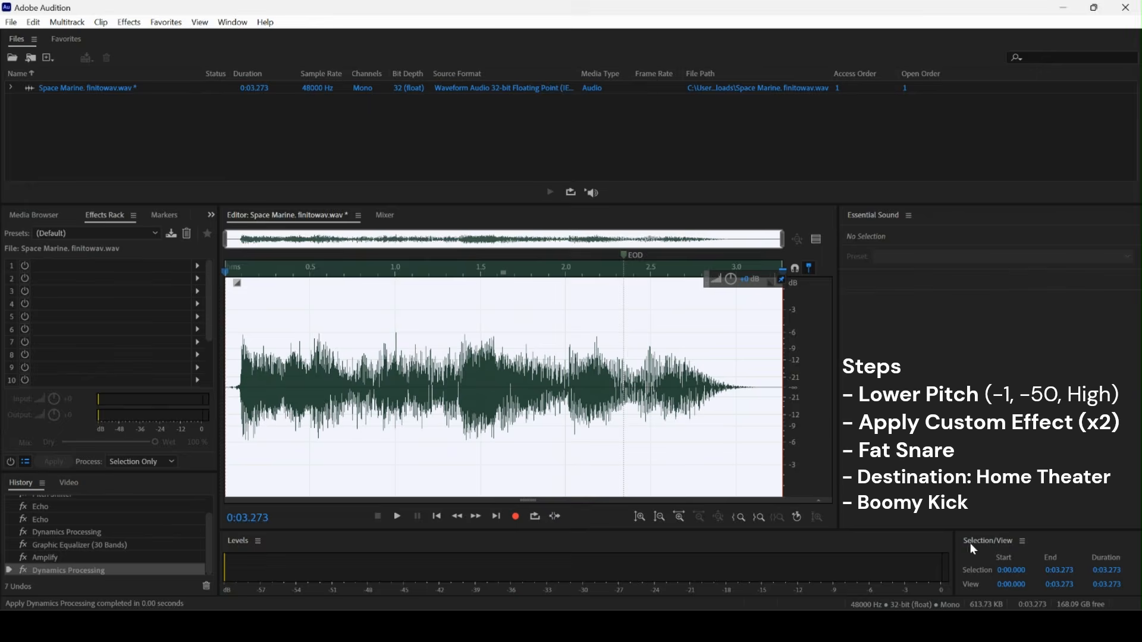
Apply the 20-band Graphic Equalizer with the Bright and Punchy preset.
click(133, 25)
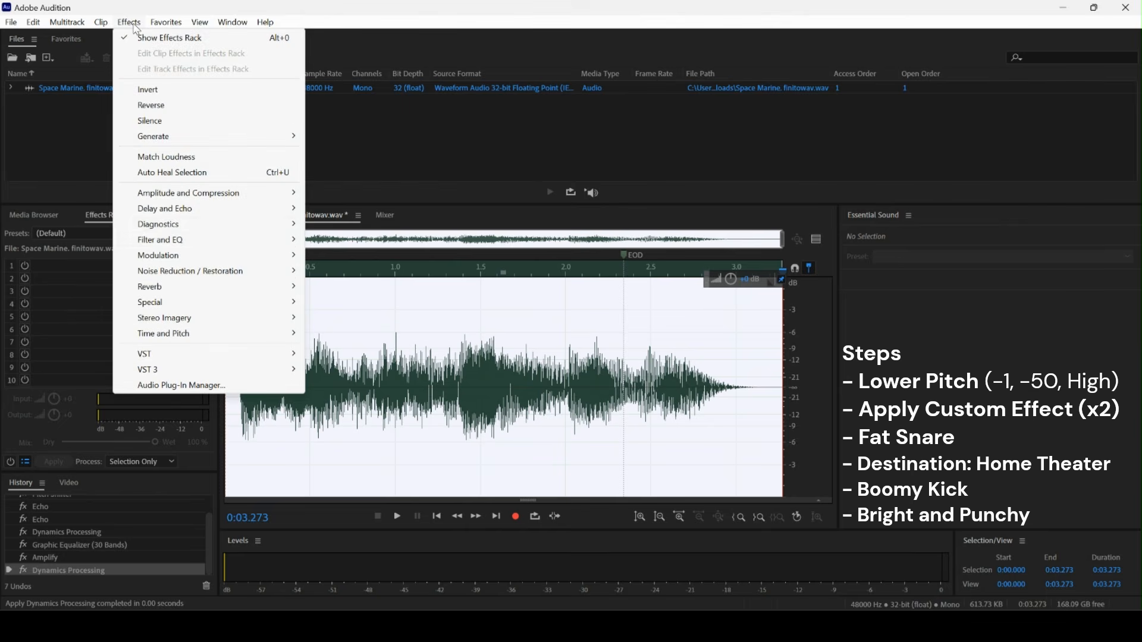
mouse_move(195, 241)
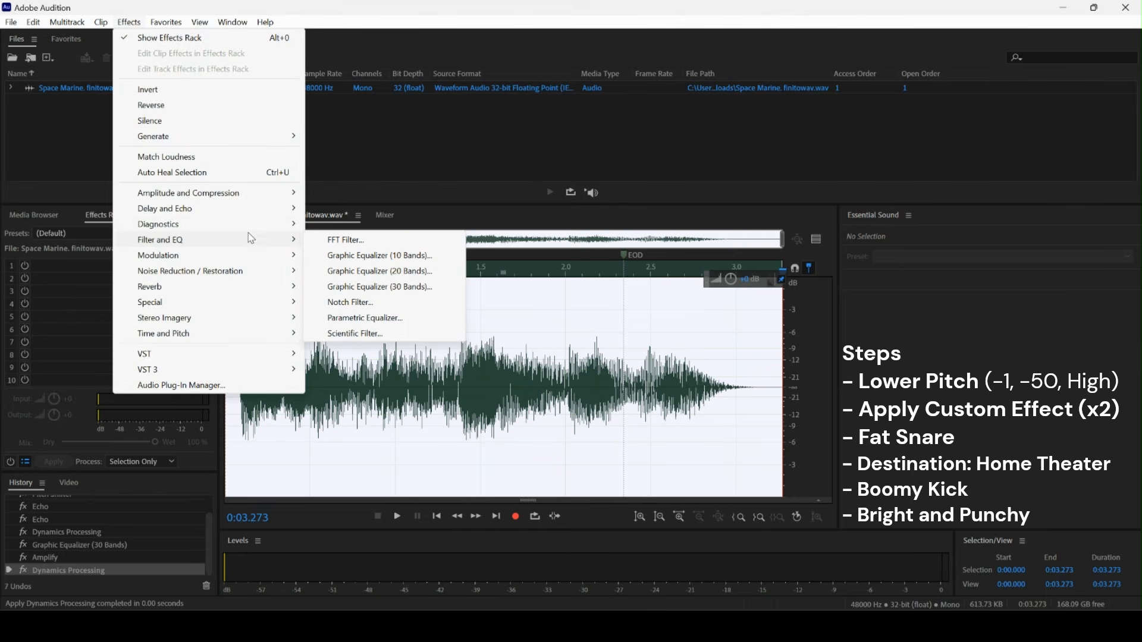
click(381, 271)
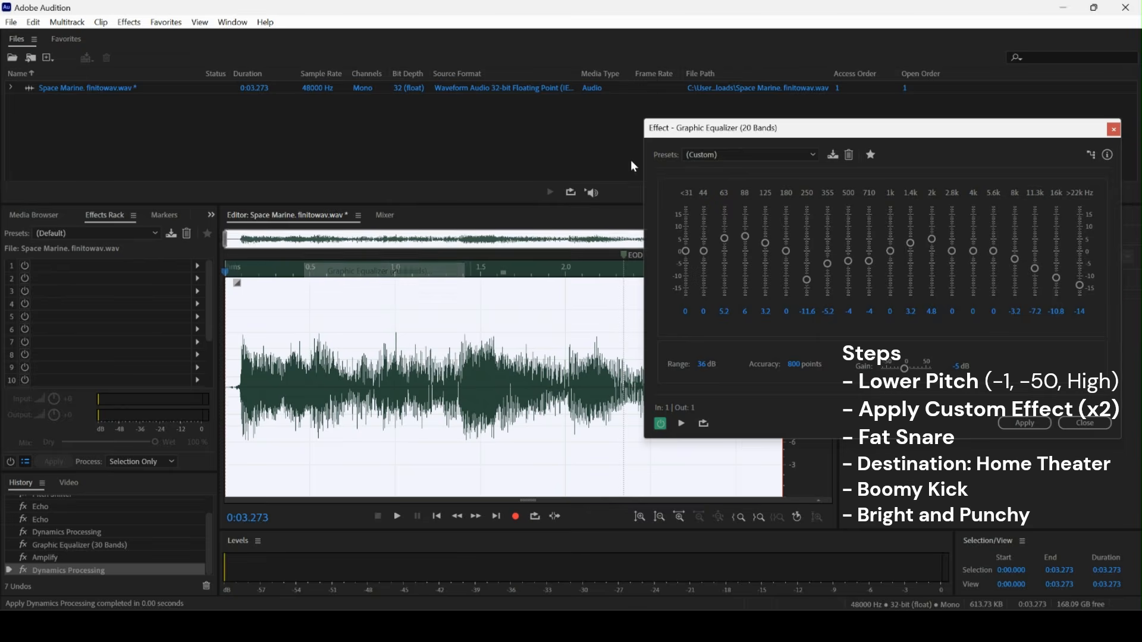
click(748, 152)
click(744, 219)
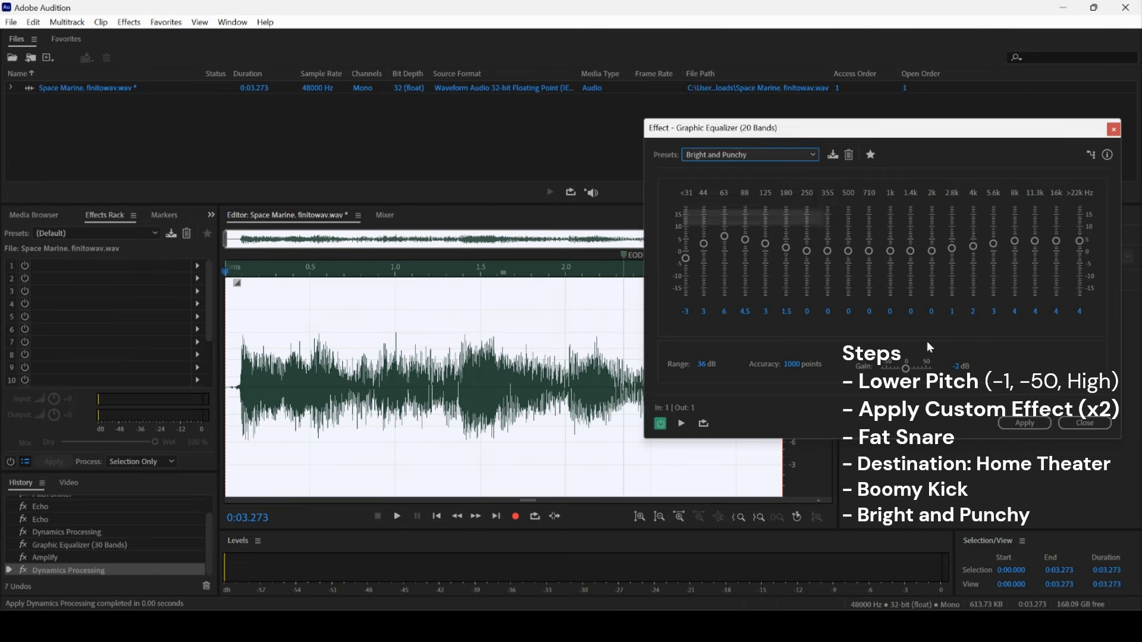
click(1025, 423)
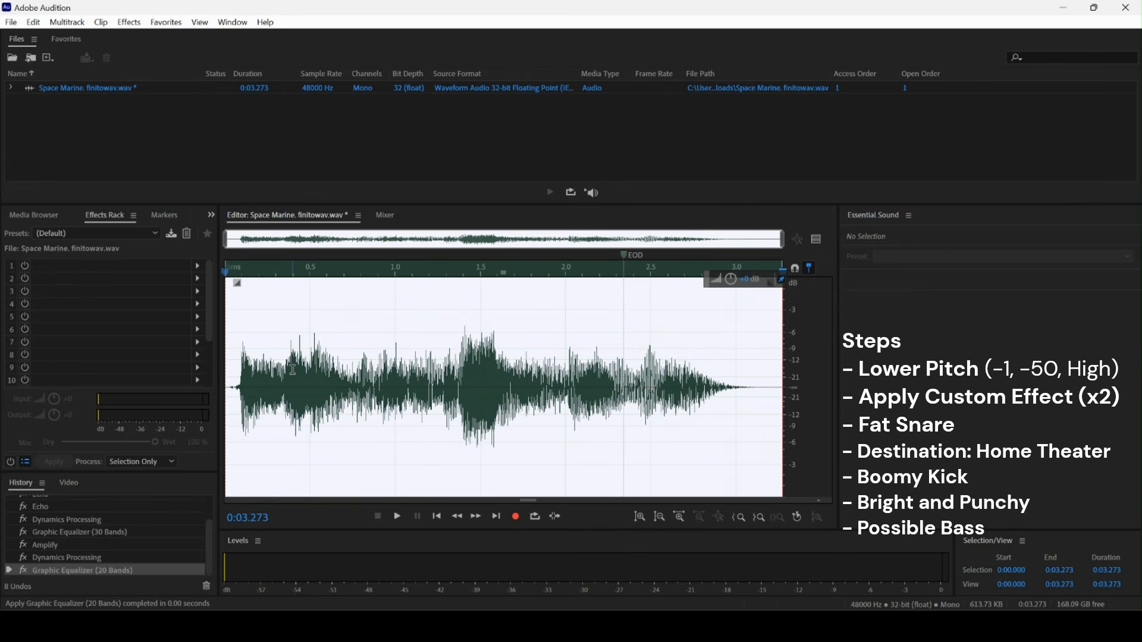
Apply the 20-band Graphic Equalizer with the Possible Bass preset.
click(135, 27)
mouse_move(189, 241)
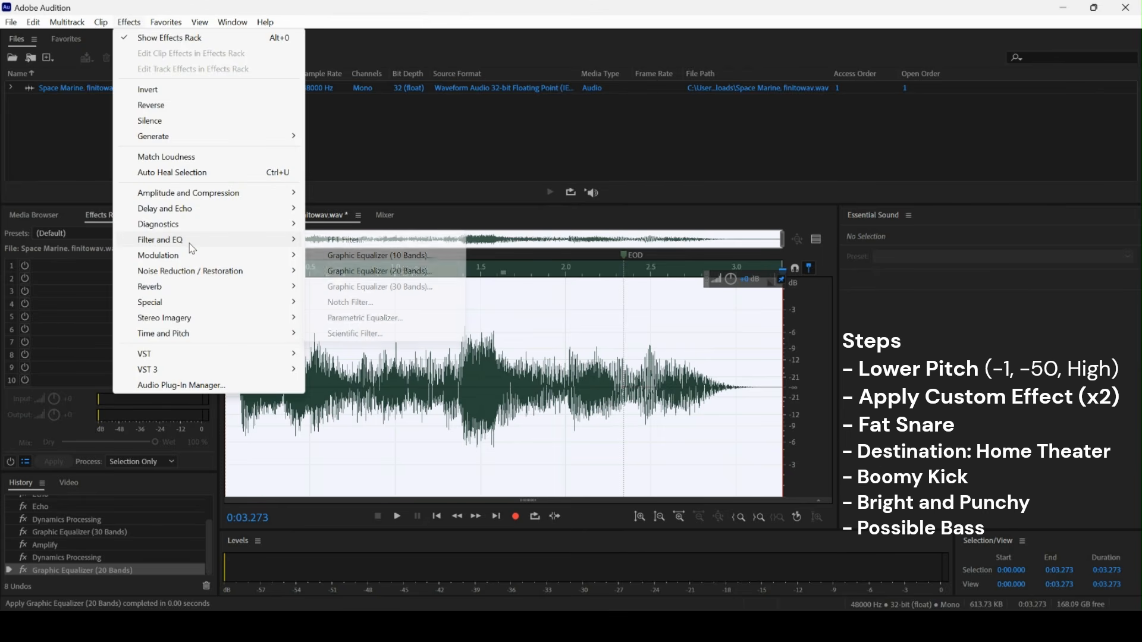
click(411, 272)
click(732, 154)
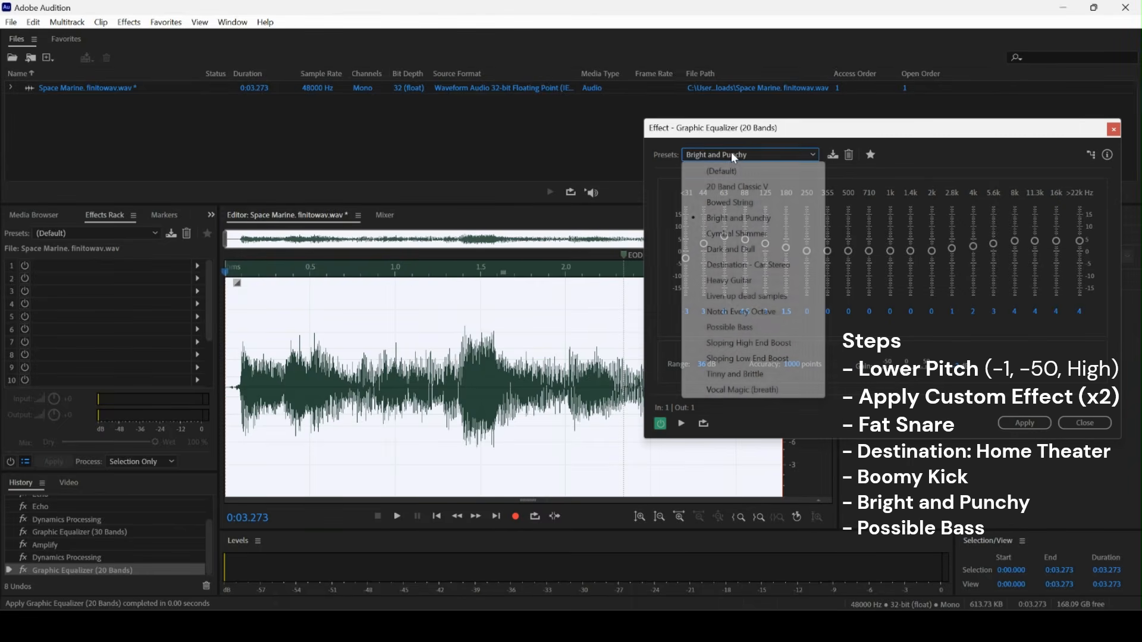
click(753, 331)
click(1031, 421)
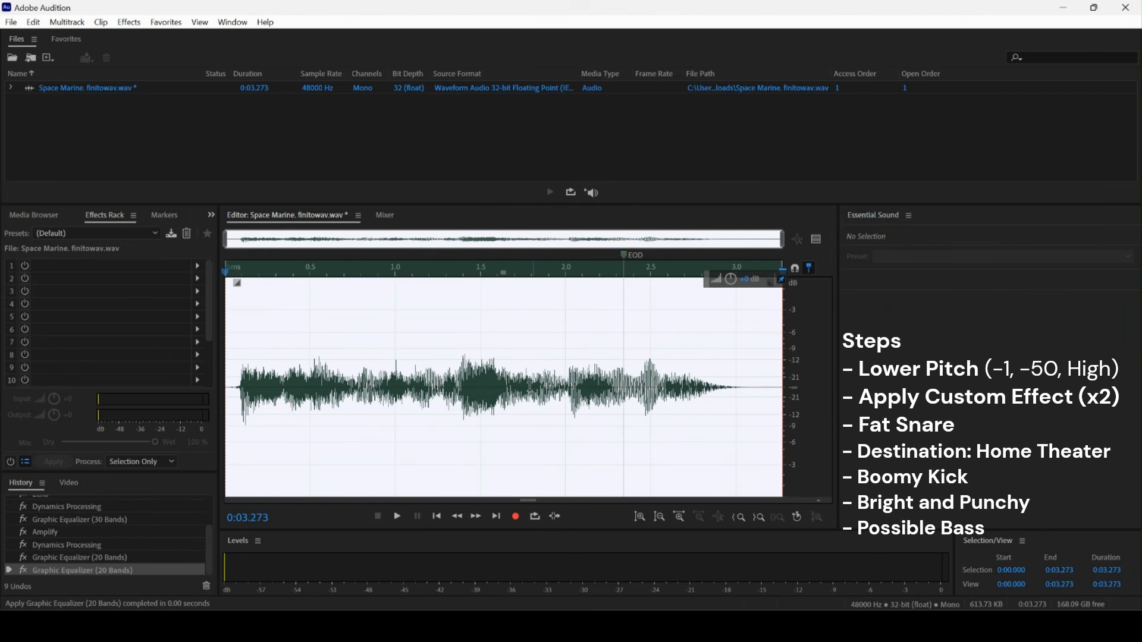
Apply the Mastering effect with the Subtle Clarity preset.
click(129, 22)
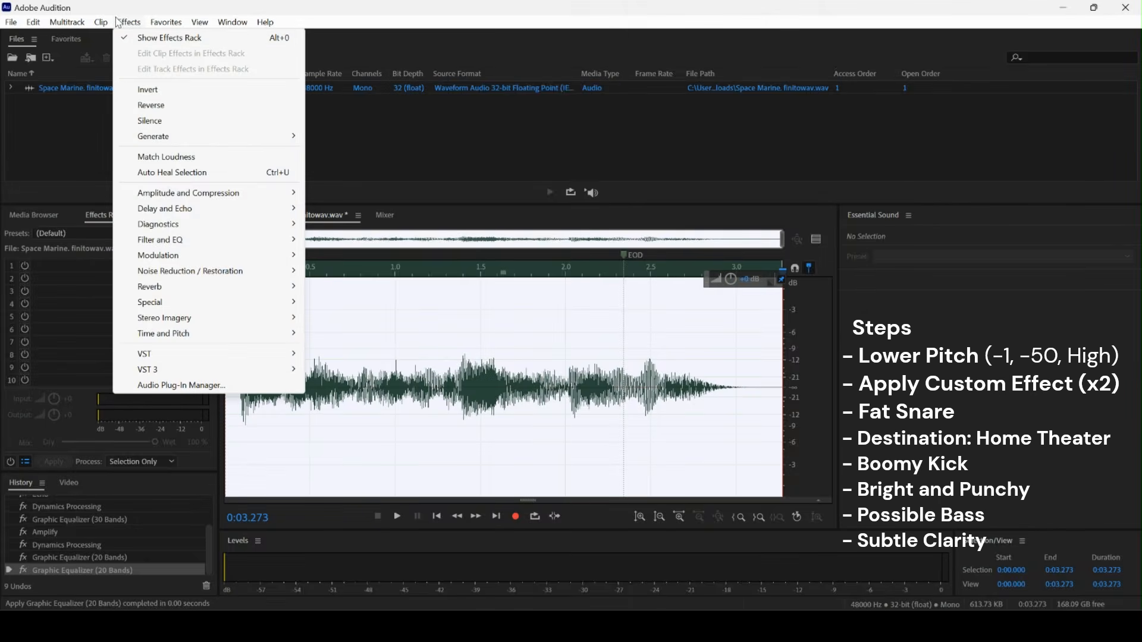
mouse_move(182, 304)
click(376, 351)
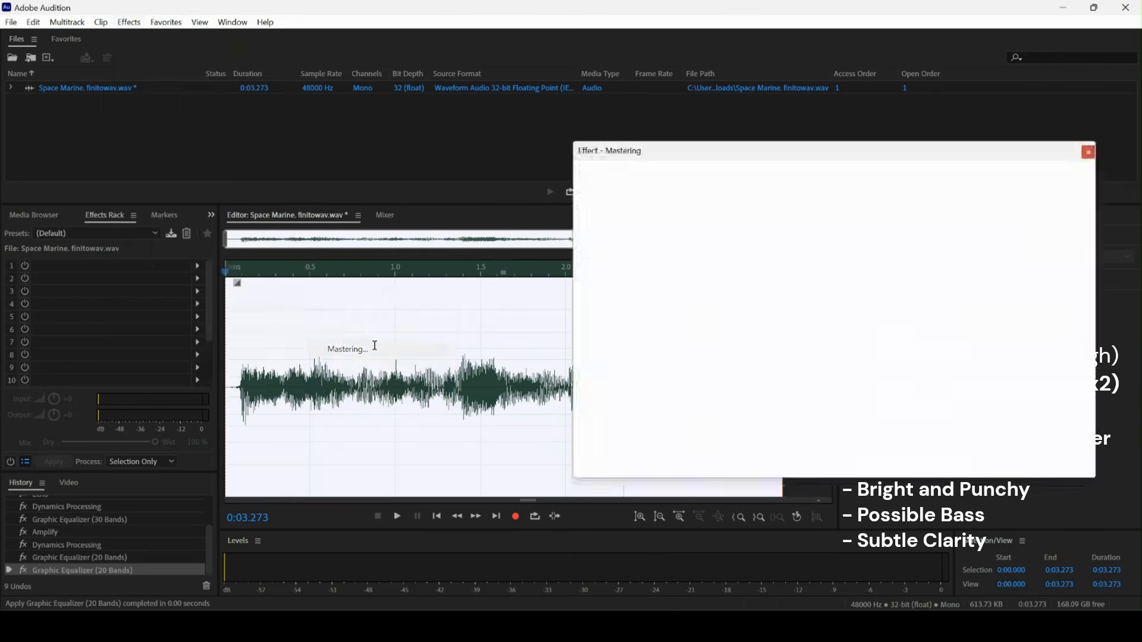
click(625, 178)
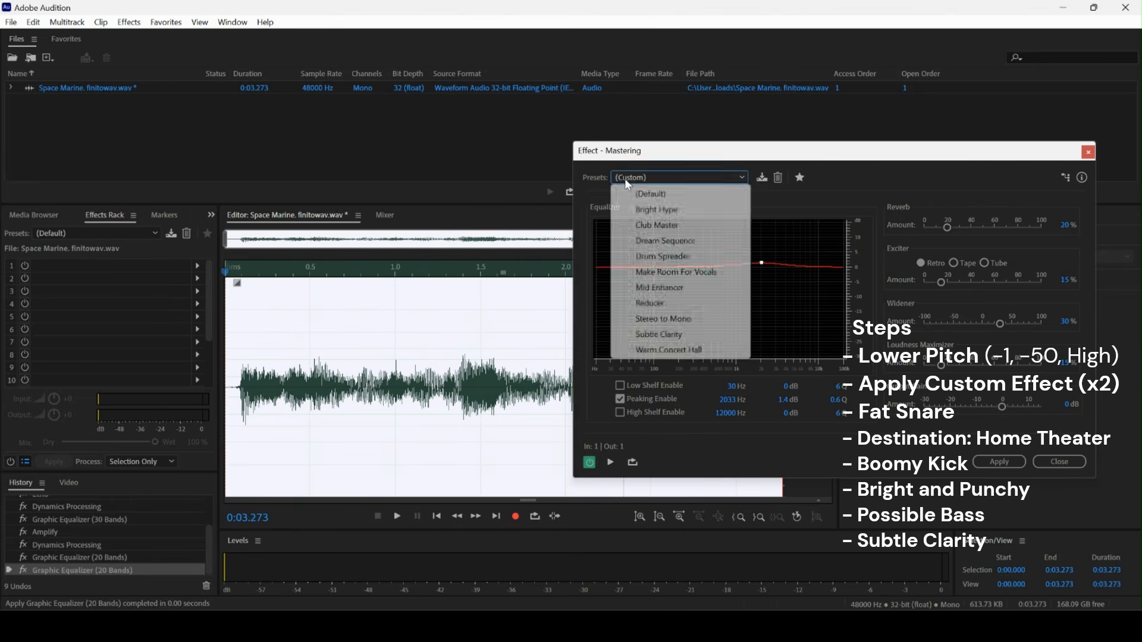
click(670, 335)
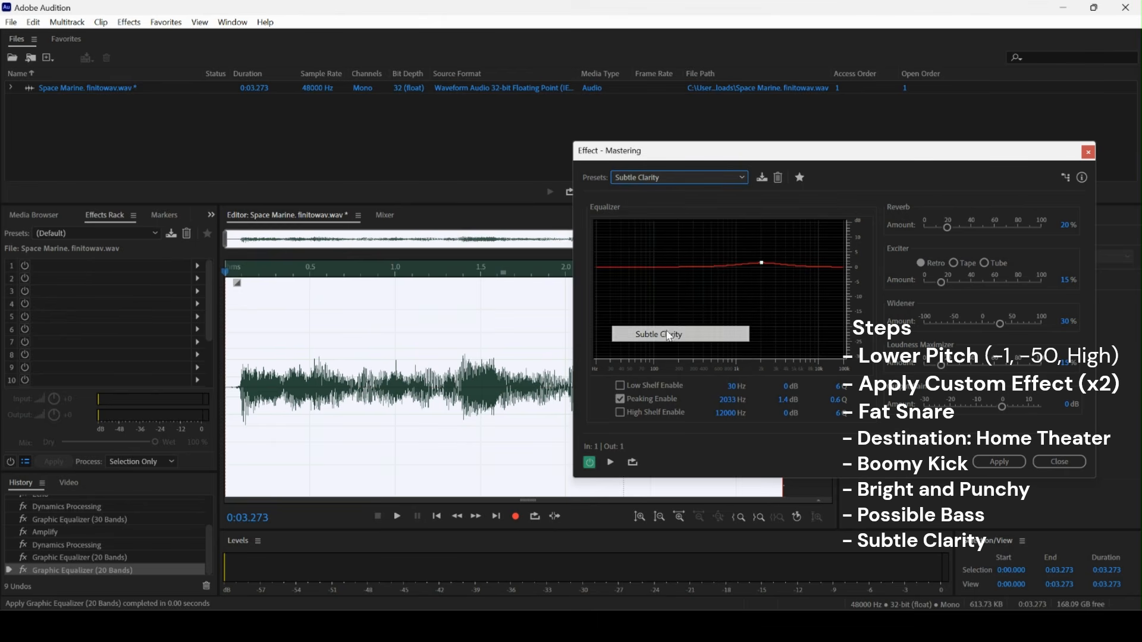
click(994, 461)
Apply Dynamics Processing with the DeEsser Light preset.
click(129, 22)
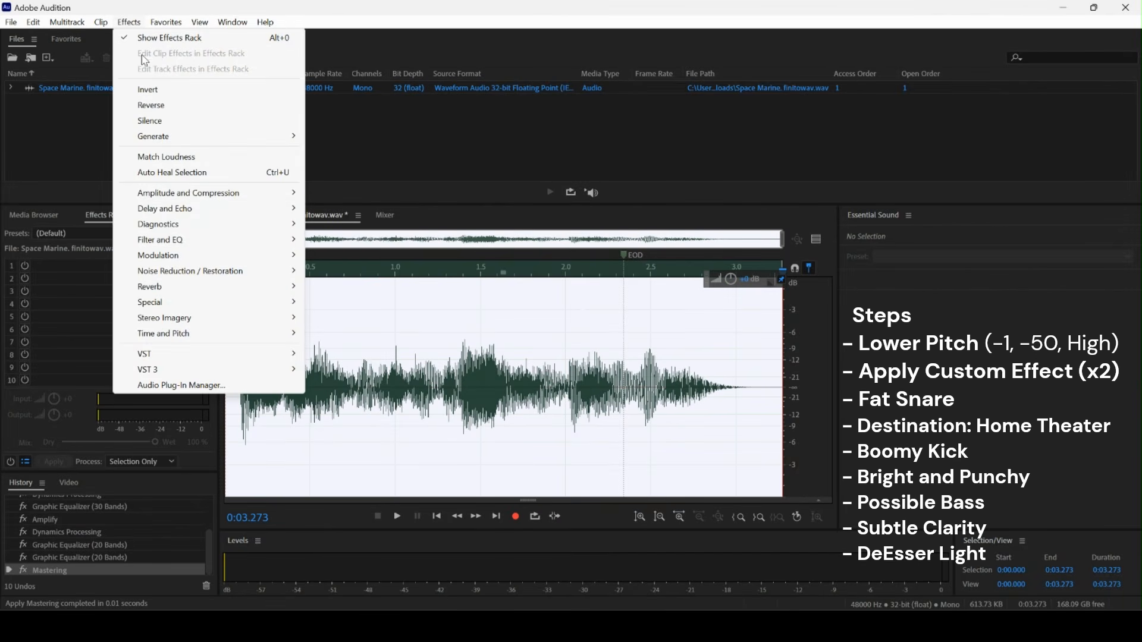
mouse_move(196, 191)
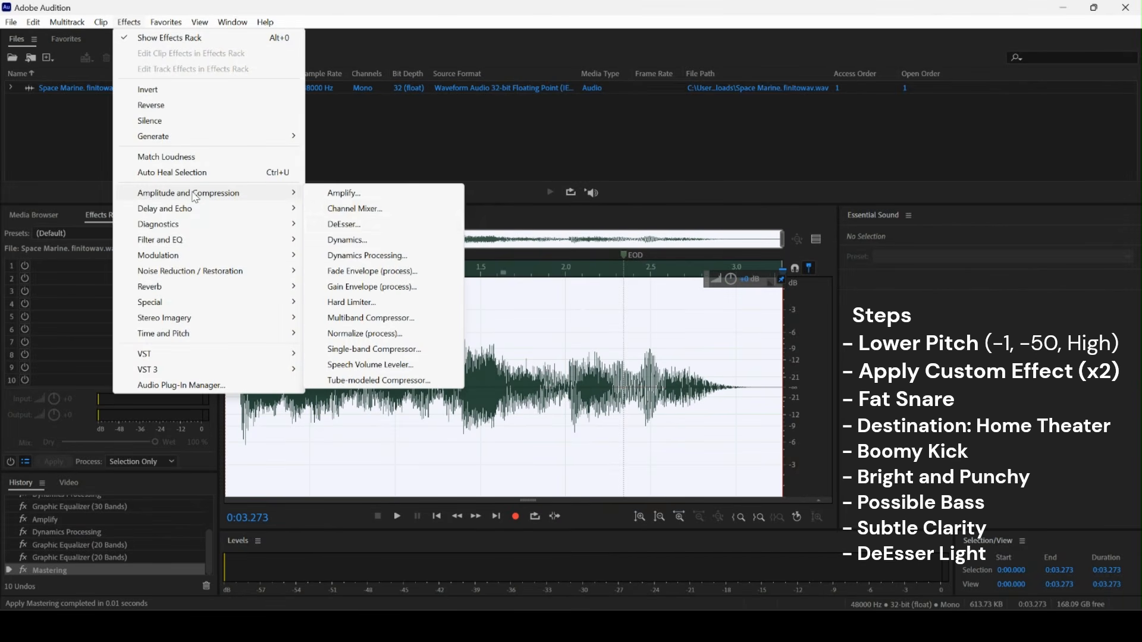
click(405, 258)
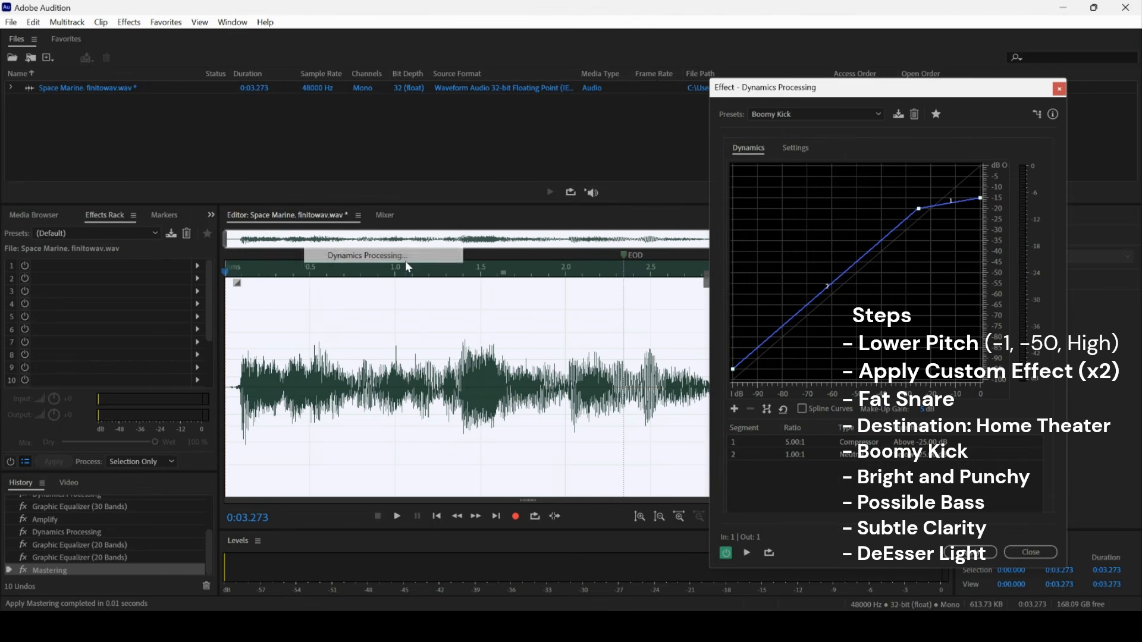
click(801, 115)
click(934, 243)
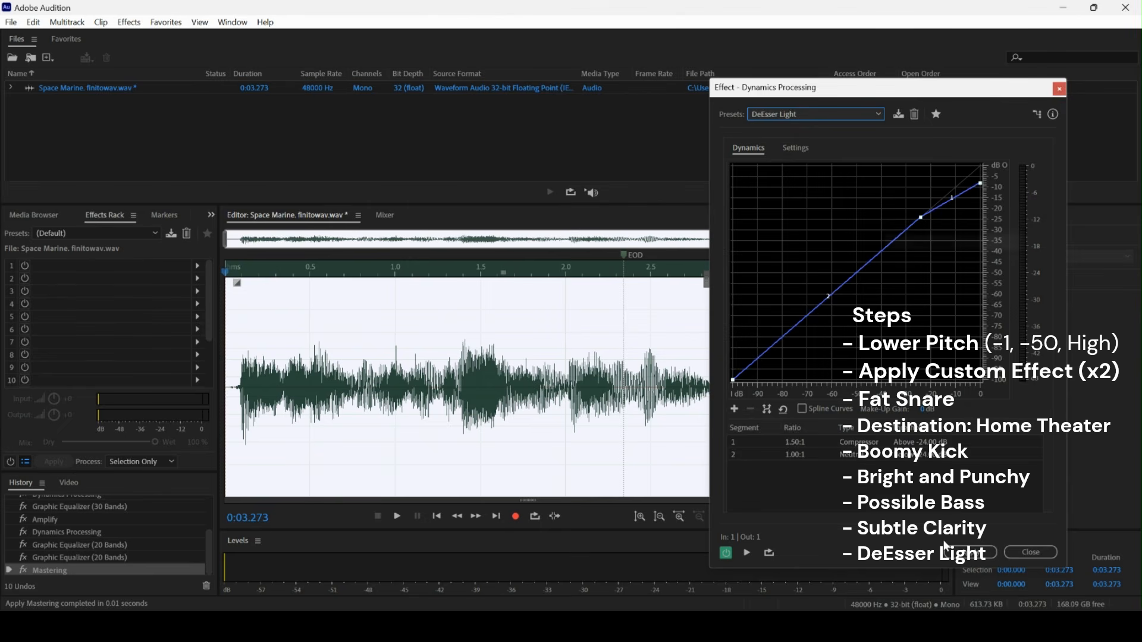
click(955, 552)
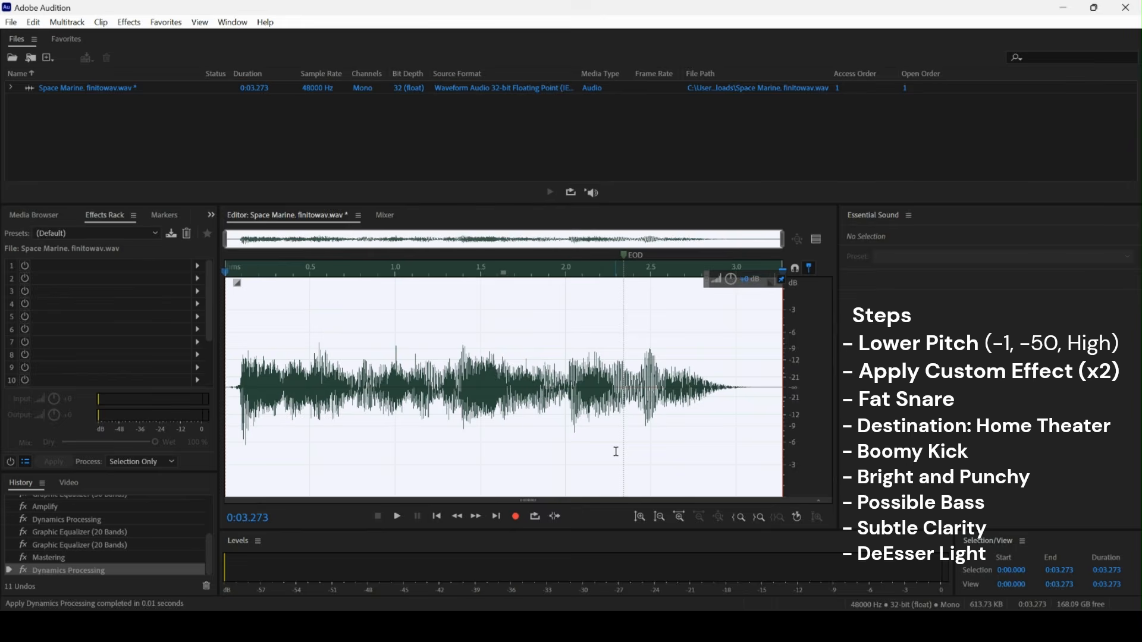
Play back the recordings to preview them.
key(space)
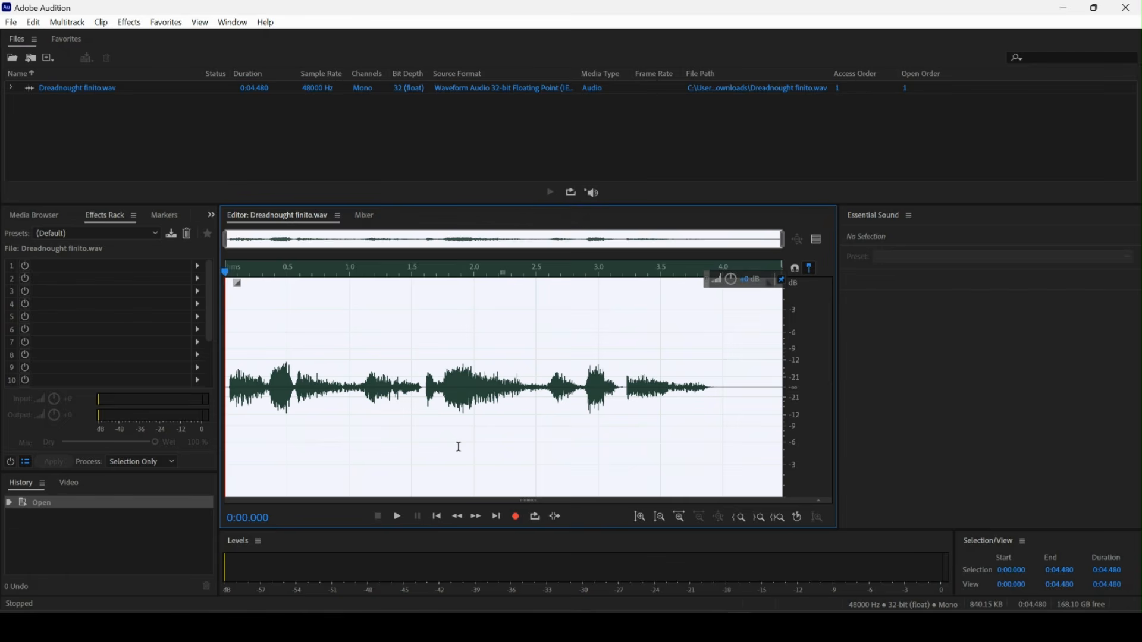
key(space)
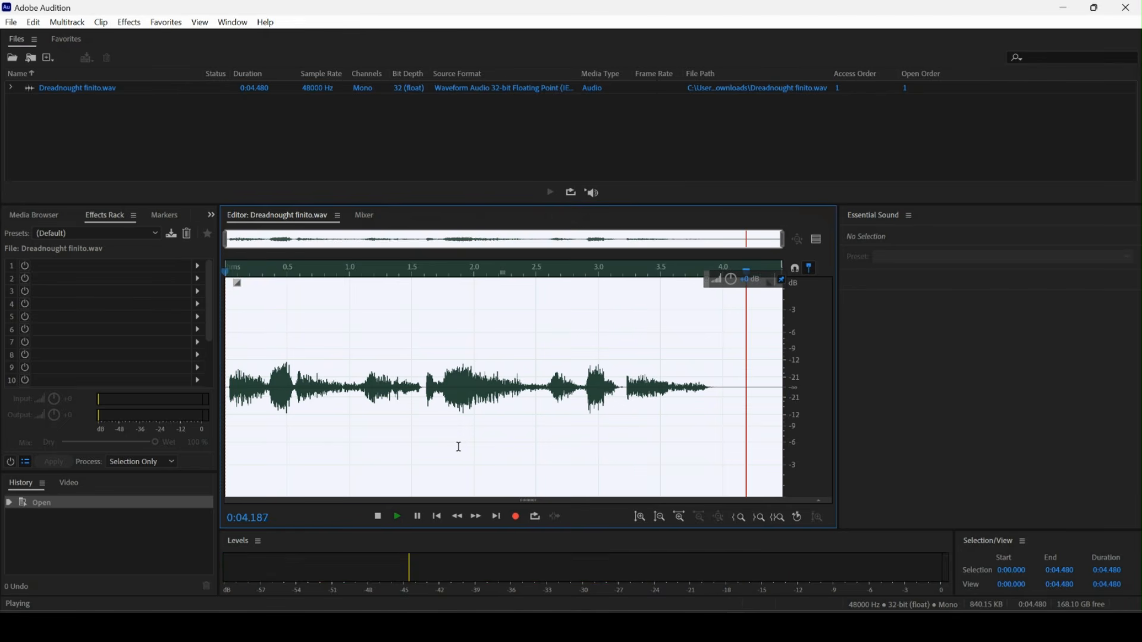
Apply the Echo effect with the Small Room preset to the Dreadnought recording.
click(129, 22)
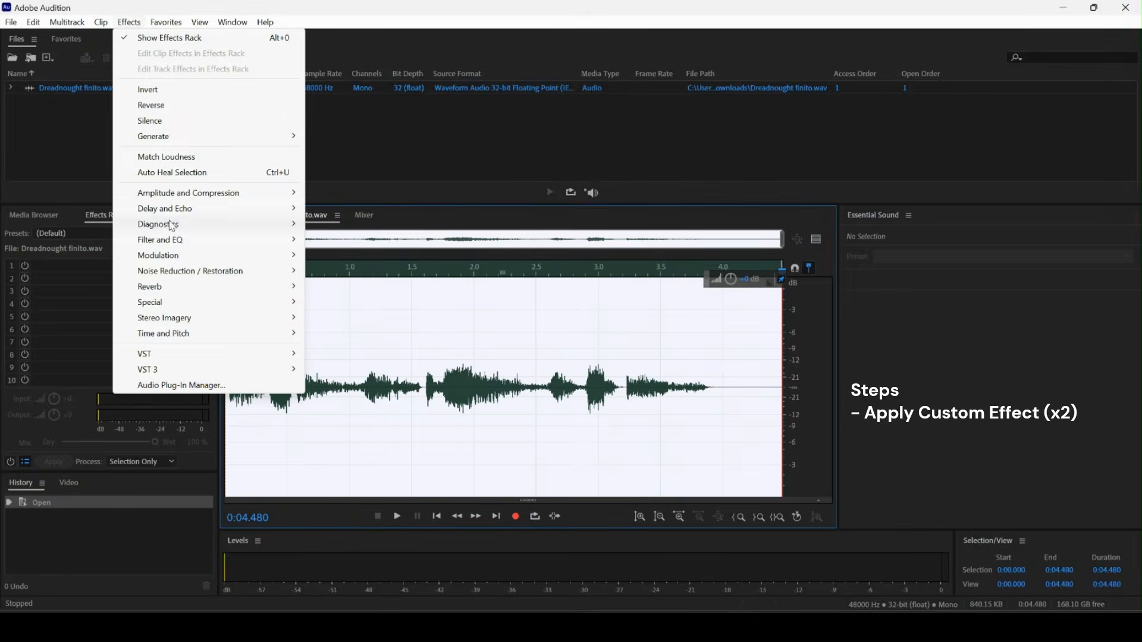
click(339, 240)
click(381, 196)
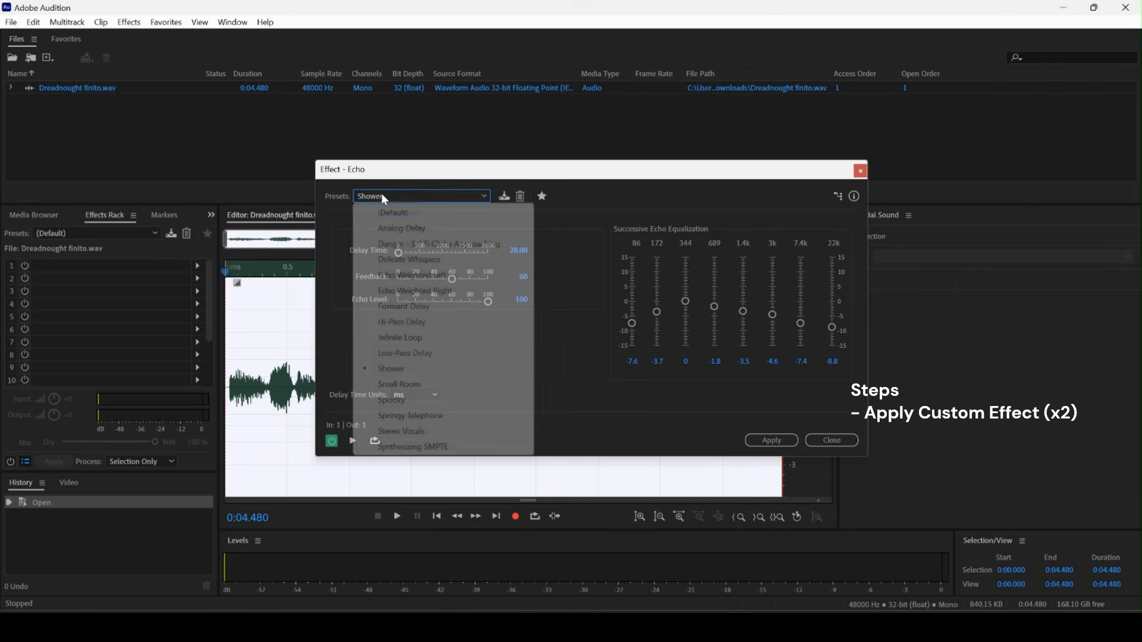
click(459, 385)
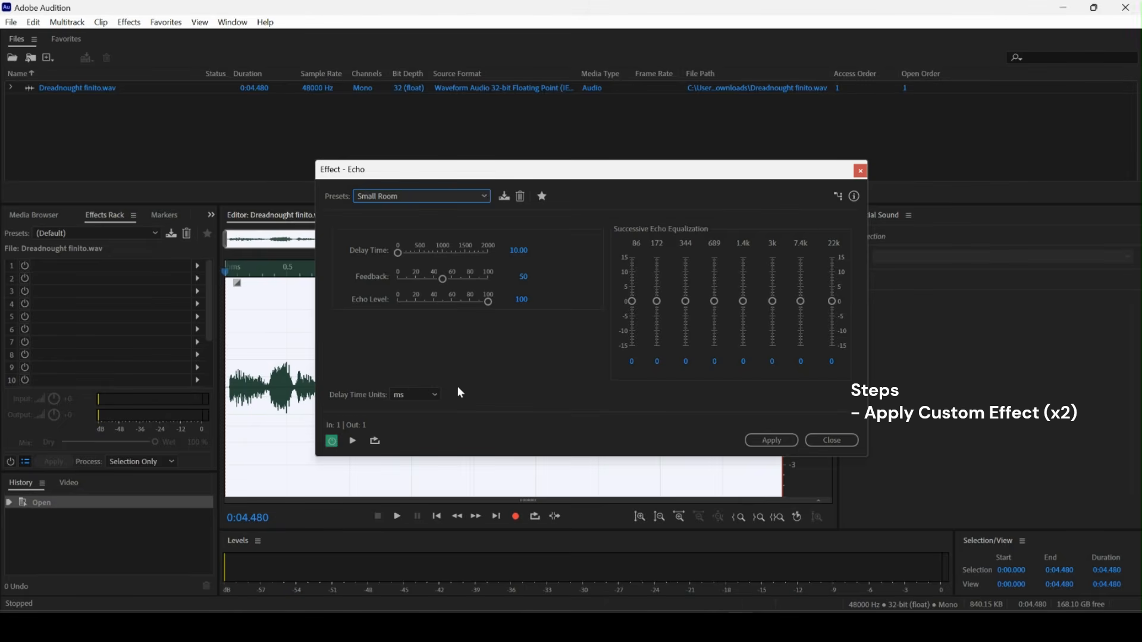
click(781, 442)
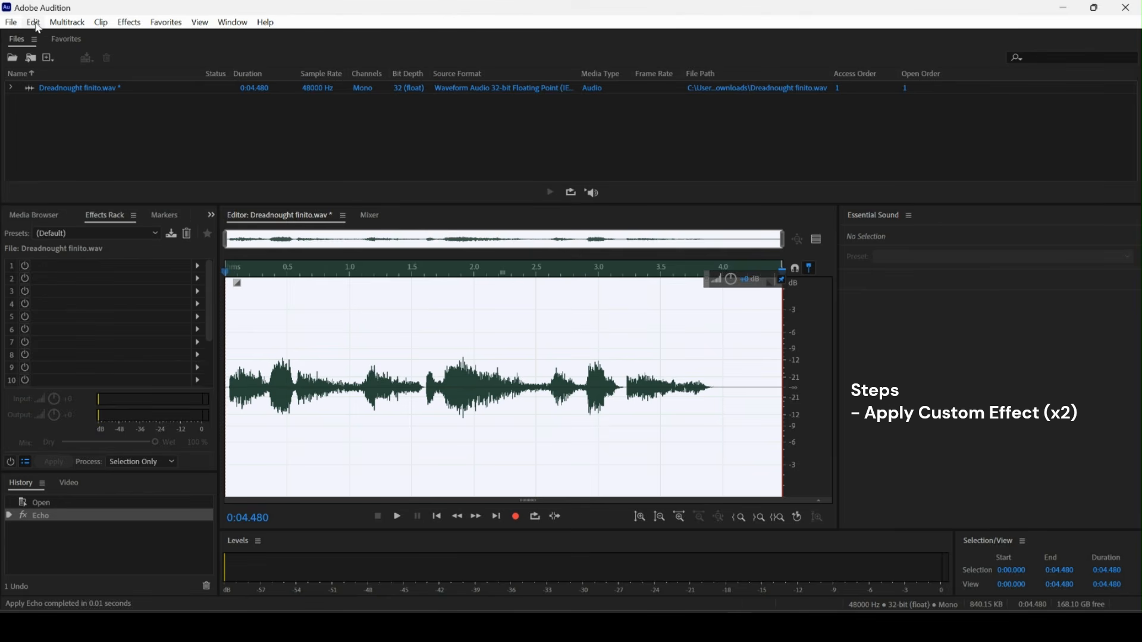
Repeat the Echo effect a second time on the recording.
click(34, 22)
click(66, 70)
click(766, 437)
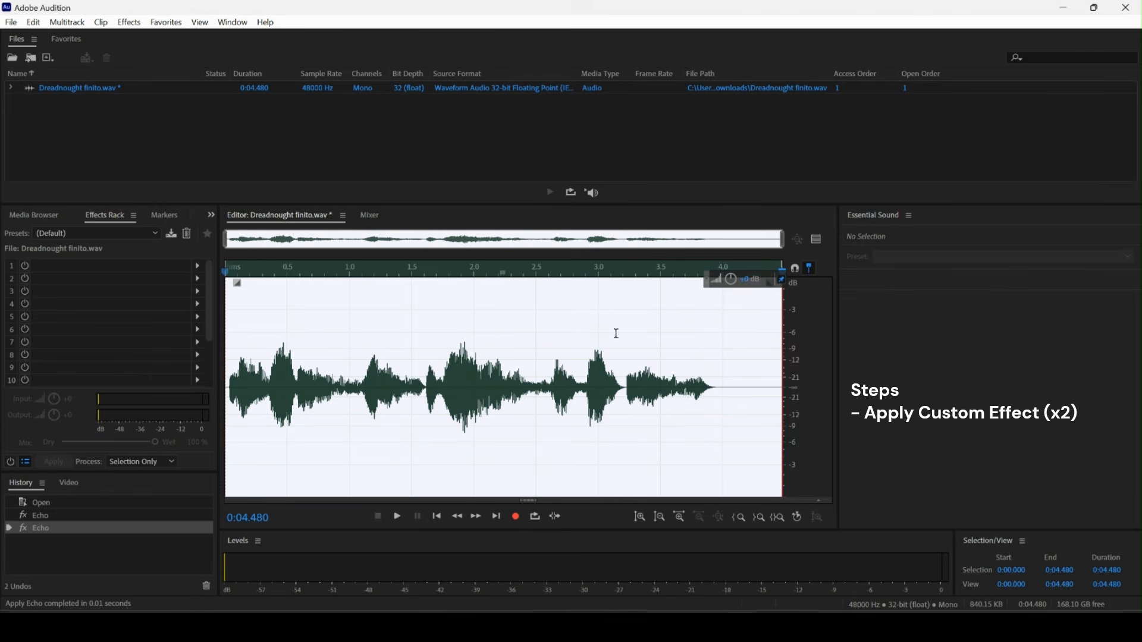
Apply Dynamics Processing with the Fat Snare preset.
click(129, 22)
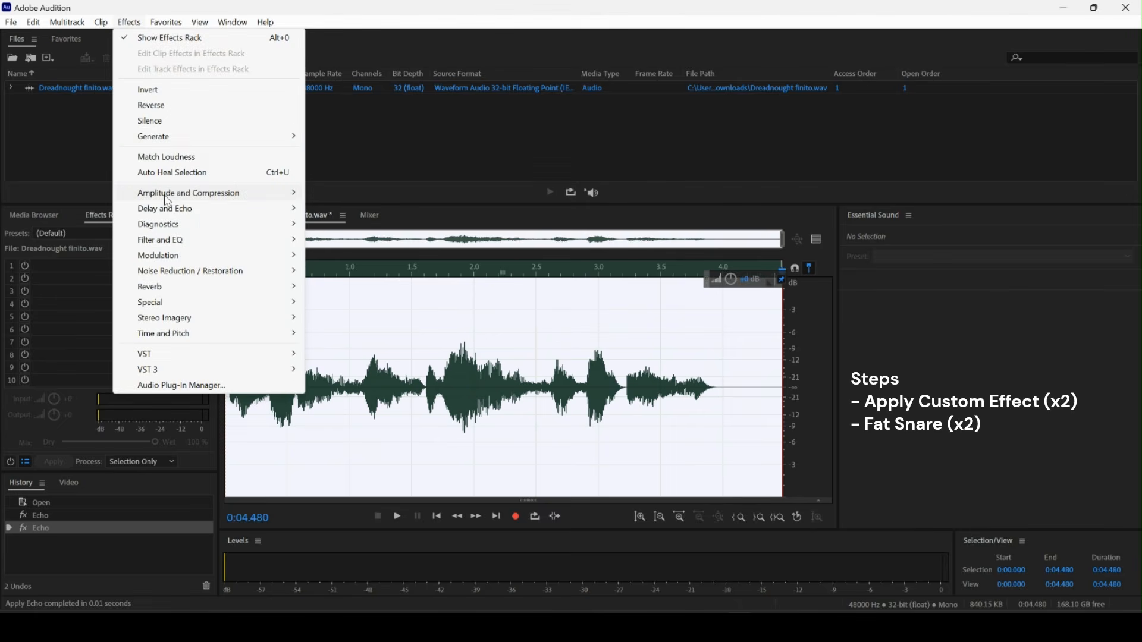
mouse_move(167, 198)
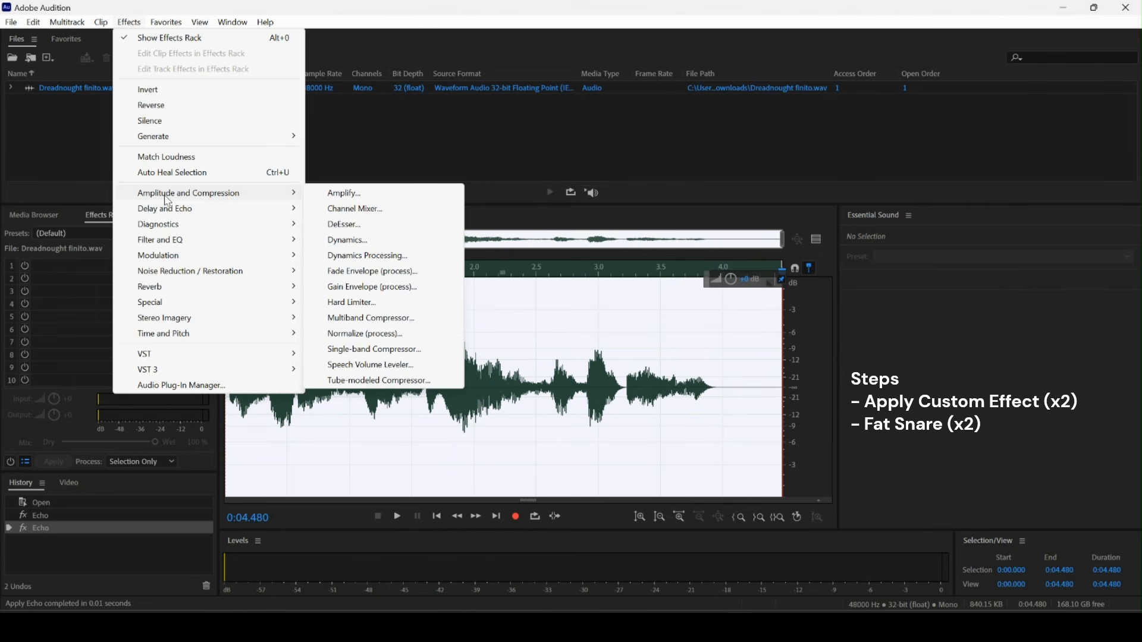
click(364, 257)
click(805, 113)
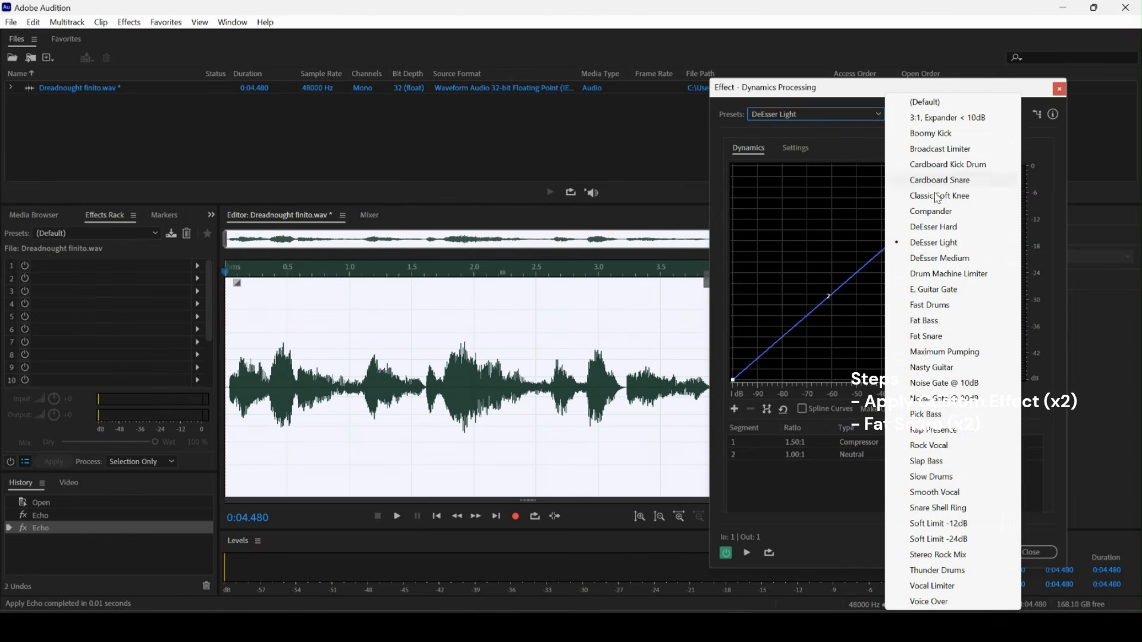
click(942, 336)
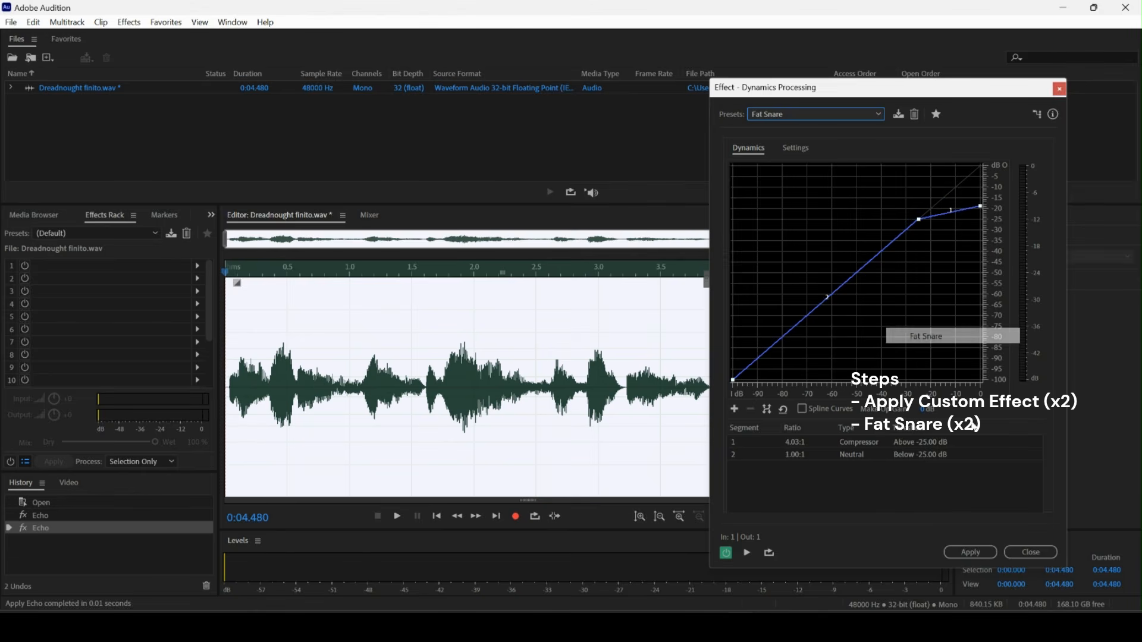
click(980, 554)
Repeat the Fat Snare Dynamics Processing a second time.
click(34, 22)
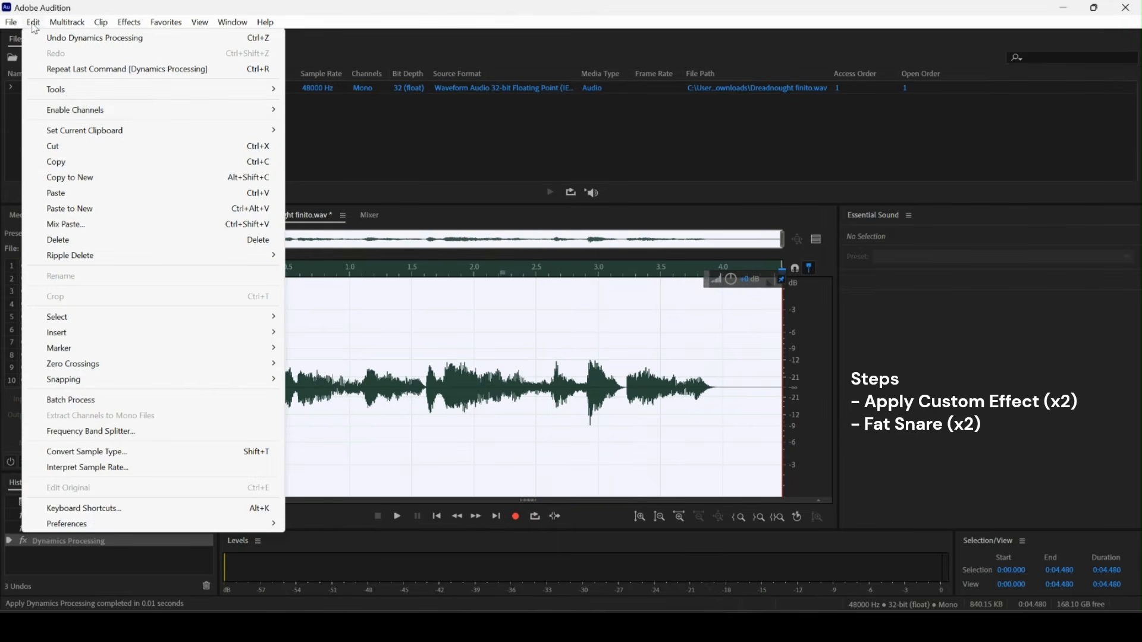
click(74, 71)
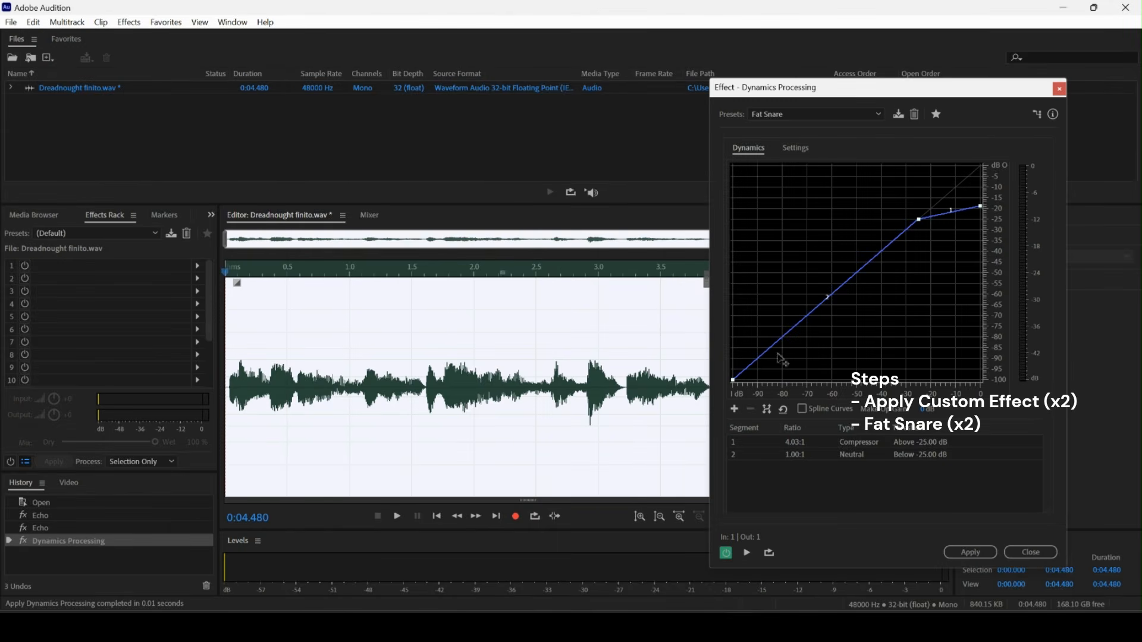
click(967, 556)
Apply the DeEsser favorite to the recording.
click(166, 22)
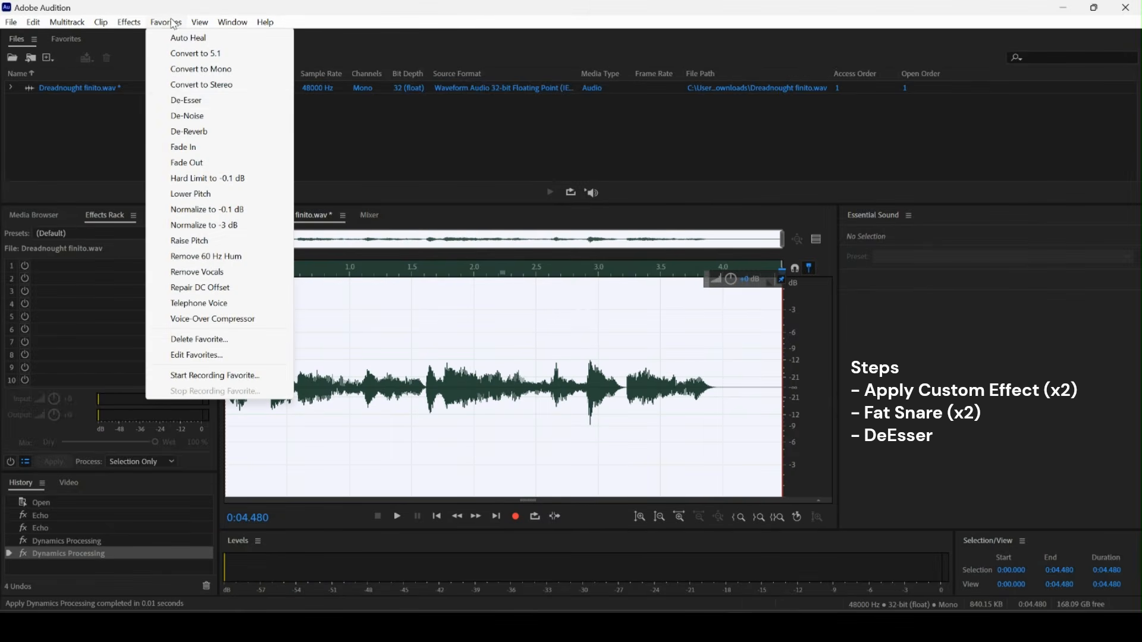
click(179, 102)
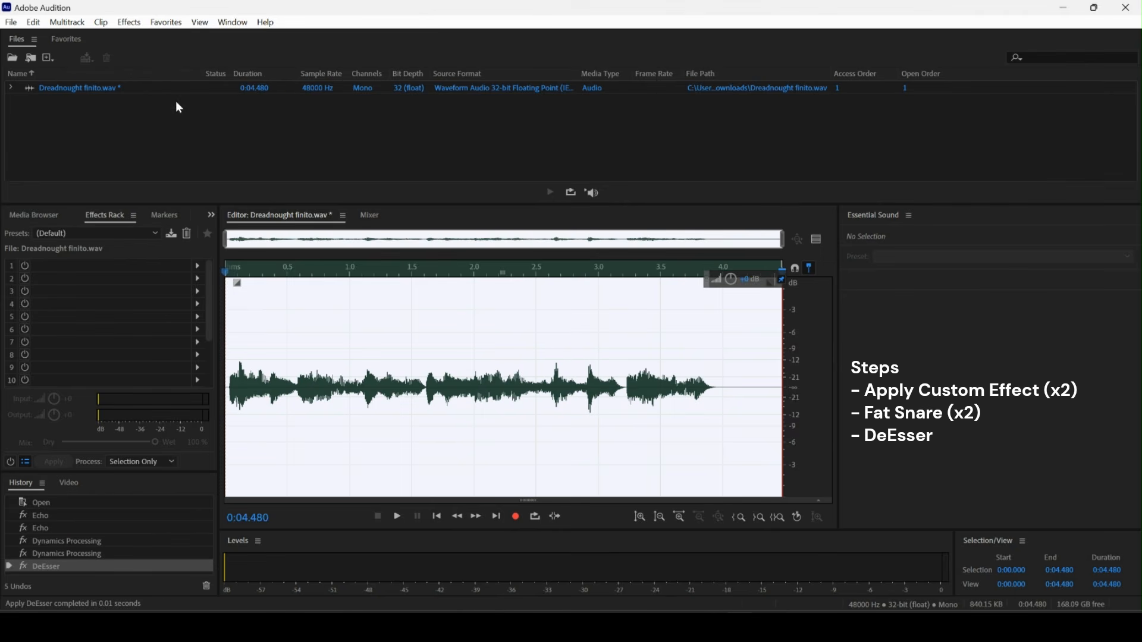
Apply the 20-band Graphic Equalizer with the Bright and Punchy preset.
click(133, 24)
mouse_move(209, 245)
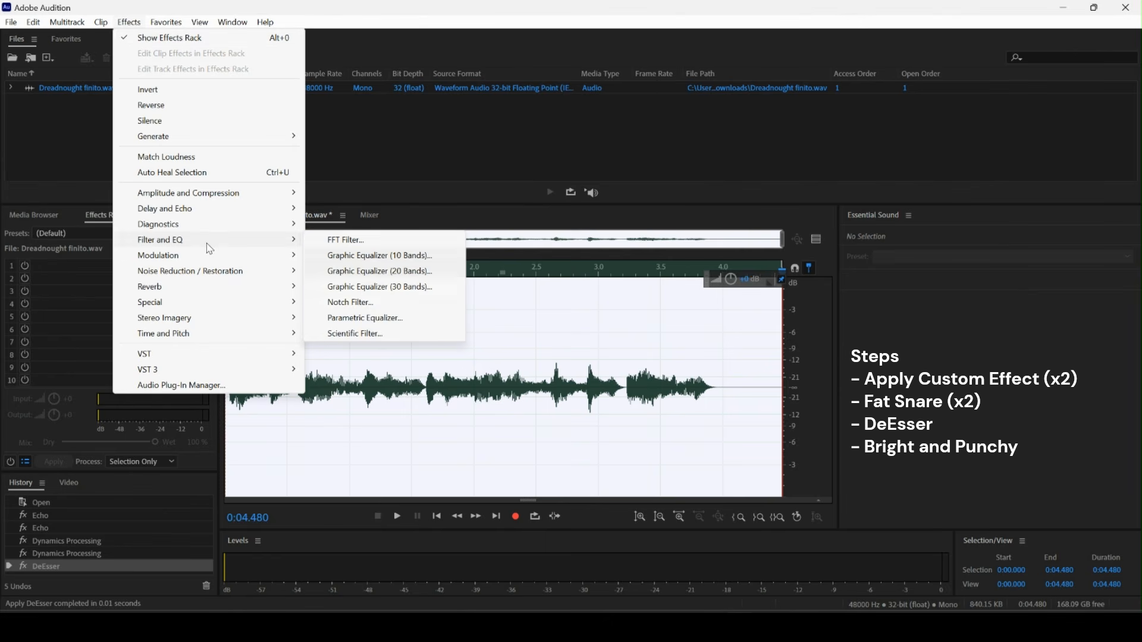
click(374, 271)
click(693, 155)
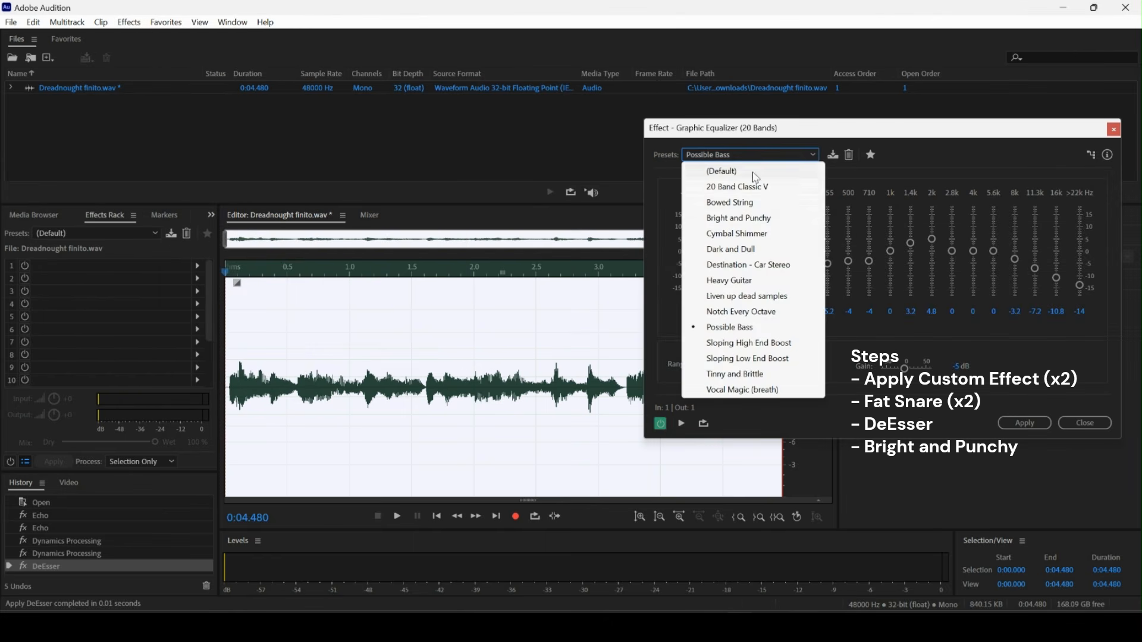
click(757, 220)
click(1015, 418)
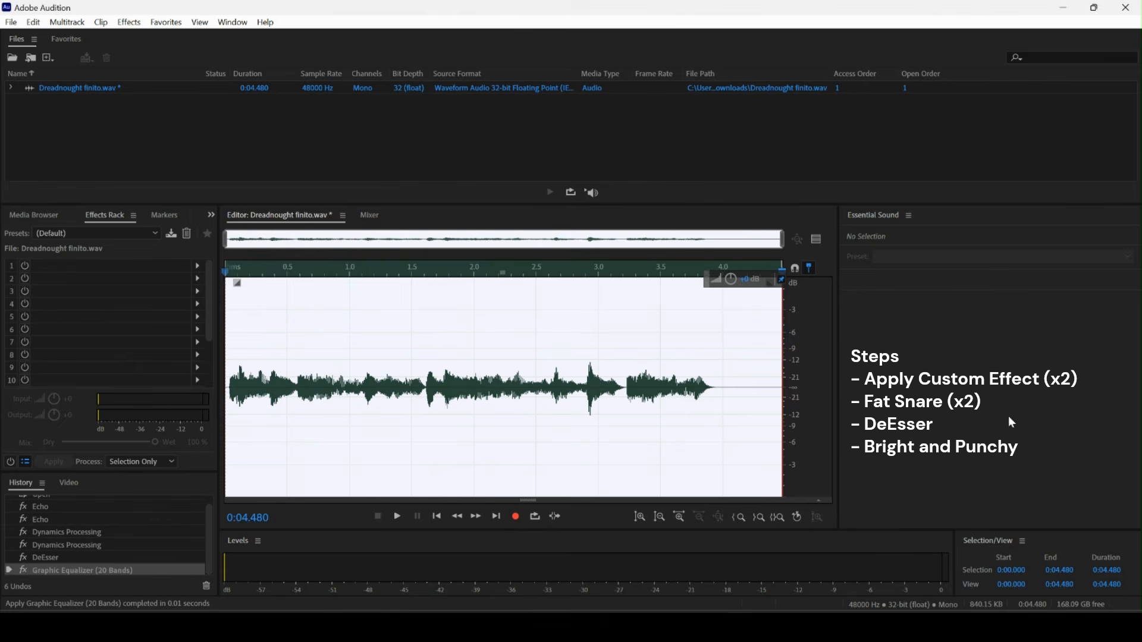
Apply the 20-band Graphic Equalizer with the Possible Bass preset.
click(129, 22)
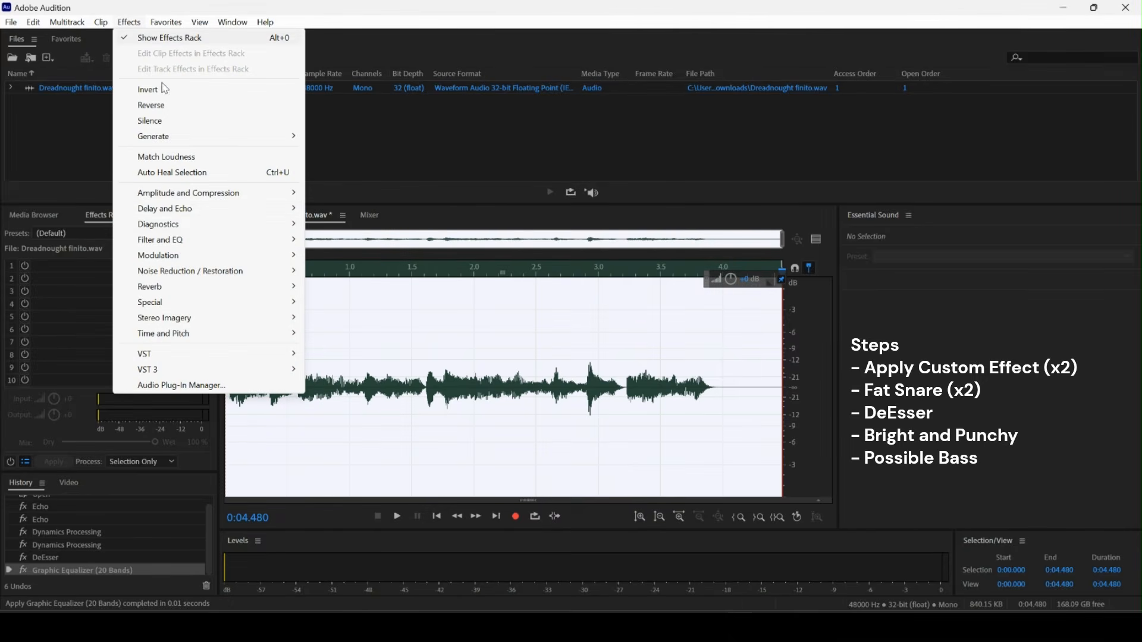
mouse_move(192, 246)
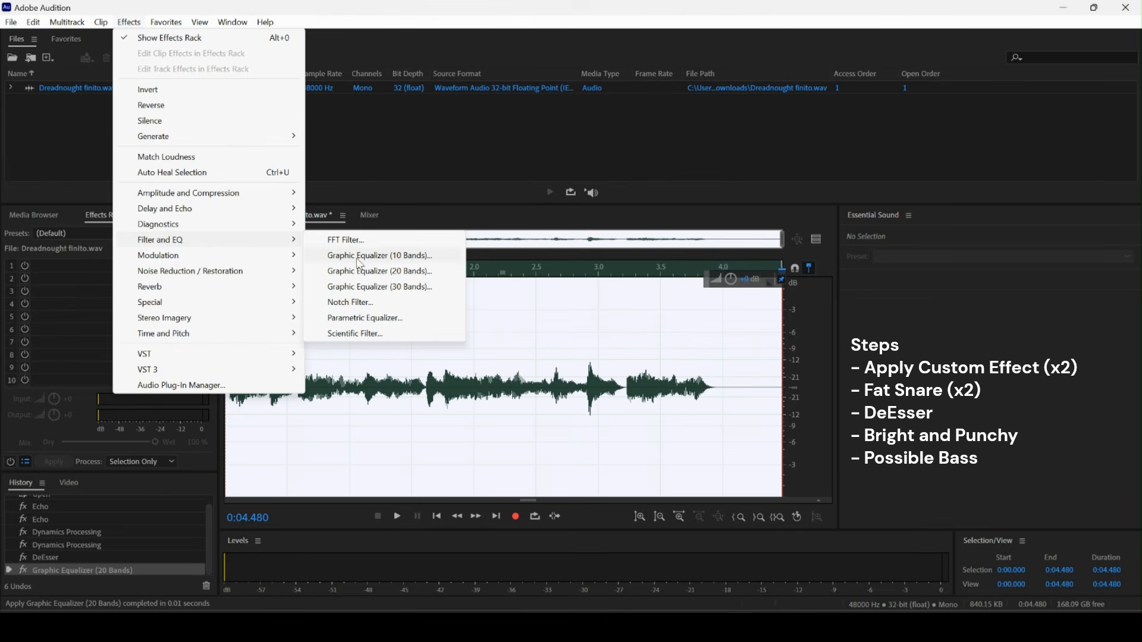
click(371, 272)
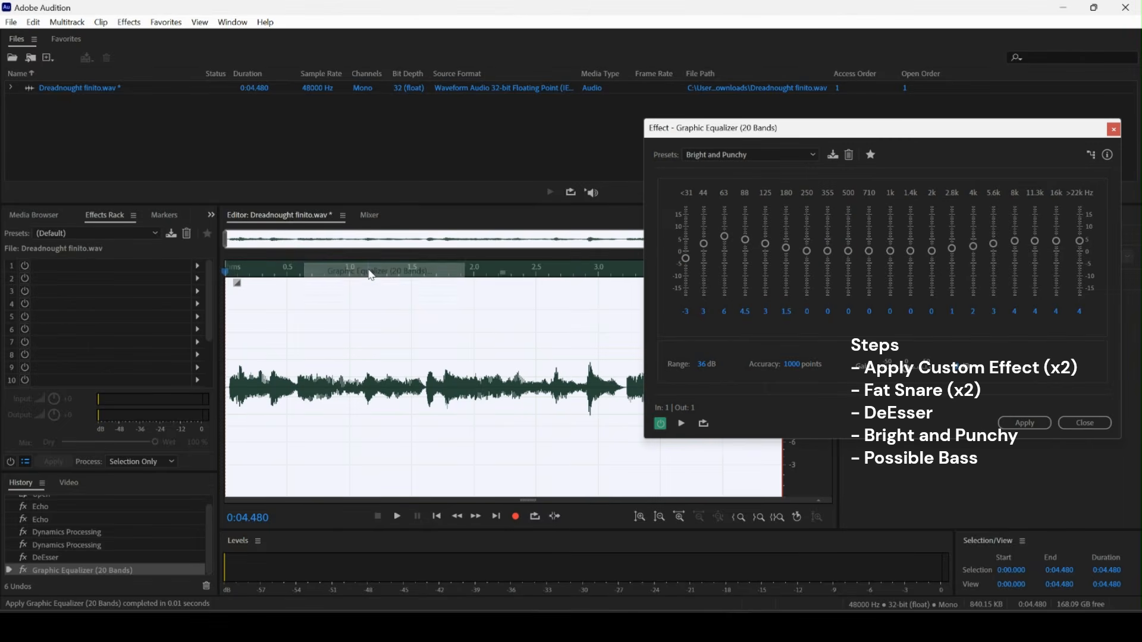
click(718, 156)
click(757, 326)
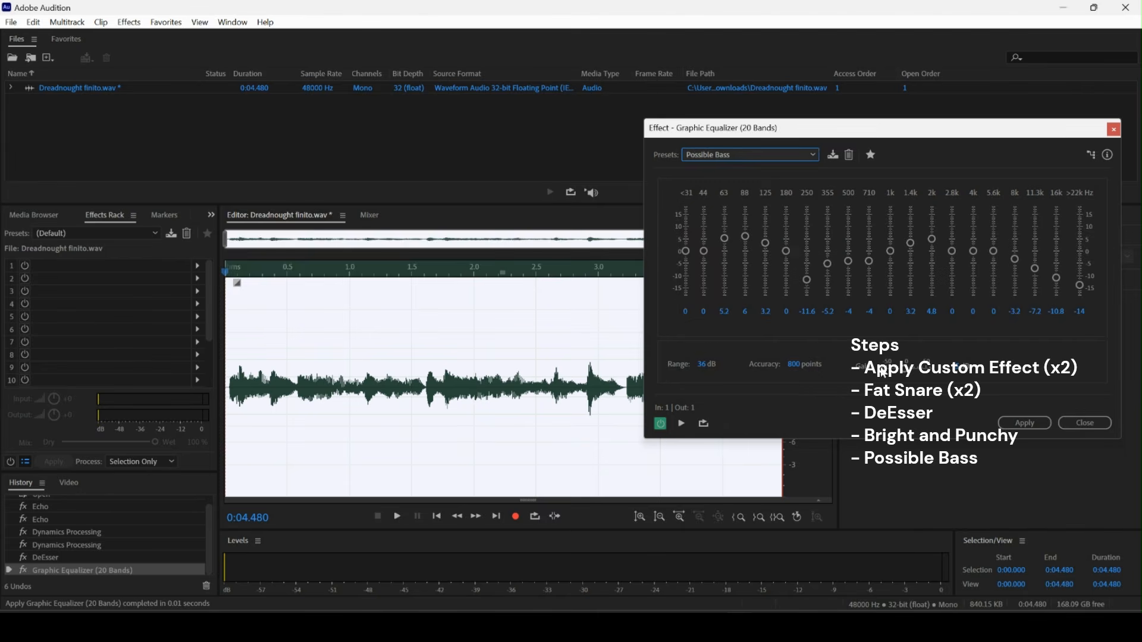
click(1023, 423)
Raise the clip's amplitude slightly with the on-waveform volume control.
drag(733, 292, 736, 258)
Apply Dynamics Processing with the Boomy Kick preset.
click(129, 22)
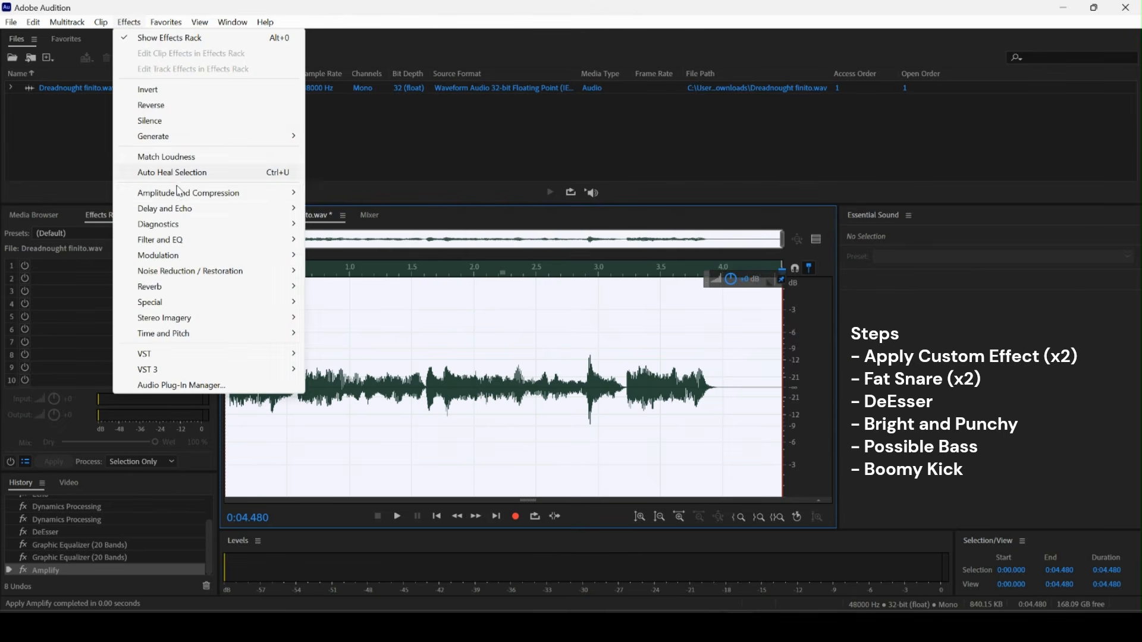
mouse_move(178, 194)
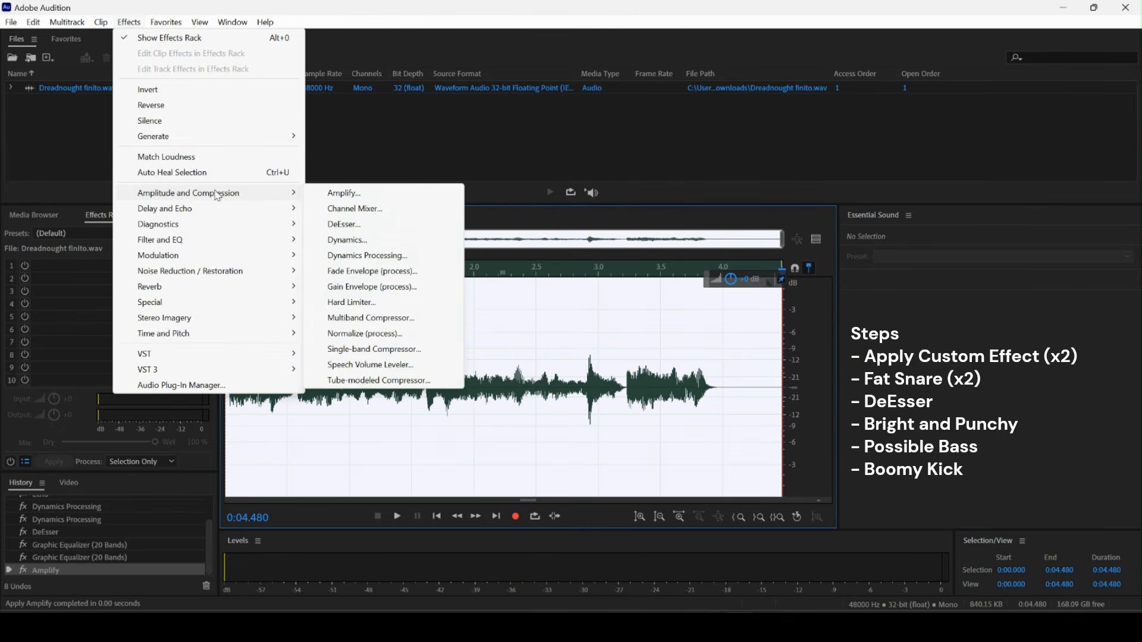
click(367, 255)
click(778, 112)
click(913, 137)
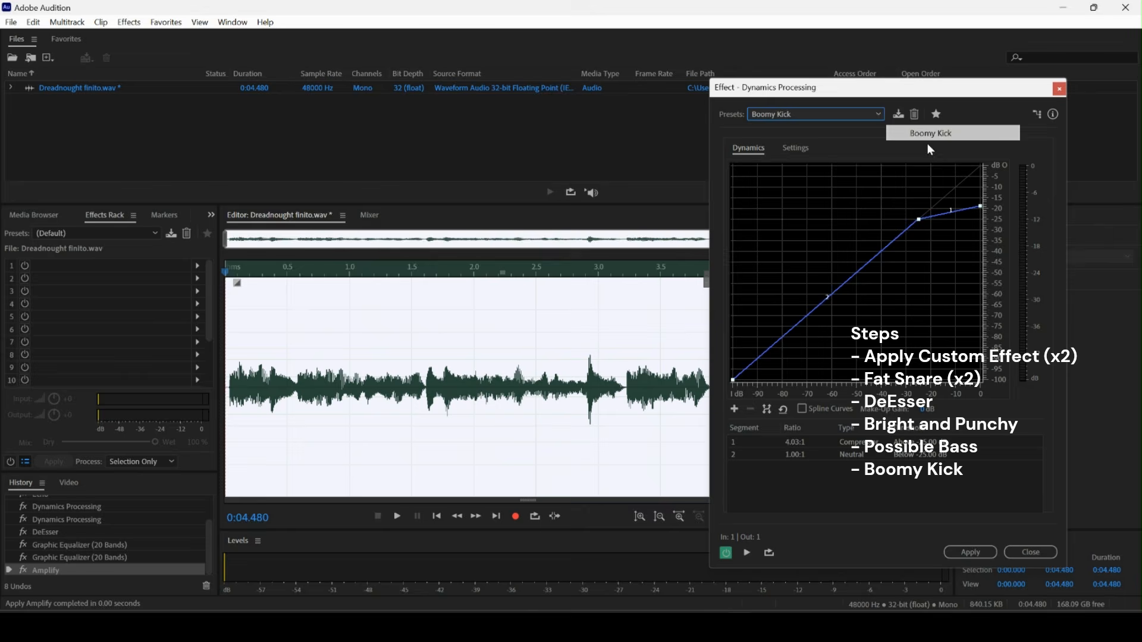
click(984, 551)
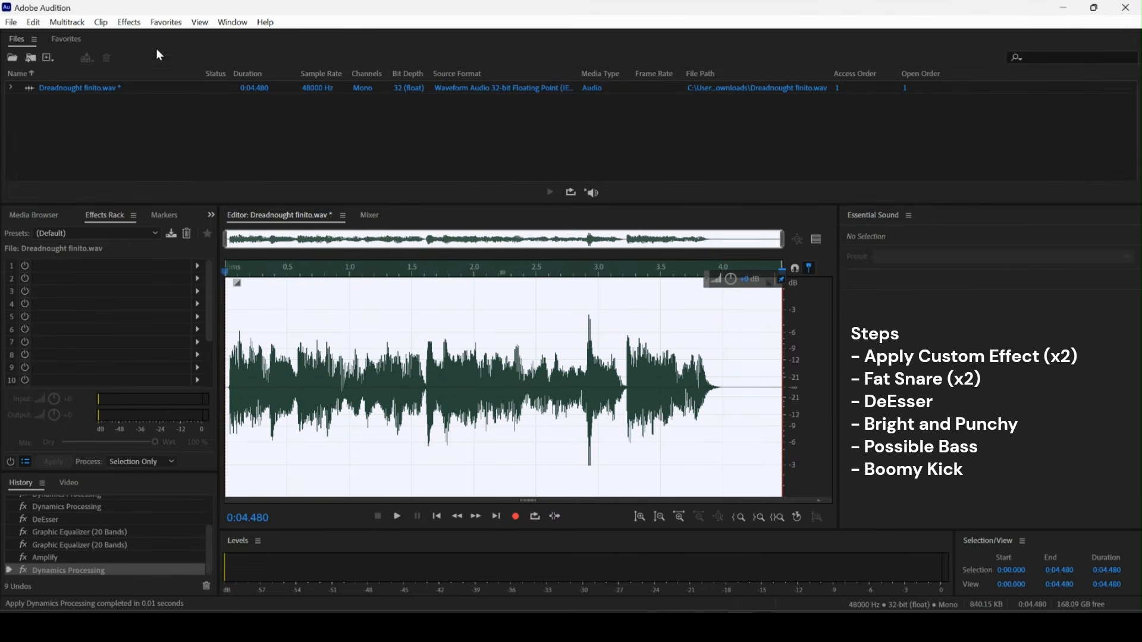
Apply the 30-band Graphic Equalizer with the Destination - Home Theater preset.
click(130, 24)
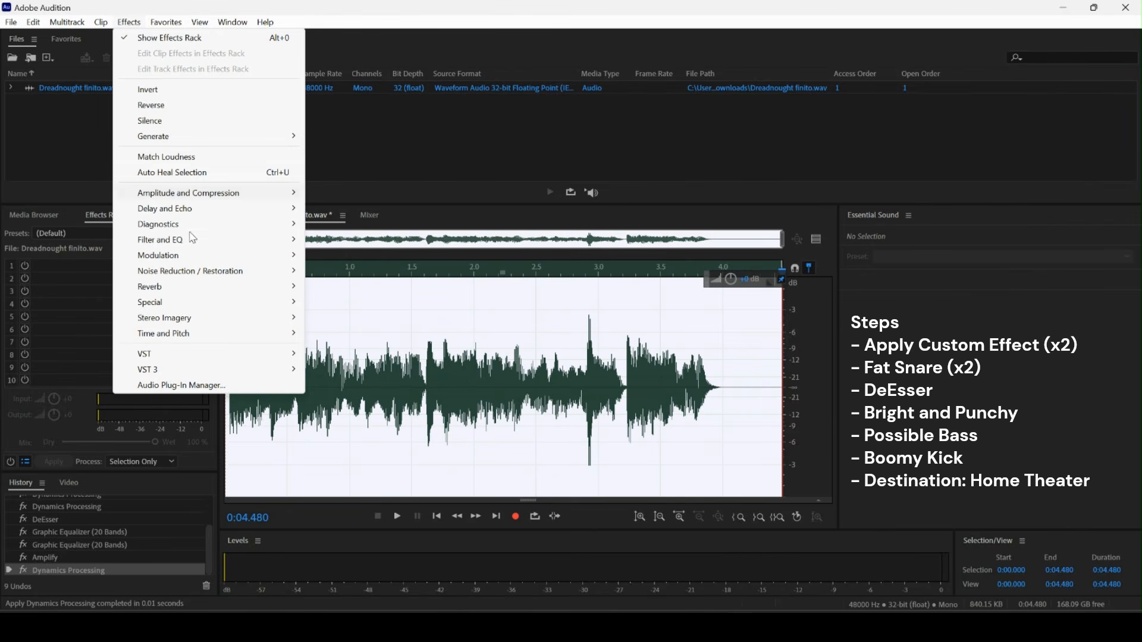
mouse_move(194, 247)
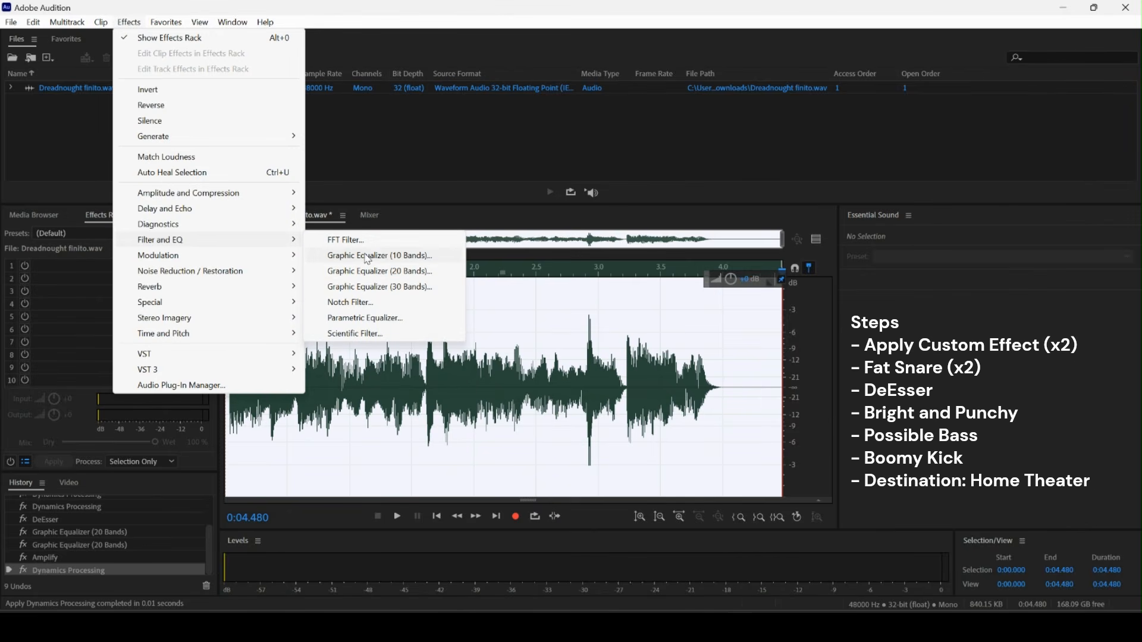
click(382, 288)
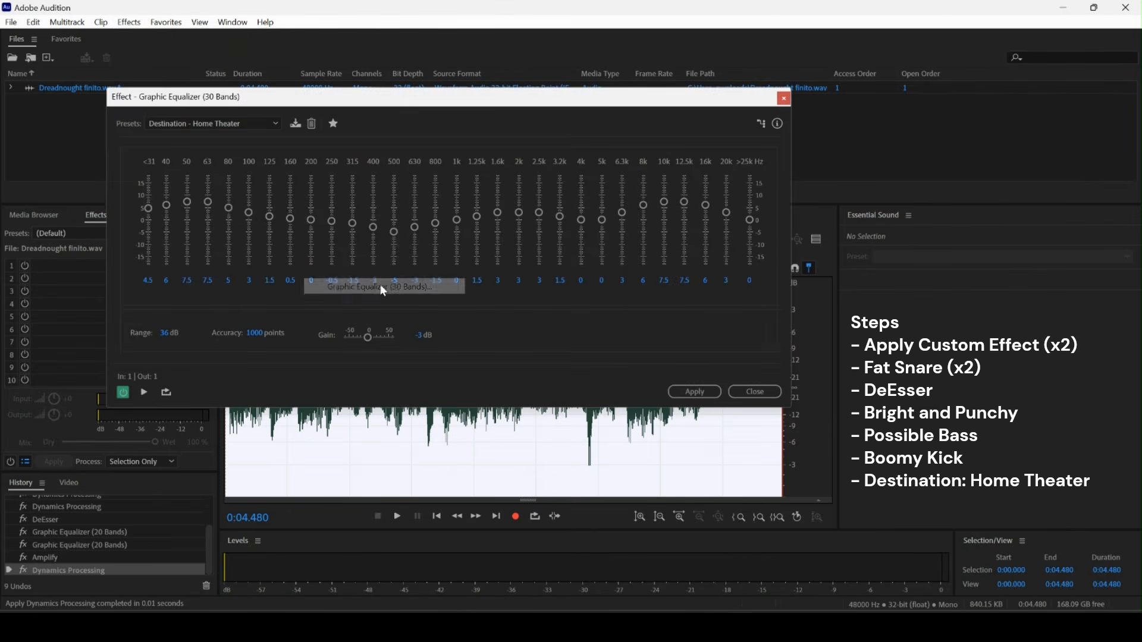
click(223, 123)
click(213, 215)
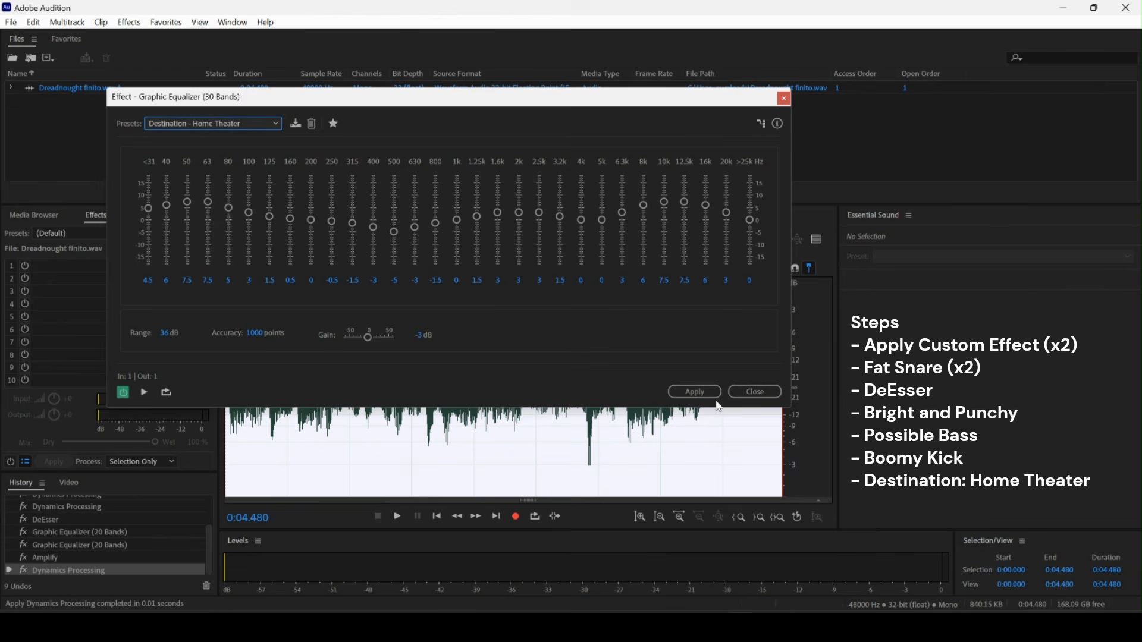
click(695, 392)
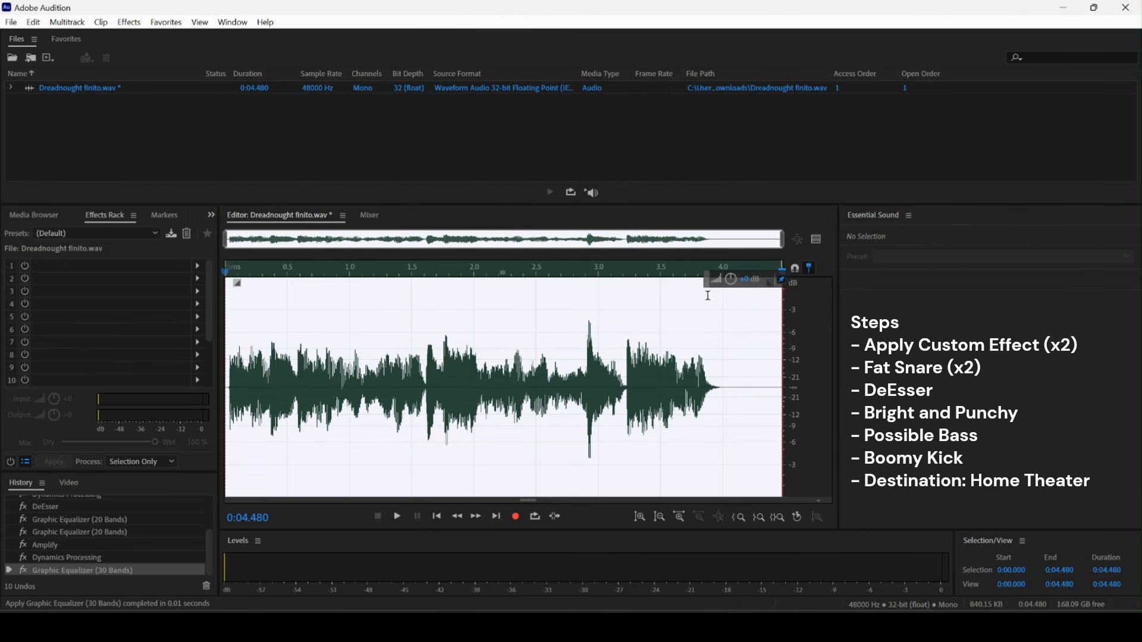
Lower the clip's amplitude slightly with the on-waveform volume control.
drag(732, 279, 727, 291)
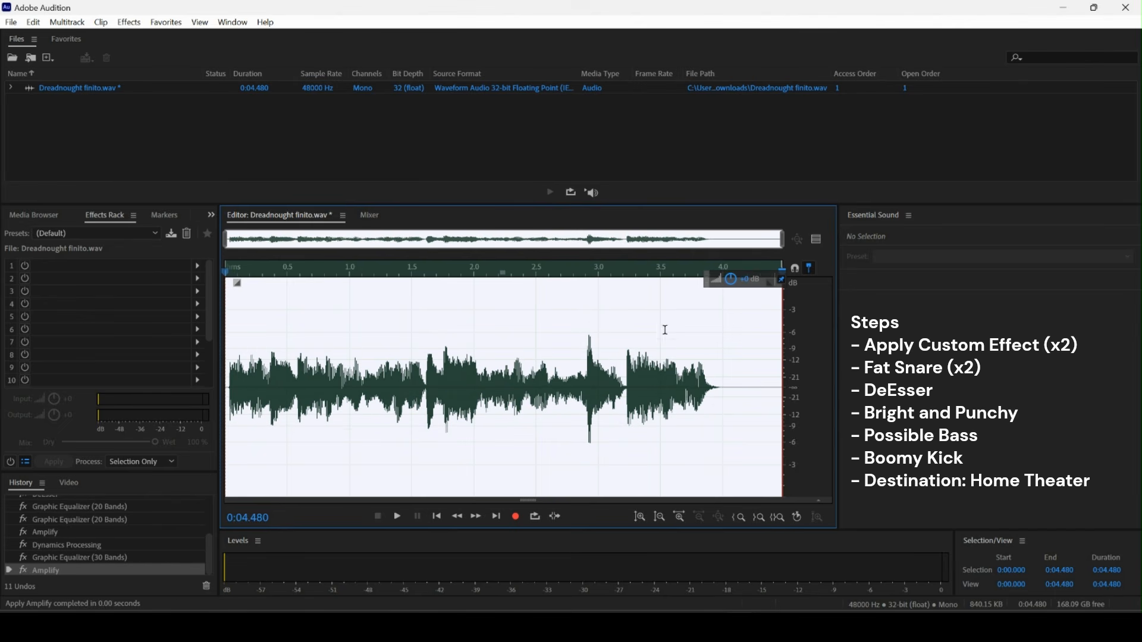
Apply Pitch Shifter with the semitones nudged slightly lower and Low Precision selected.
click(130, 23)
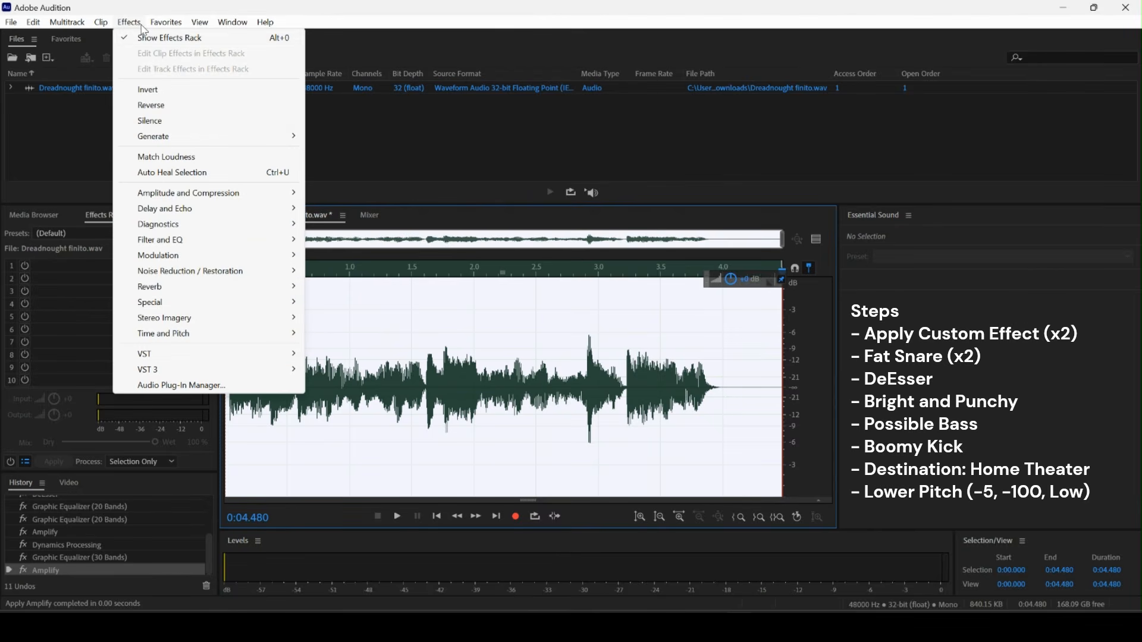
mouse_move(253, 334)
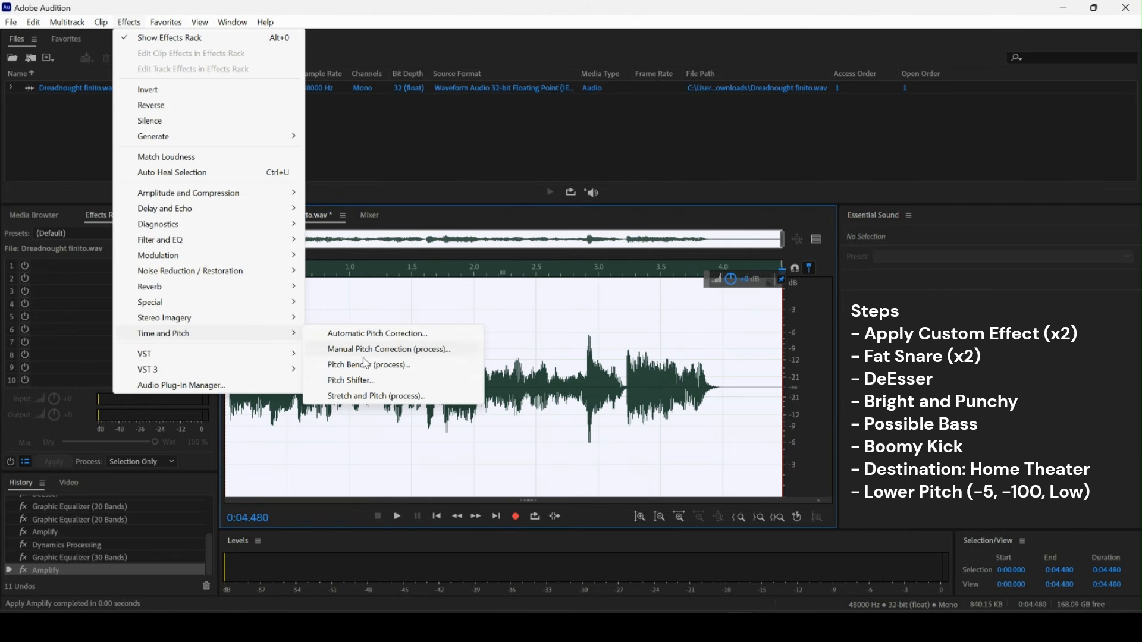
click(369, 381)
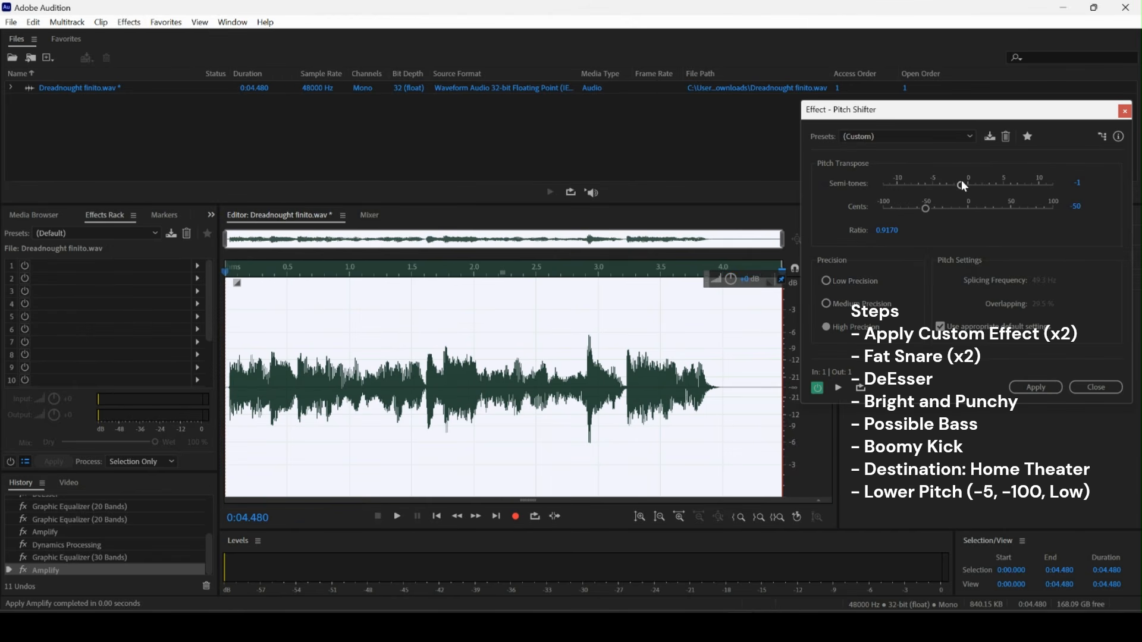
drag(944, 189, 937, 190)
click(847, 281)
click(1030, 387)
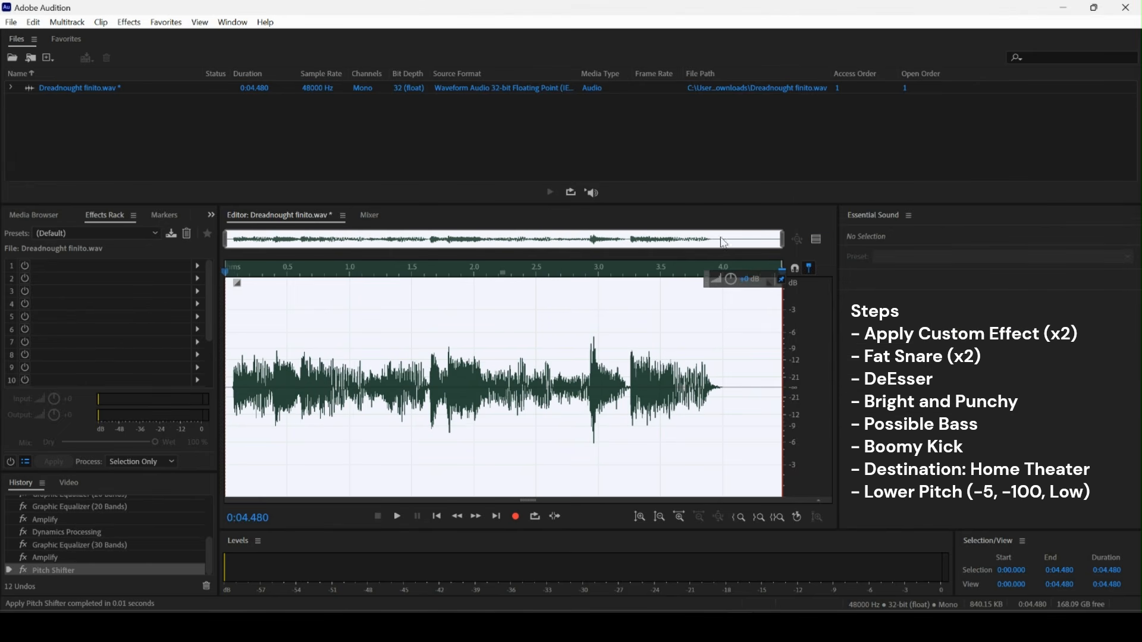
Apply Mastering with the Subtle Clarity preset and the reverb amount raised to 70%.
click(131, 24)
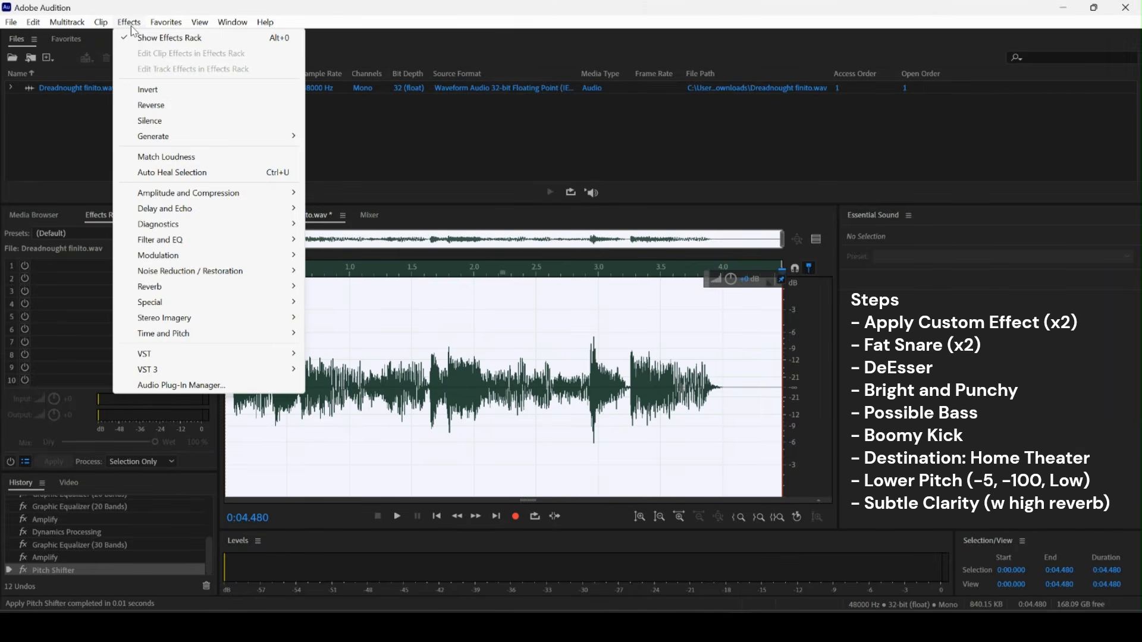
mouse_move(168, 302)
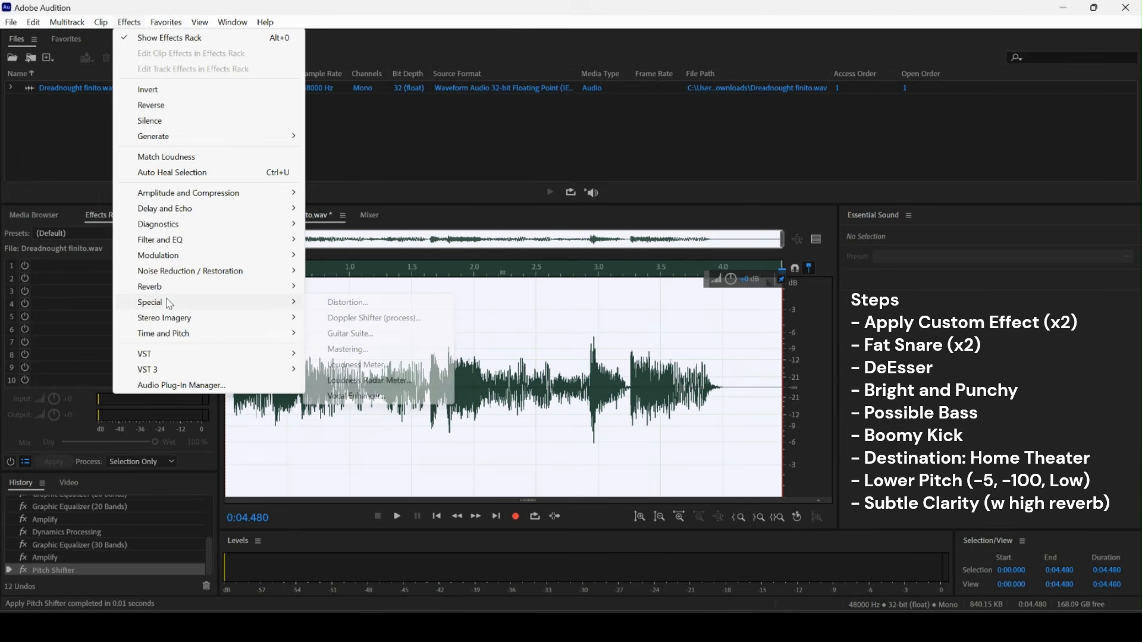
click(361, 351)
click(663, 176)
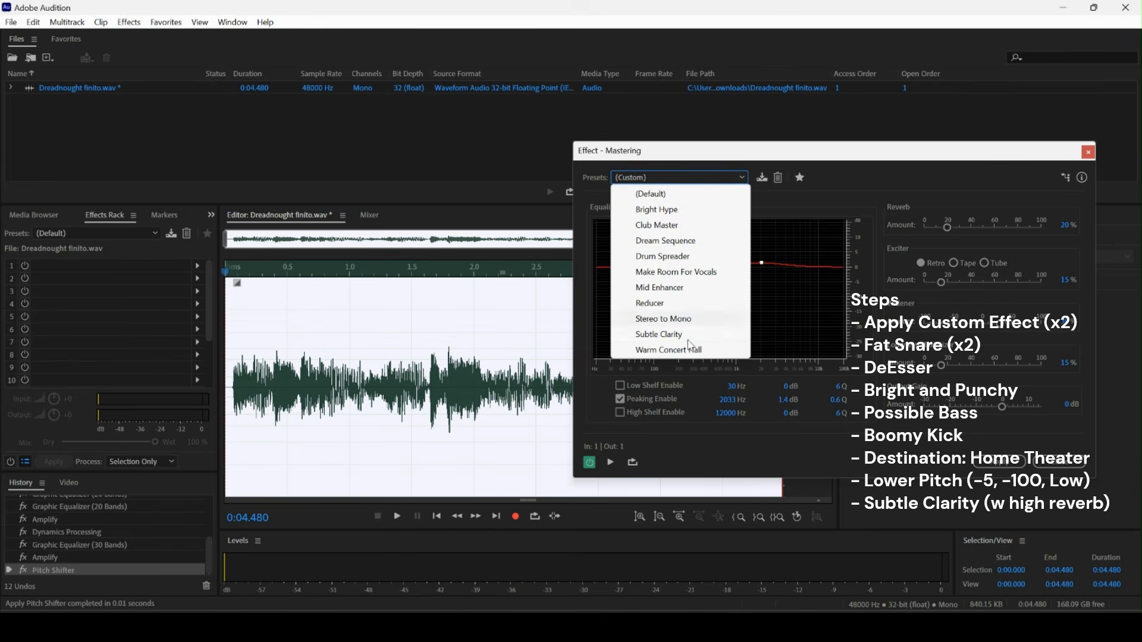
click(689, 335)
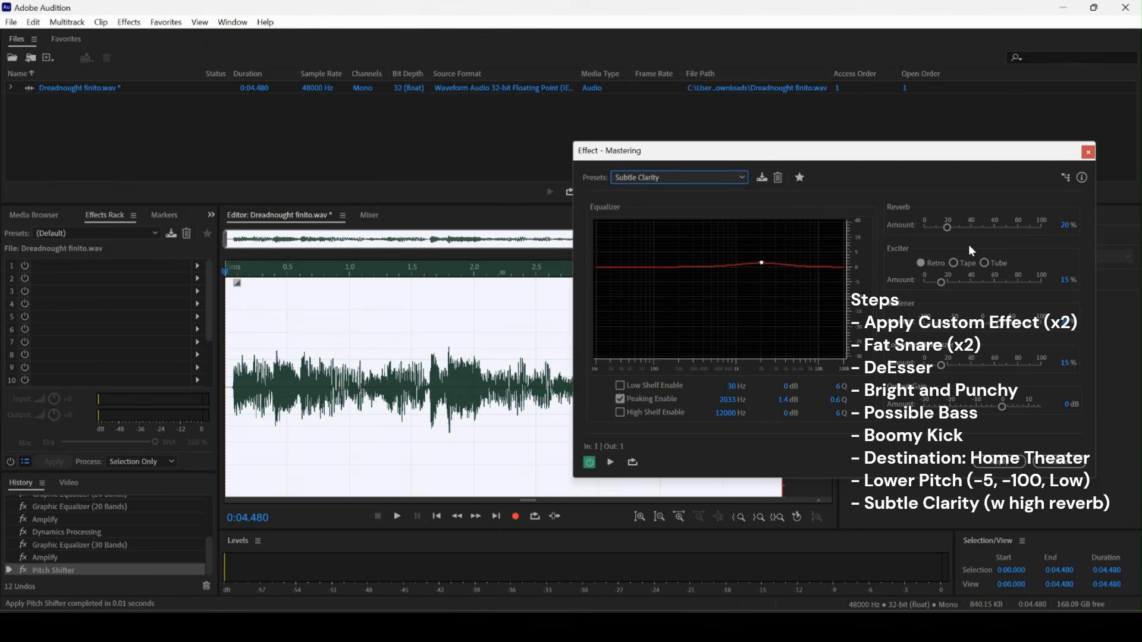
click(952, 227)
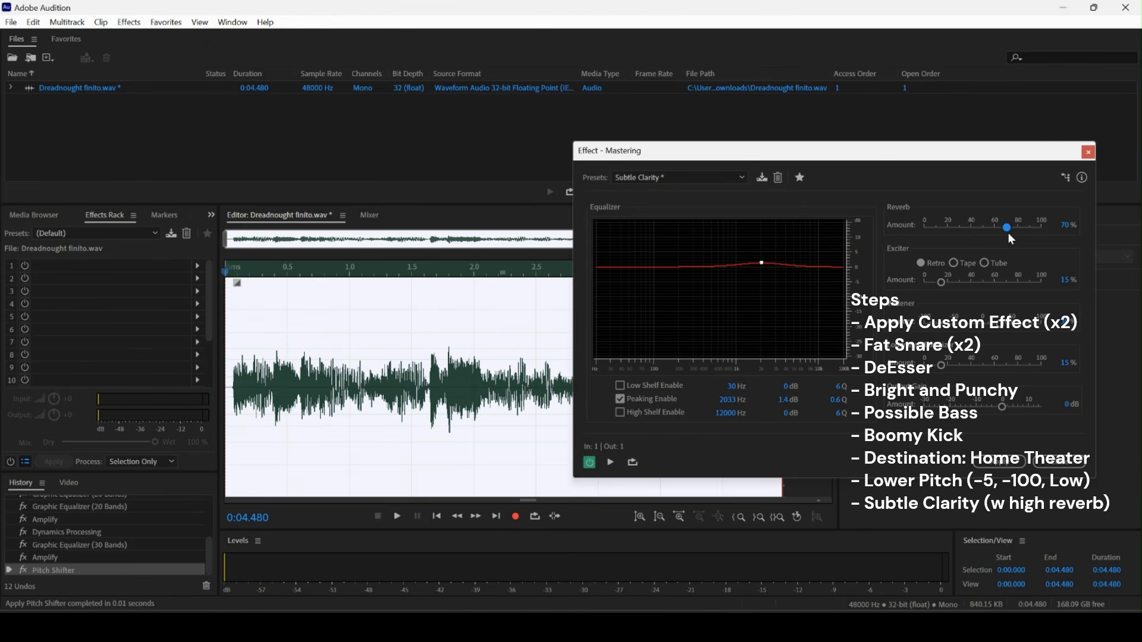
click(994, 462)
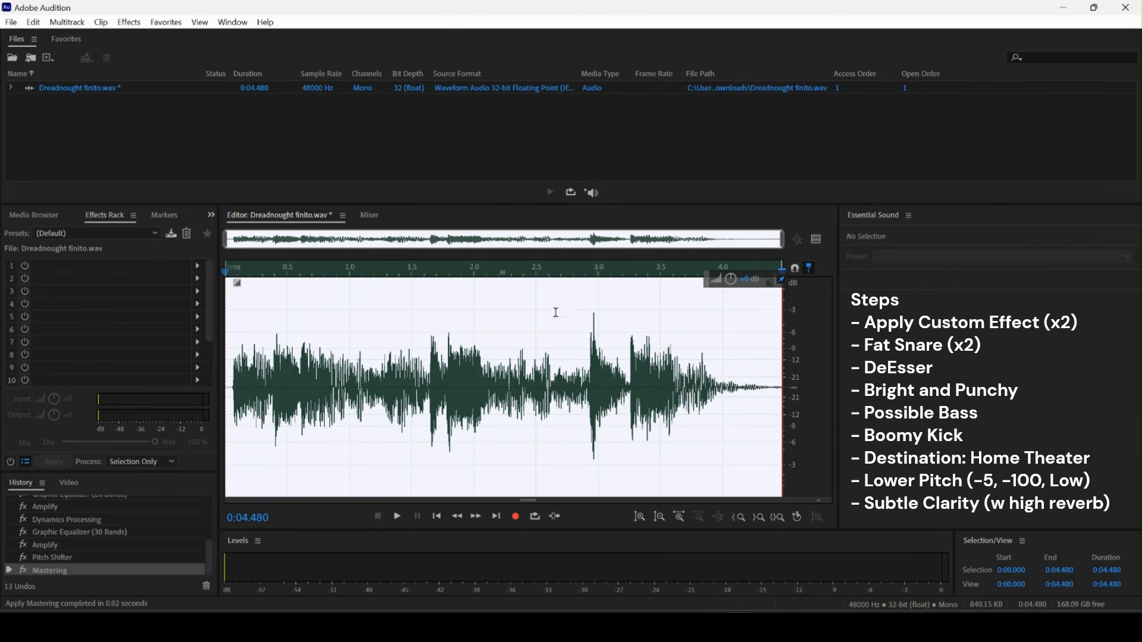
Play back the processed voice clip.
key(space)
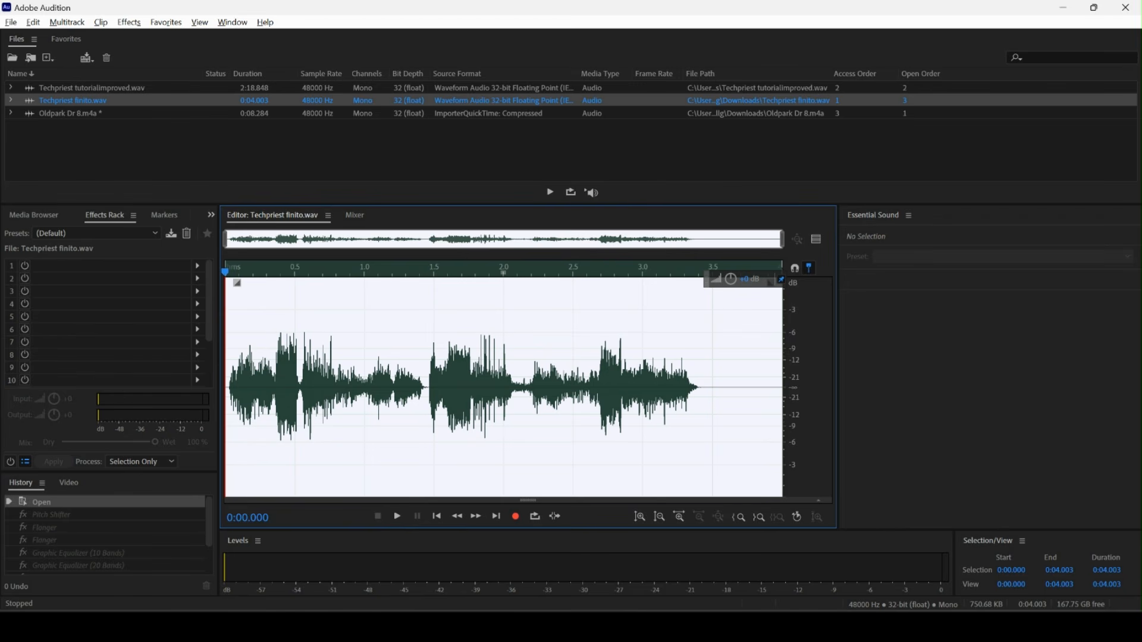
key(space)
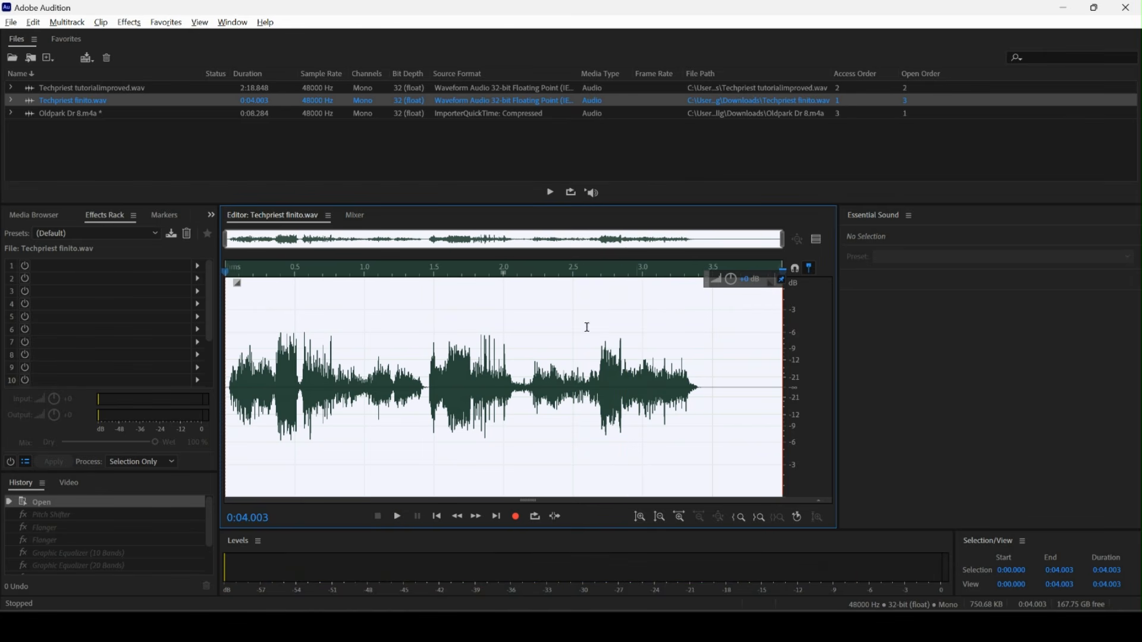
Apply Pitch Shifter to the Techpriest clip, lowering the semitones and selecting Low Precision.
click(129, 22)
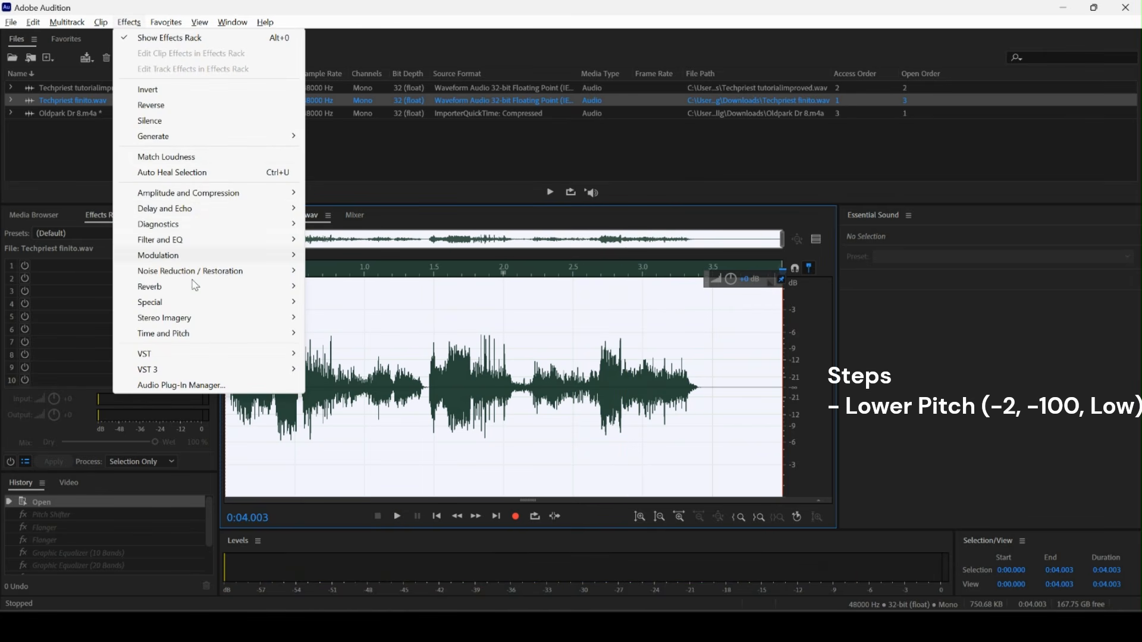
mouse_move(226, 335)
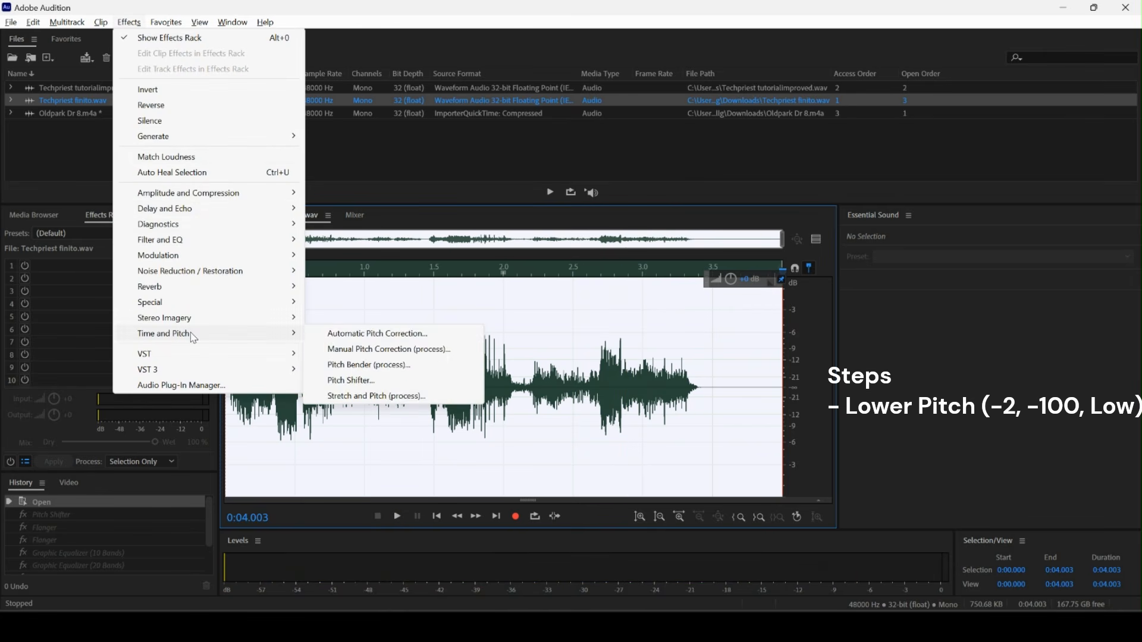
click(350, 381)
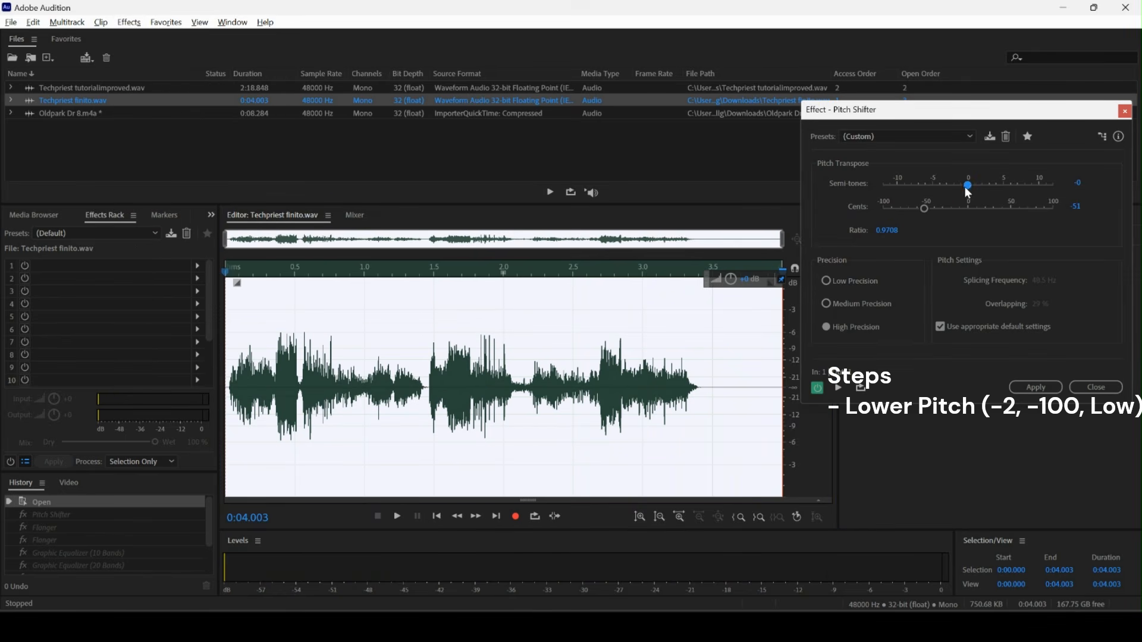
drag(959, 187, 873, 212)
click(847, 287)
click(1036, 388)
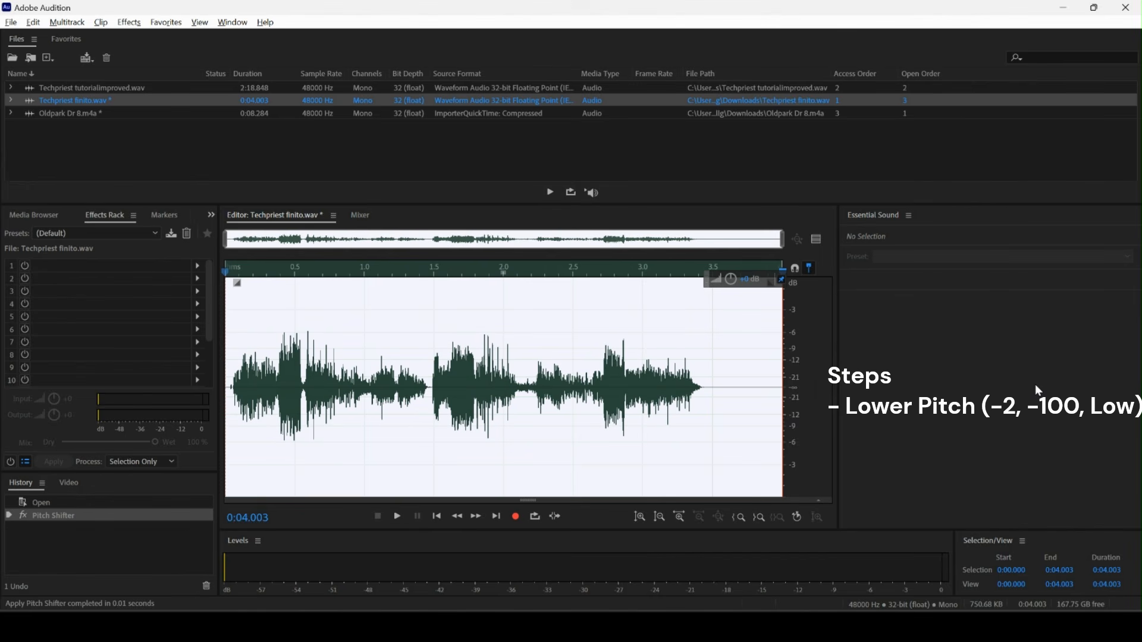
Apply Flanger with the Robotic preset, final delay 15 ms, stereo phasing 250°, feedback 20%, modulation rate 8.5 Hz and mix 65%.
click(141, 26)
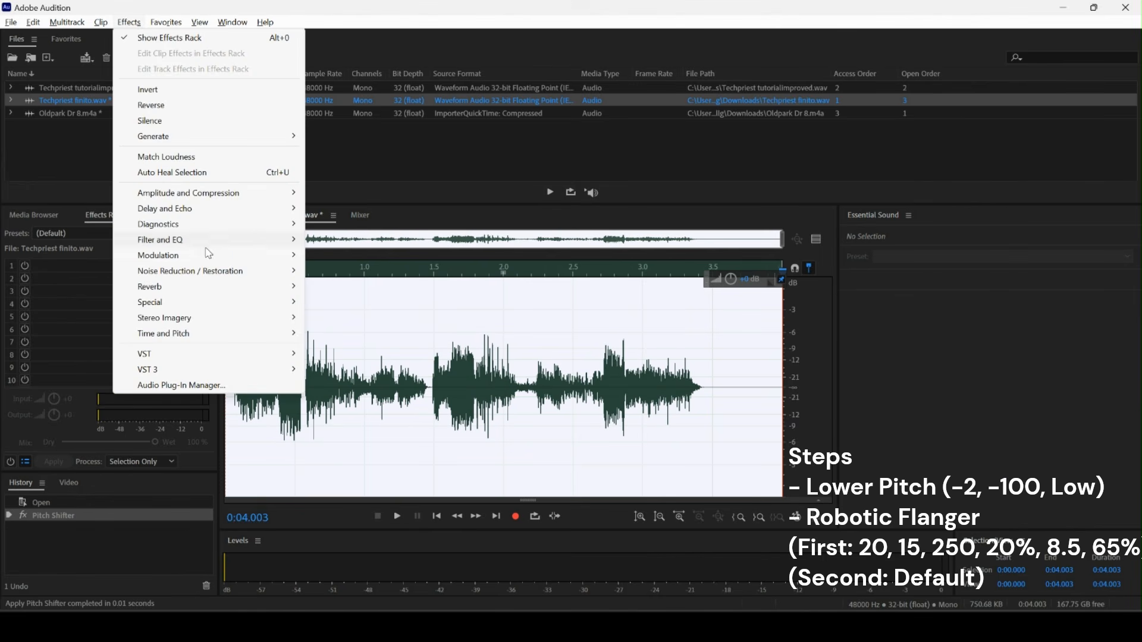
mouse_move(209, 255)
click(370, 291)
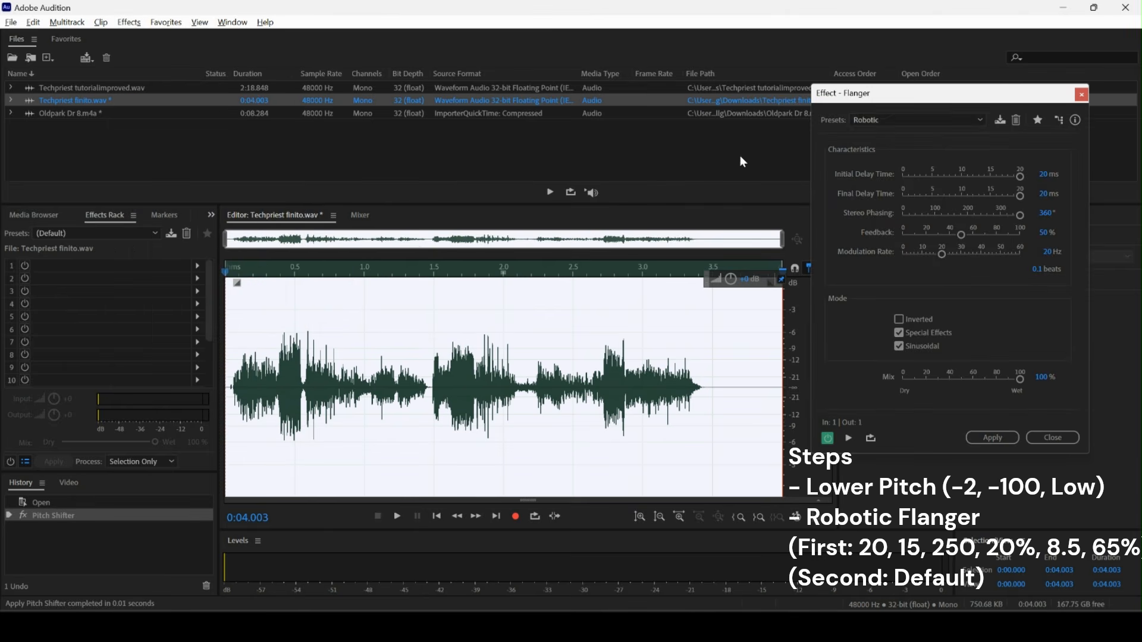
click(884, 119)
click(900, 326)
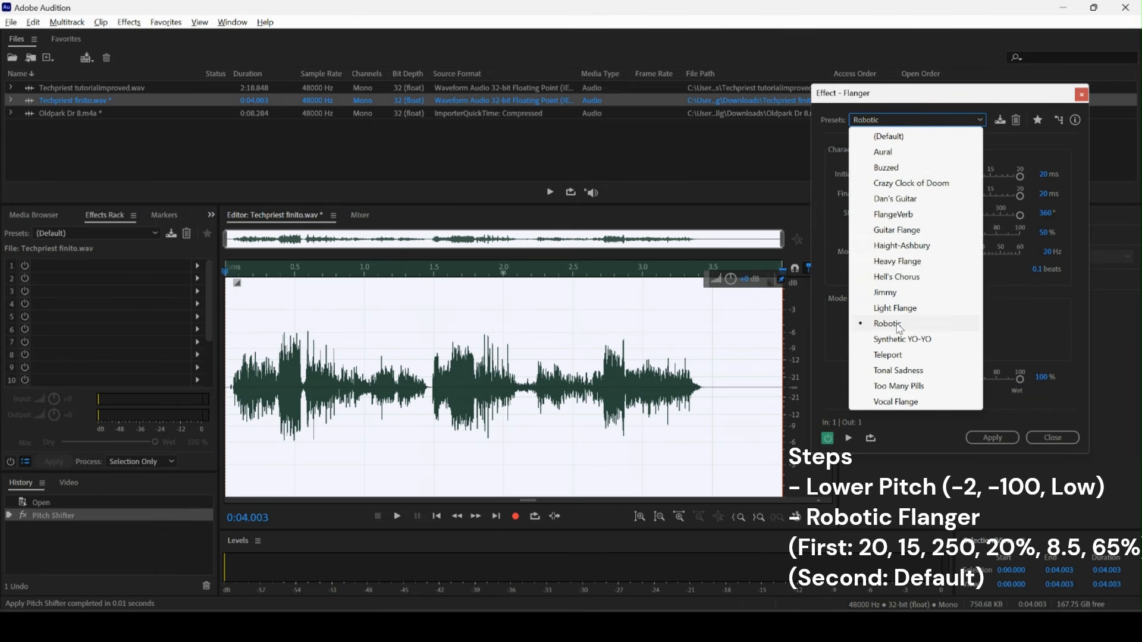
click(1045, 174)
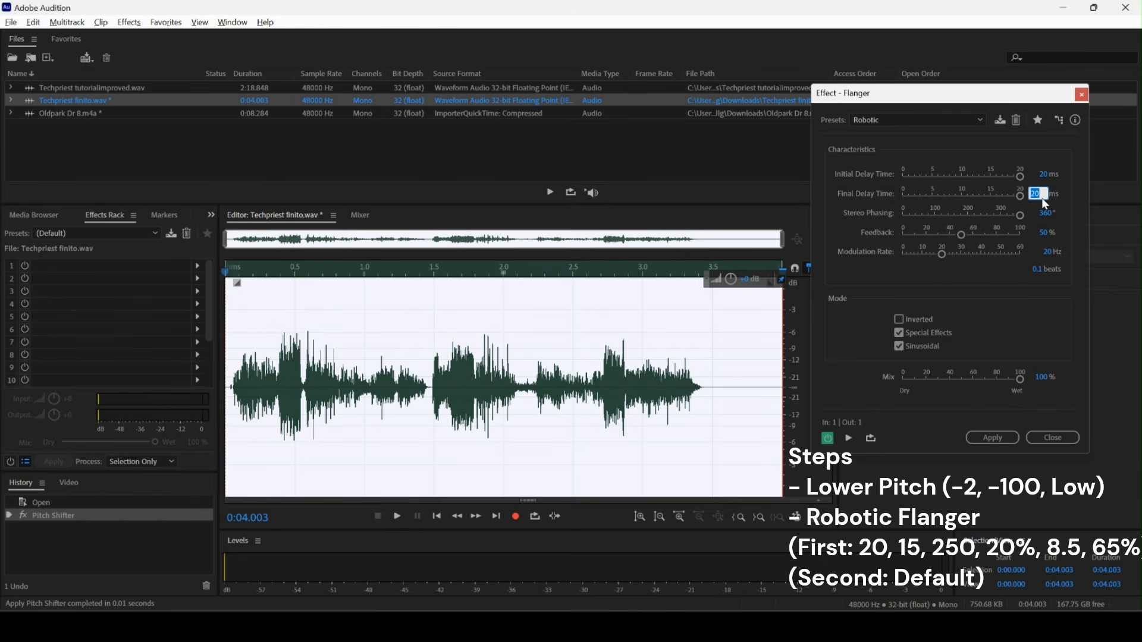
text(15)
click(1042, 213)
text(250)
click(1048, 233)
text(20)
key(Return)
click(1045, 377)
text(65)
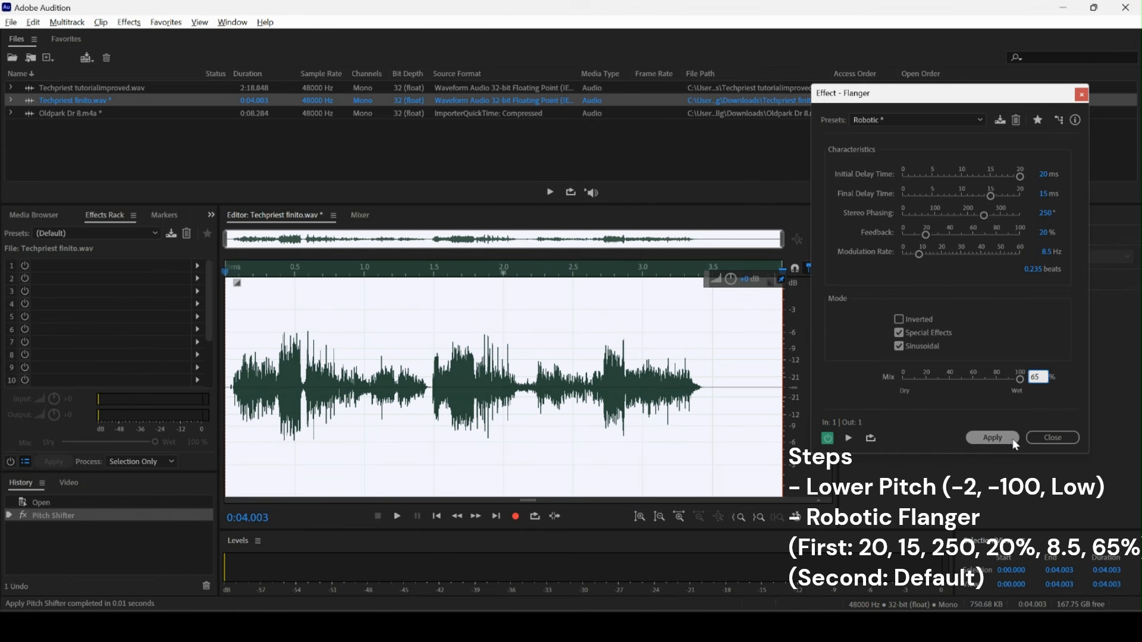
click(993, 438)
Apply a second Flanger pass with the unmodified Robotic preset.
click(129, 22)
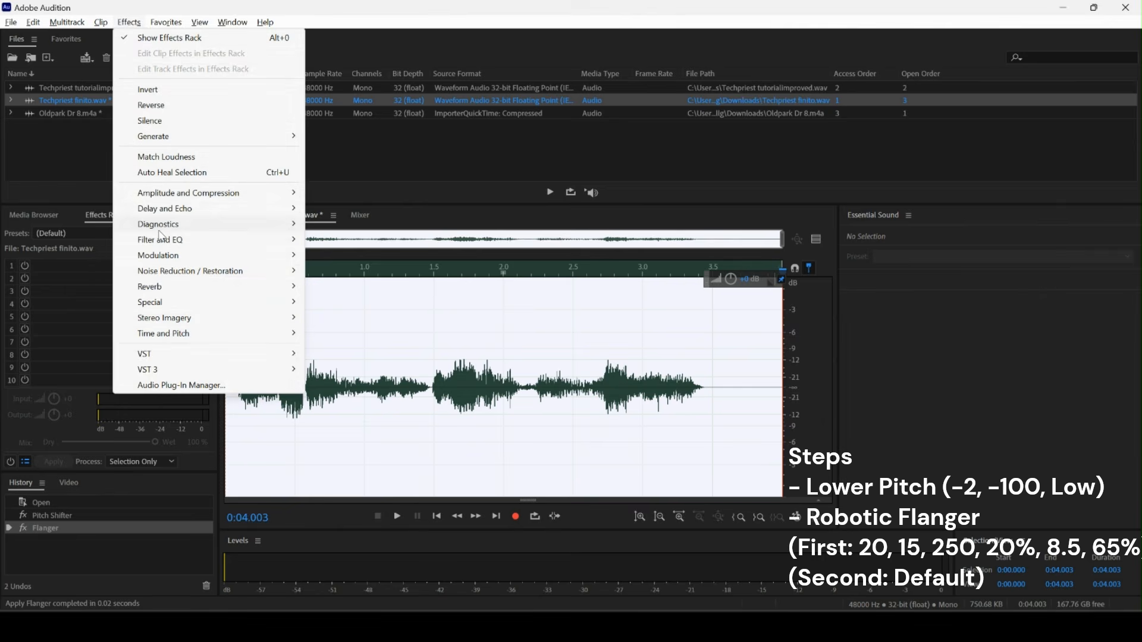
mouse_move(159, 238)
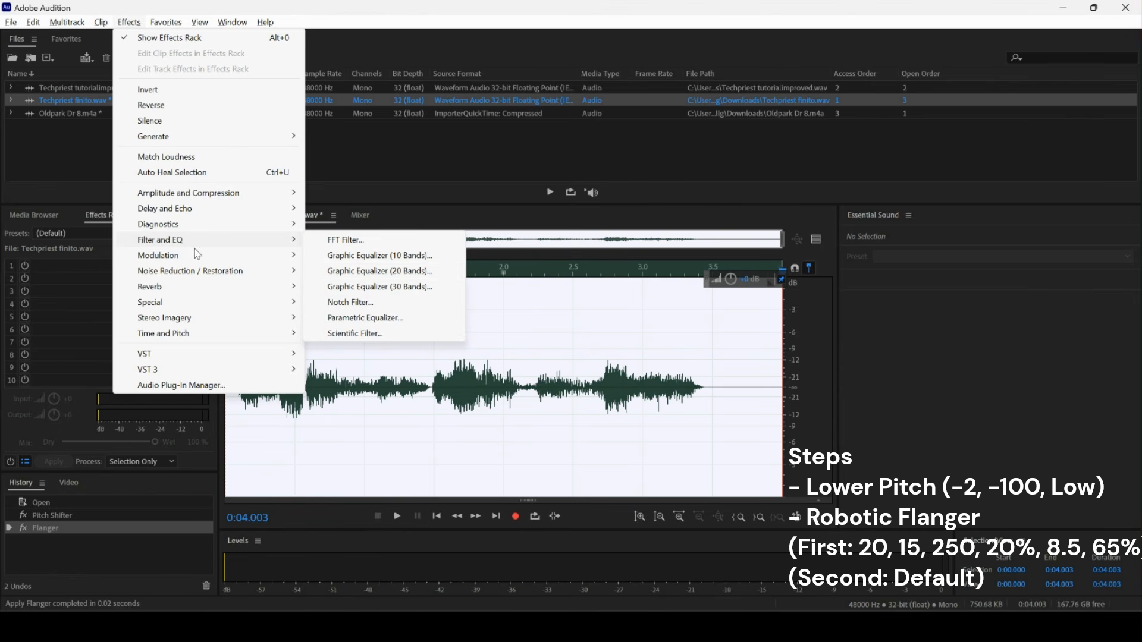
mouse_move(197, 256)
click(346, 287)
click(851, 122)
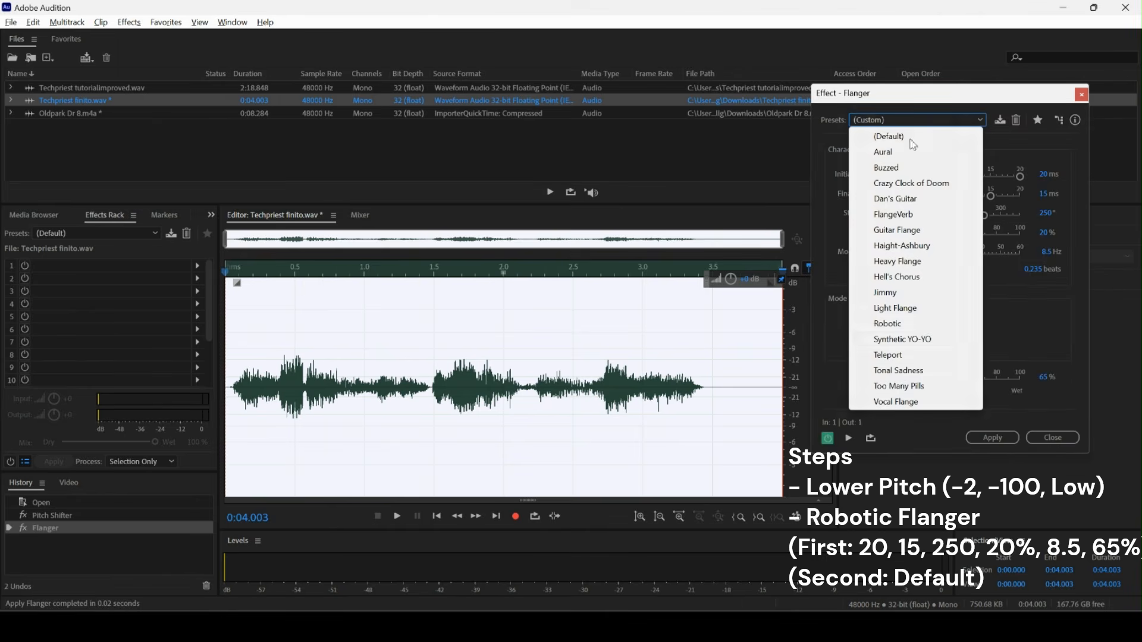
click(924, 326)
click(992, 437)
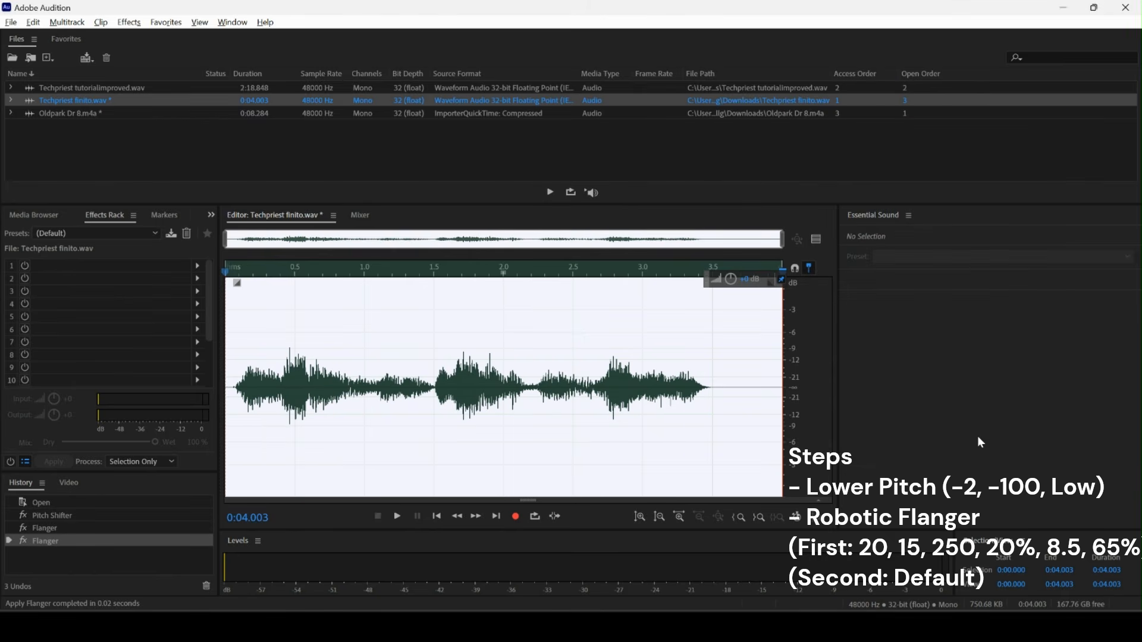
Apply the 10-band Graphic Equalizer with the Vocal Presence - Boost preset.
click(126, 24)
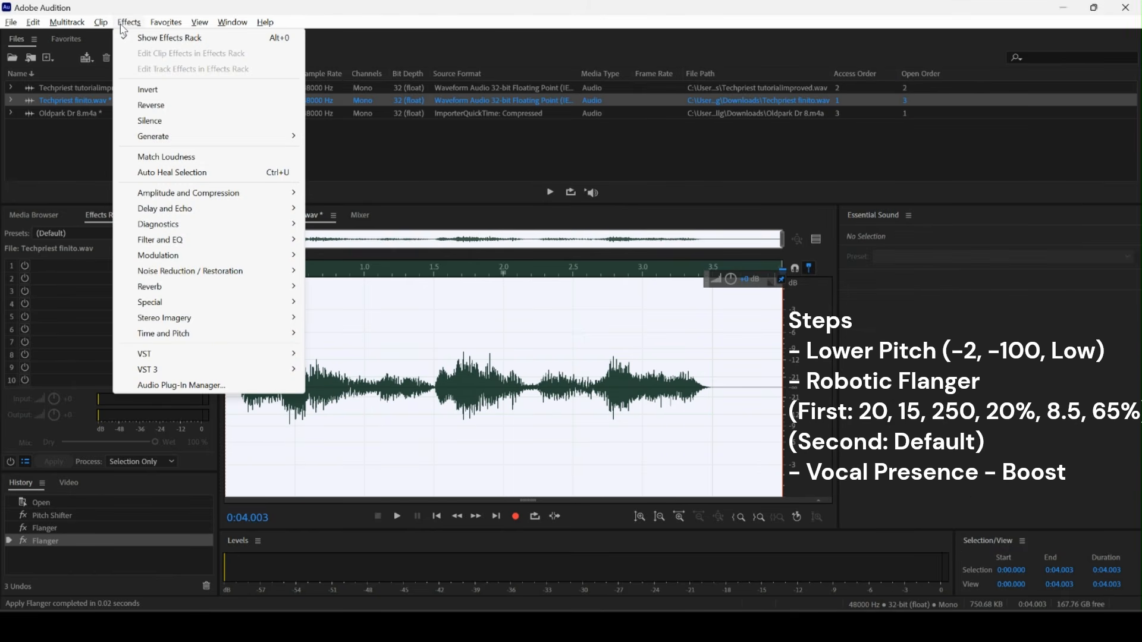
mouse_move(221, 243)
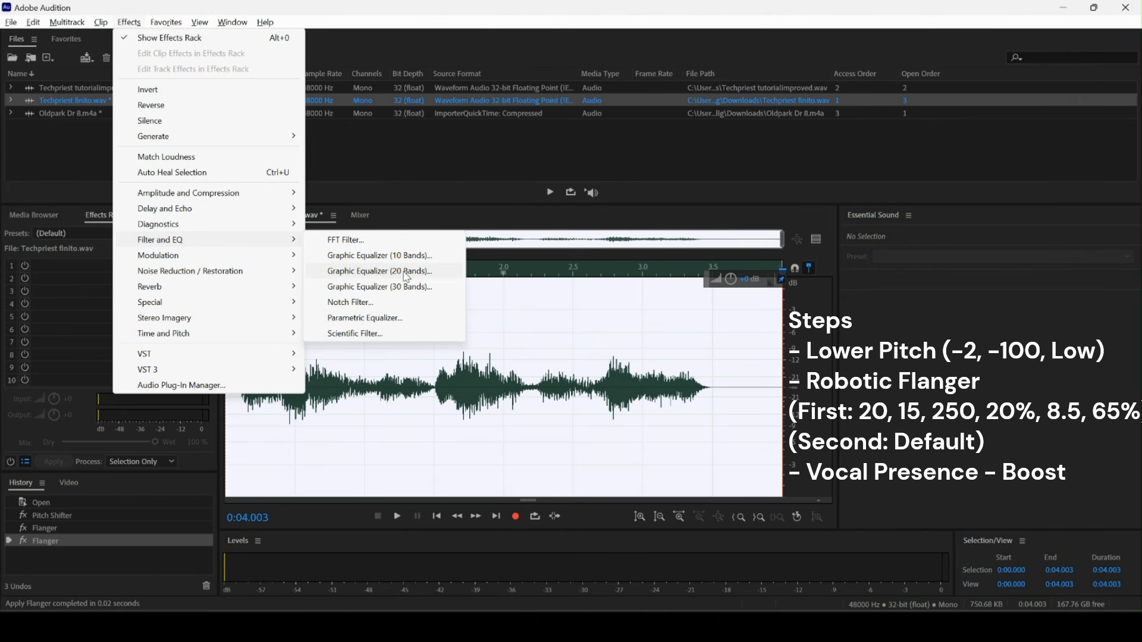
click(381, 256)
click(792, 139)
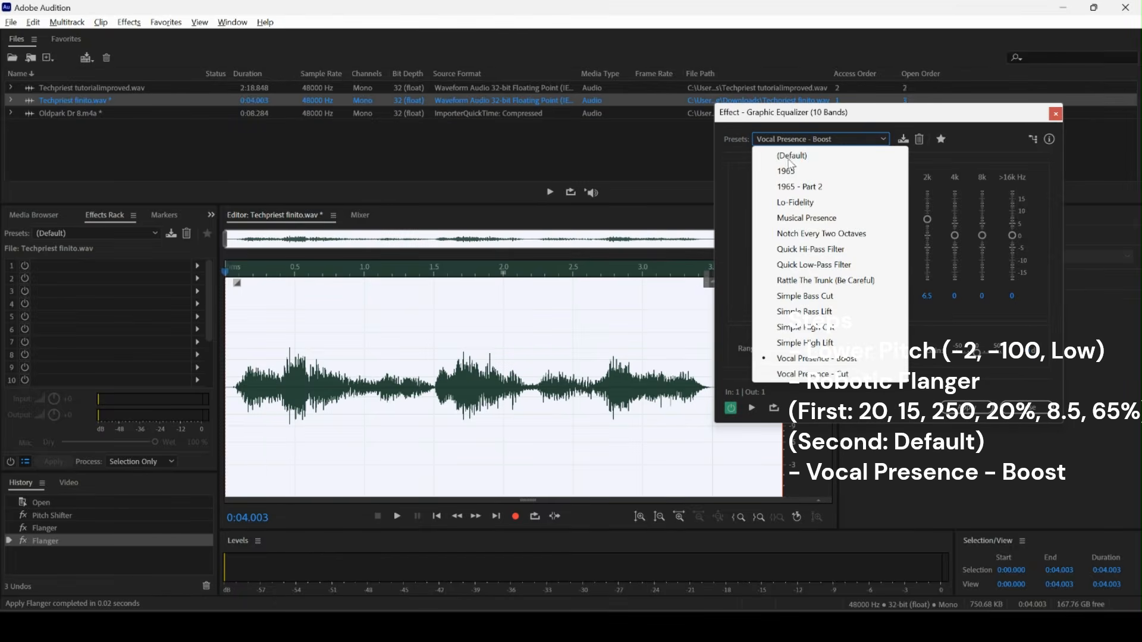
click(856, 360)
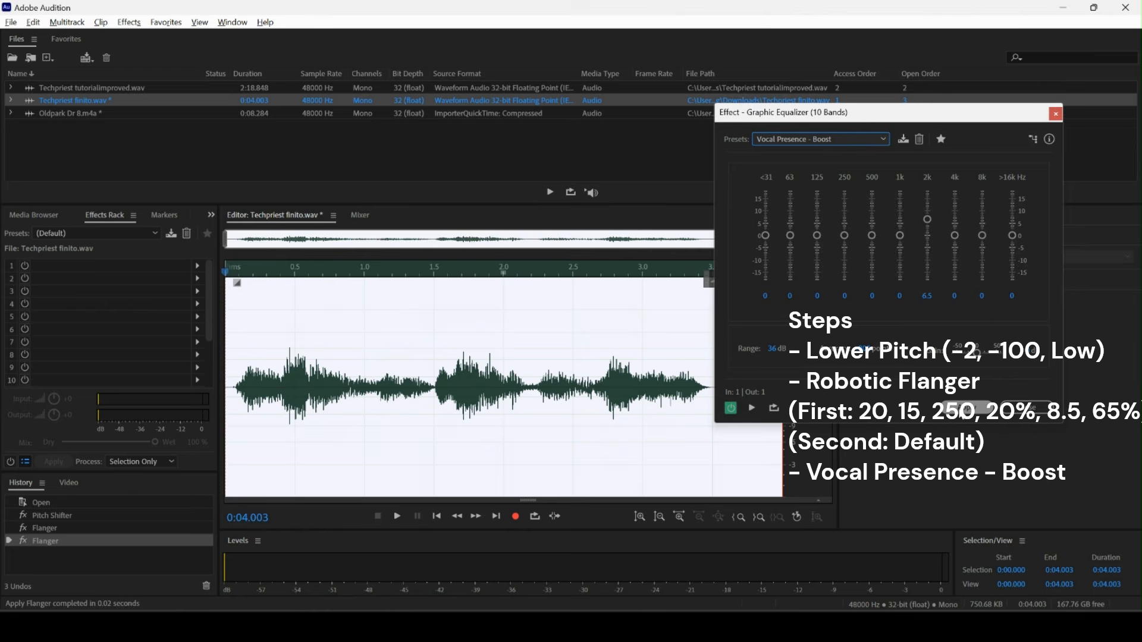
click(966, 410)
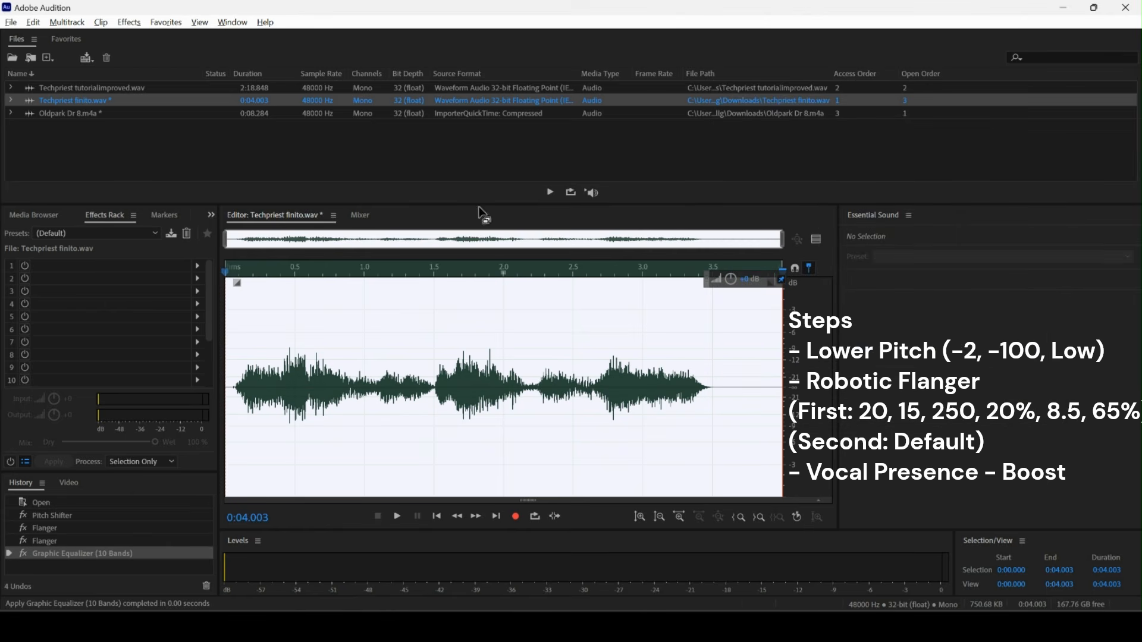
Apply the 20-band Graphic Equalizer with the Possible Bass preset to the Techpriest clip.
click(127, 24)
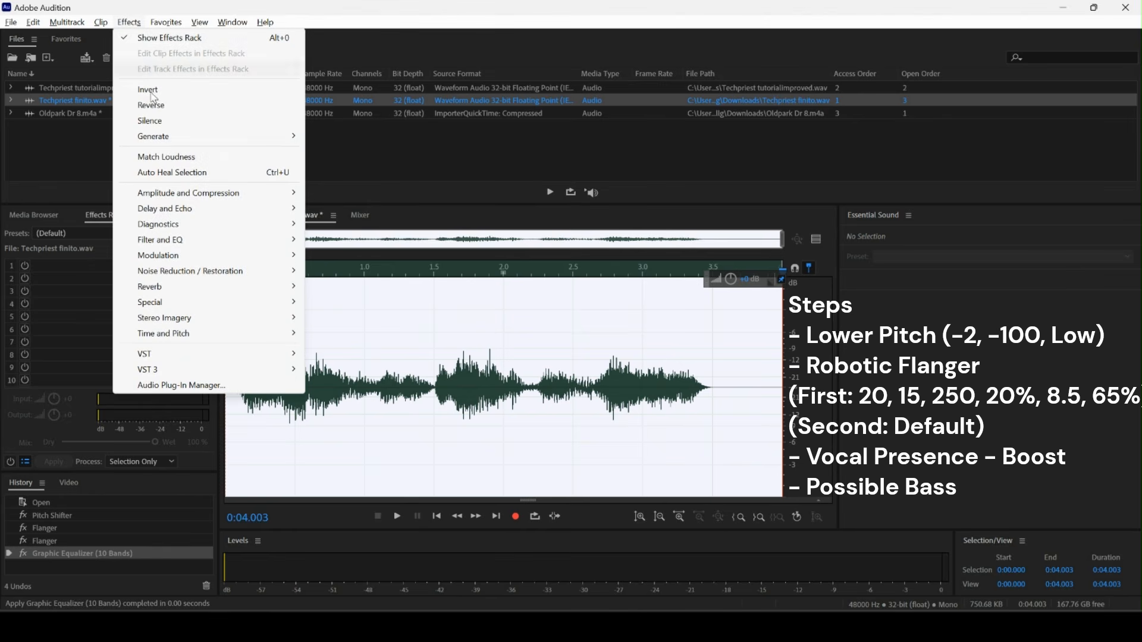
mouse_move(169, 244)
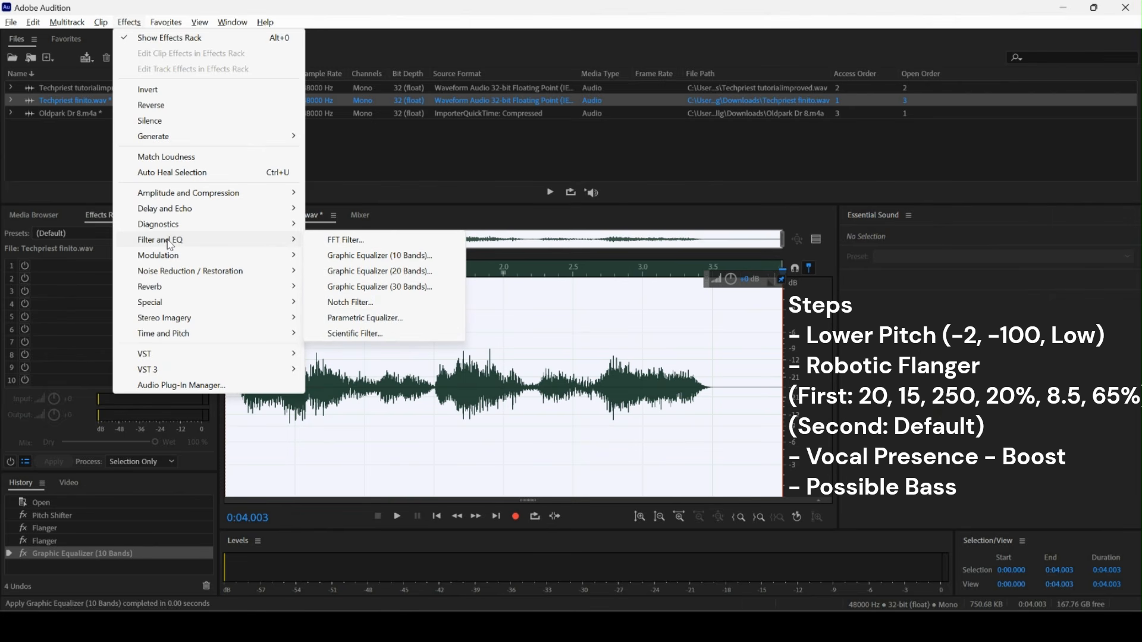
click(349, 272)
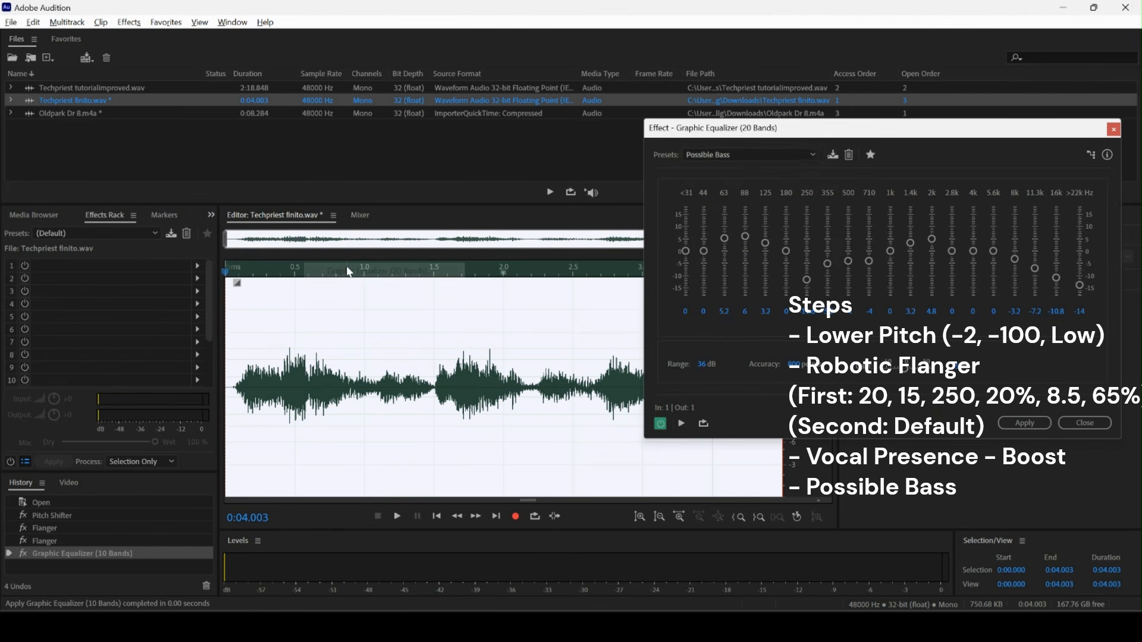
click(722, 151)
click(749, 328)
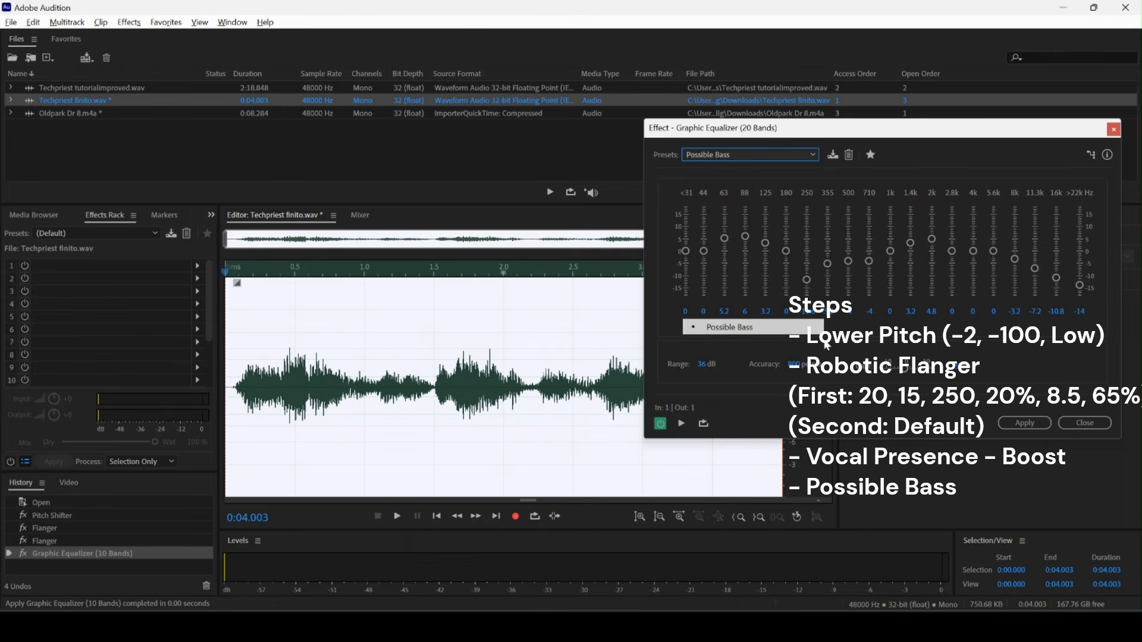
click(1045, 424)
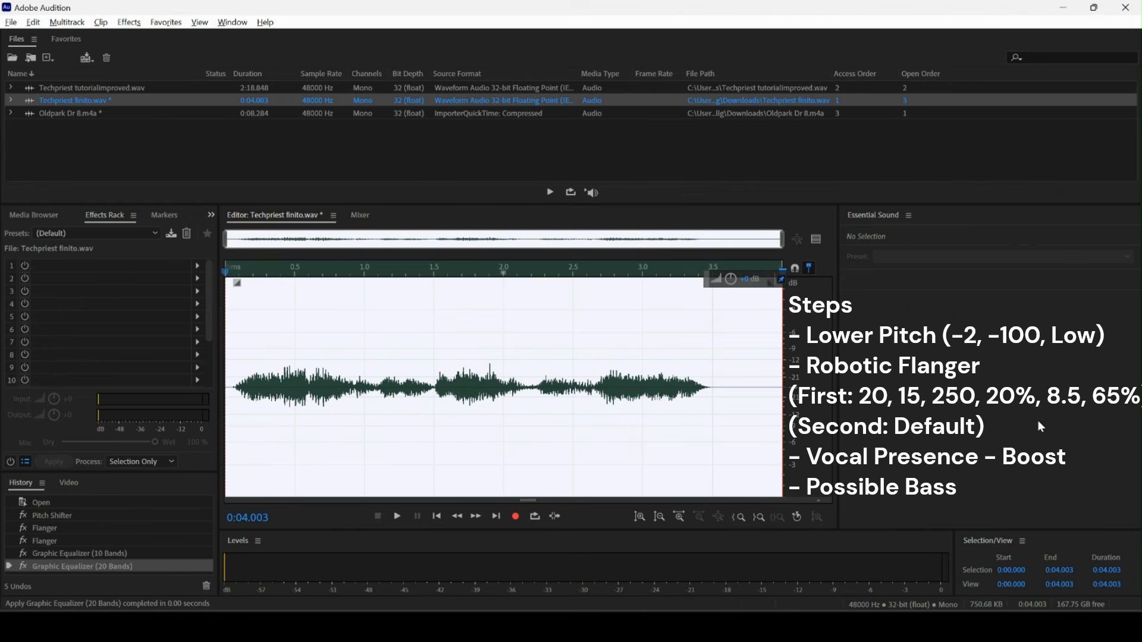
Apply Dynamics Processing with the Boomy Kick preset.
click(129, 23)
mouse_move(190, 199)
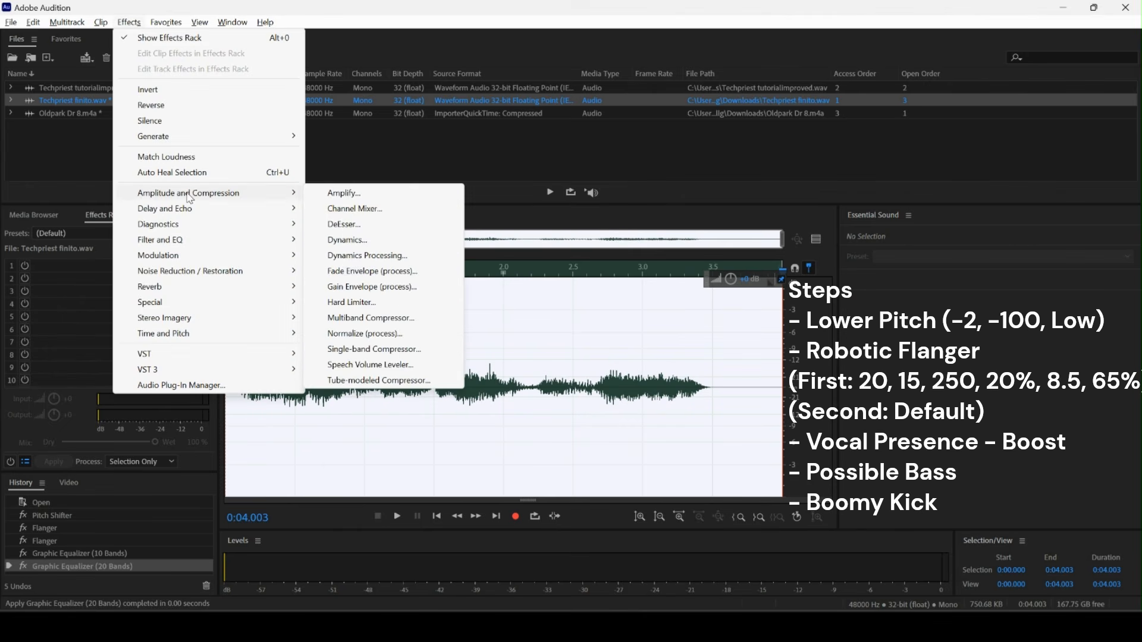
click(345, 256)
click(797, 115)
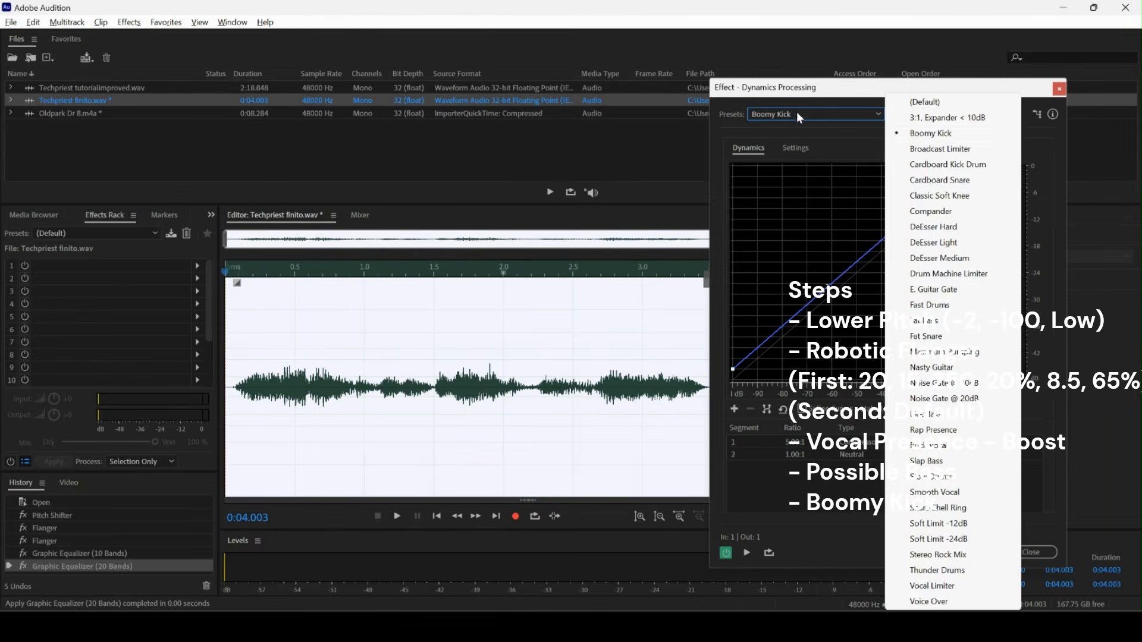
click(916, 143)
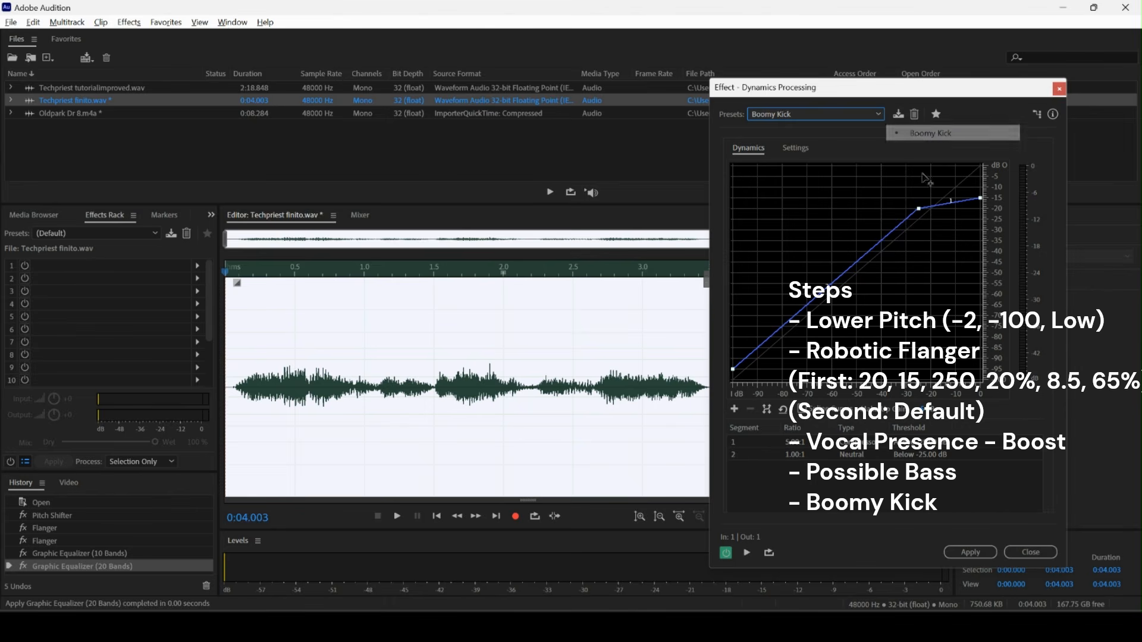
click(972, 551)
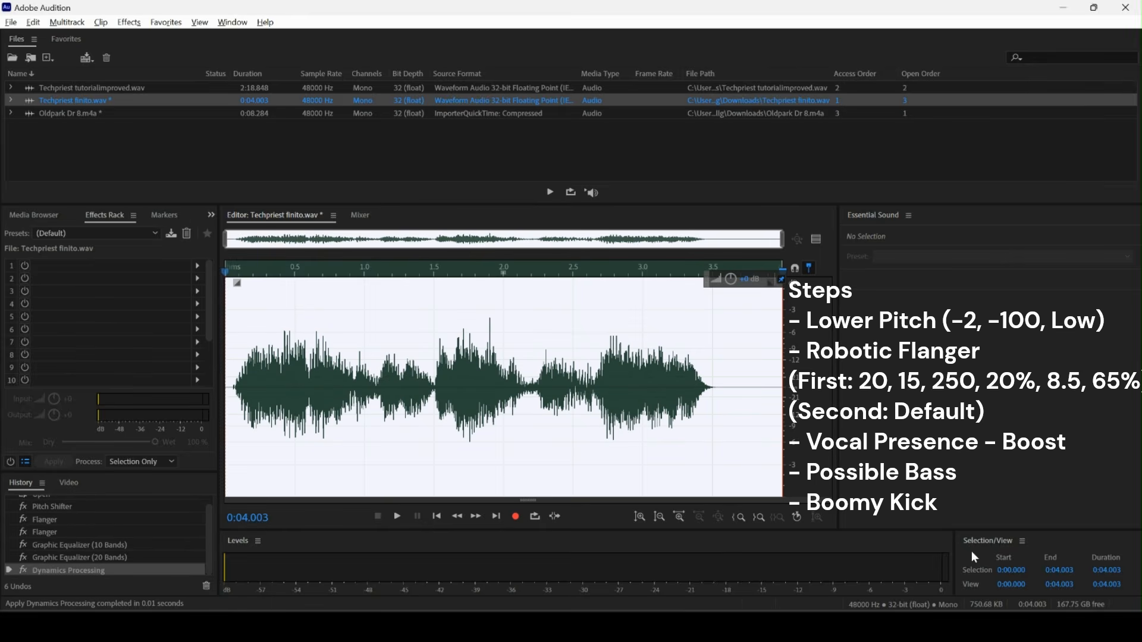
Apply Distortion from the default curves, raising the positive curve's midpoint and lowering the negative one into a diamond shape.
click(130, 23)
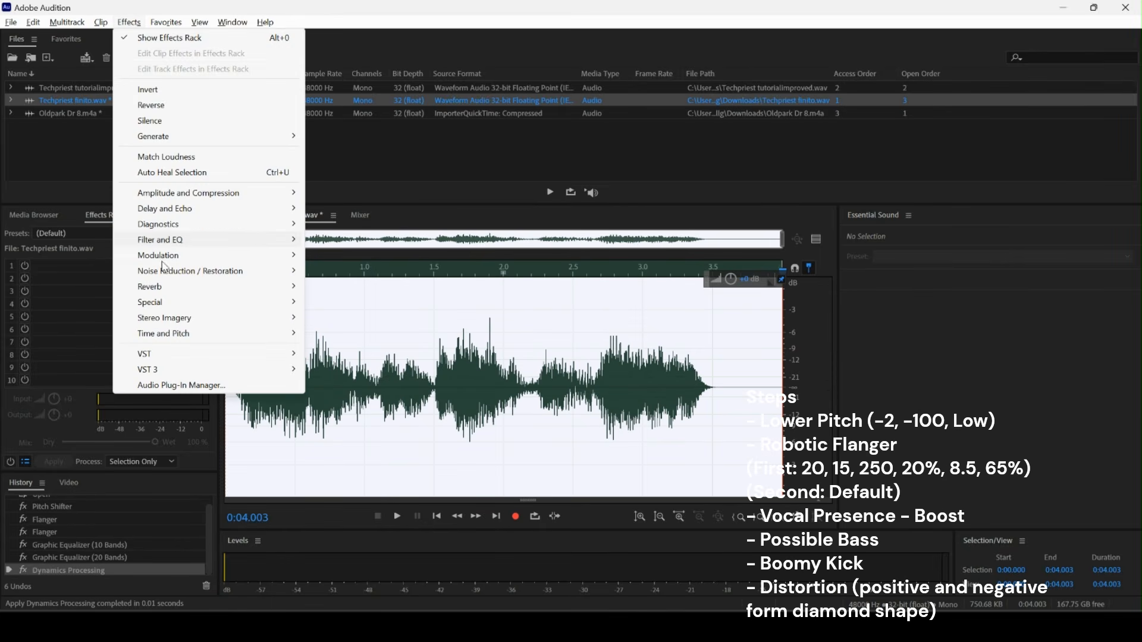
mouse_move(165, 304)
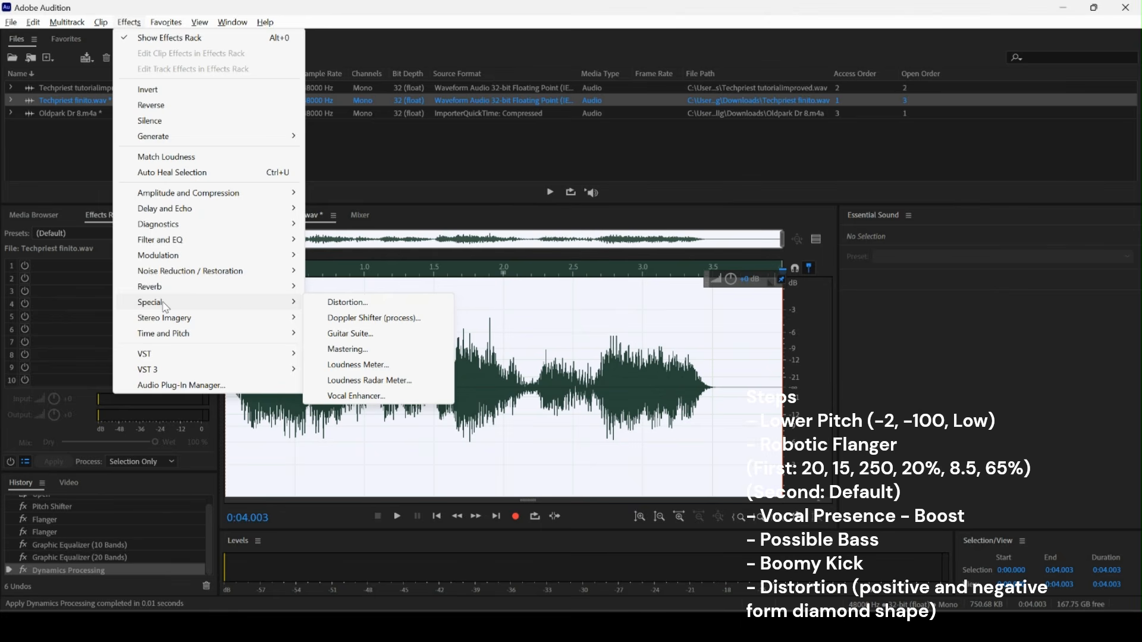
click(350, 303)
click(709, 169)
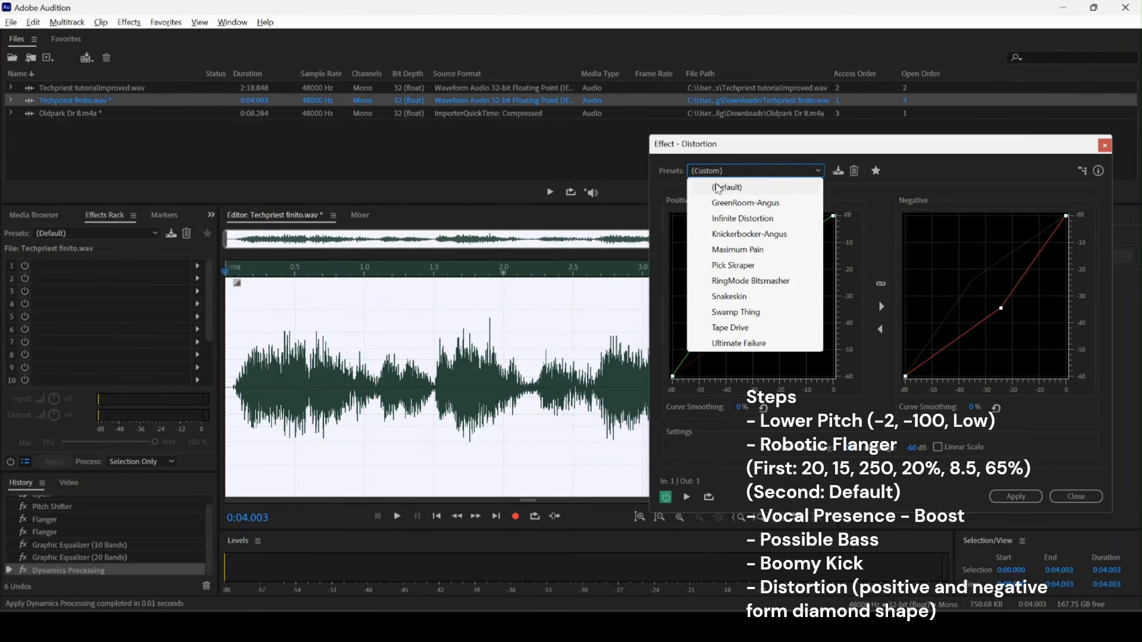
click(719, 190)
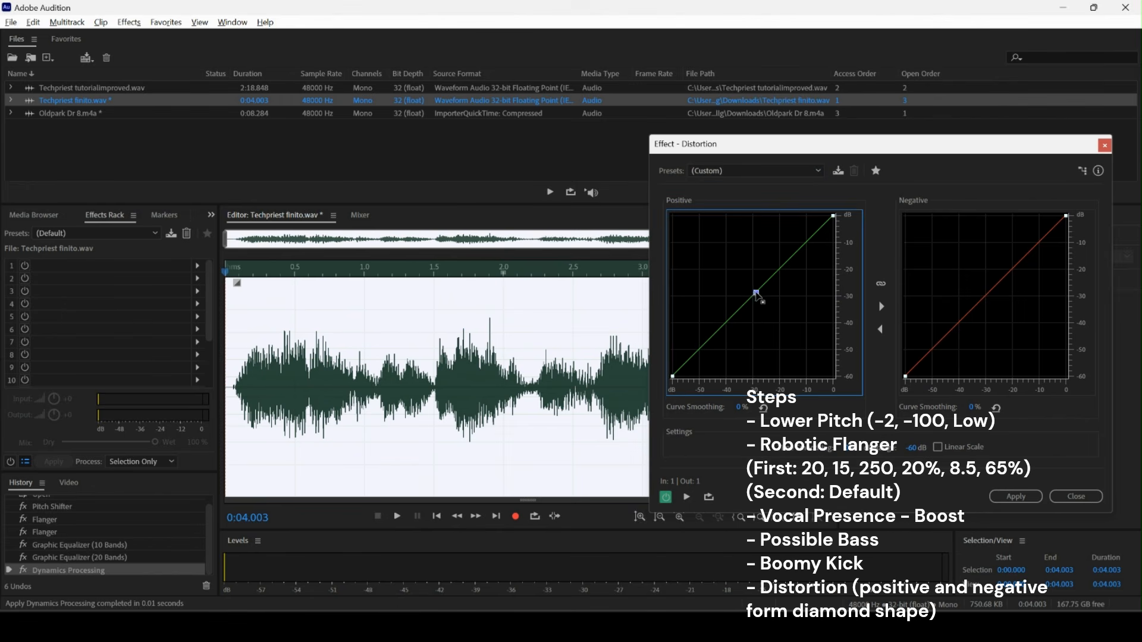
drag(754, 295, 742, 281)
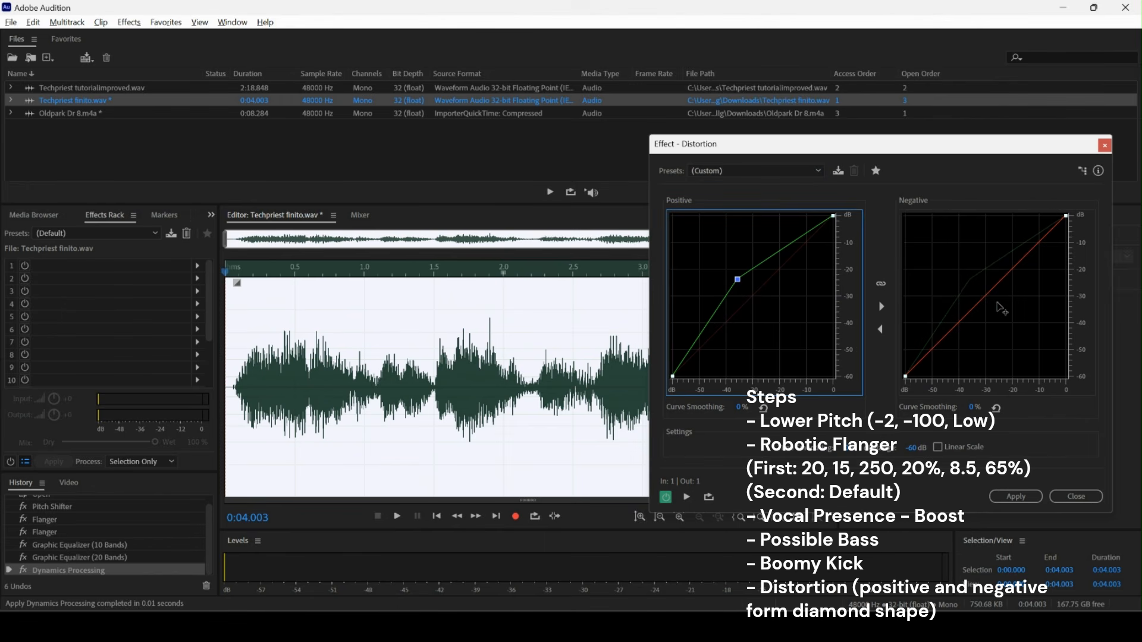
drag(1000, 307, 1000, 308)
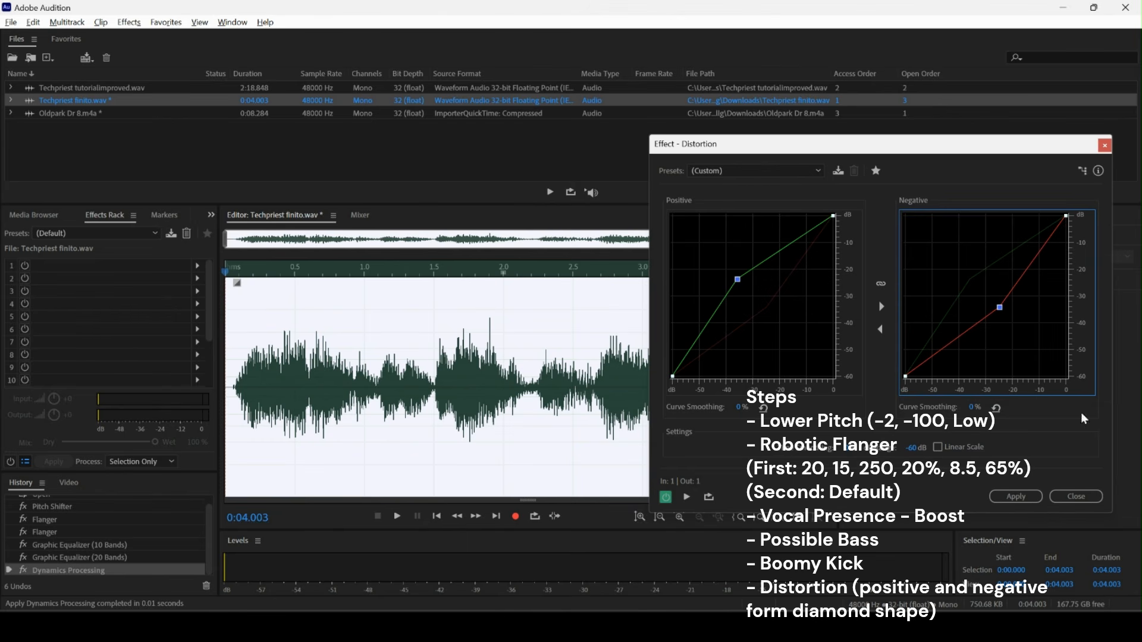
click(1021, 497)
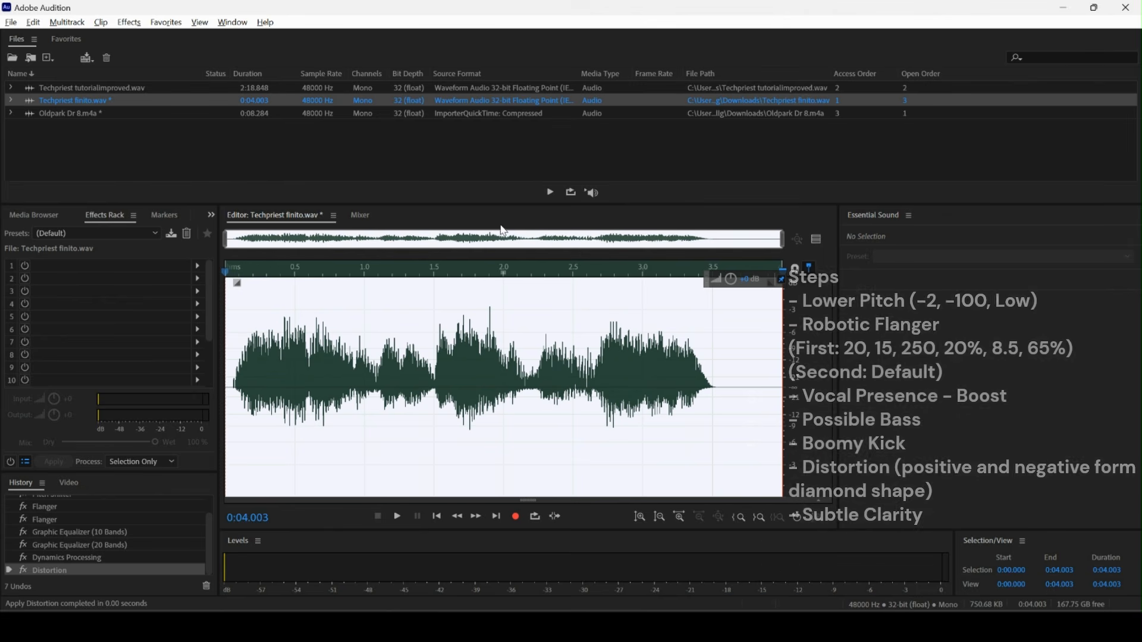
Apply Mastering with the Subtle Clarity preset and the Tube exciter, then play back the processed clip.
click(131, 22)
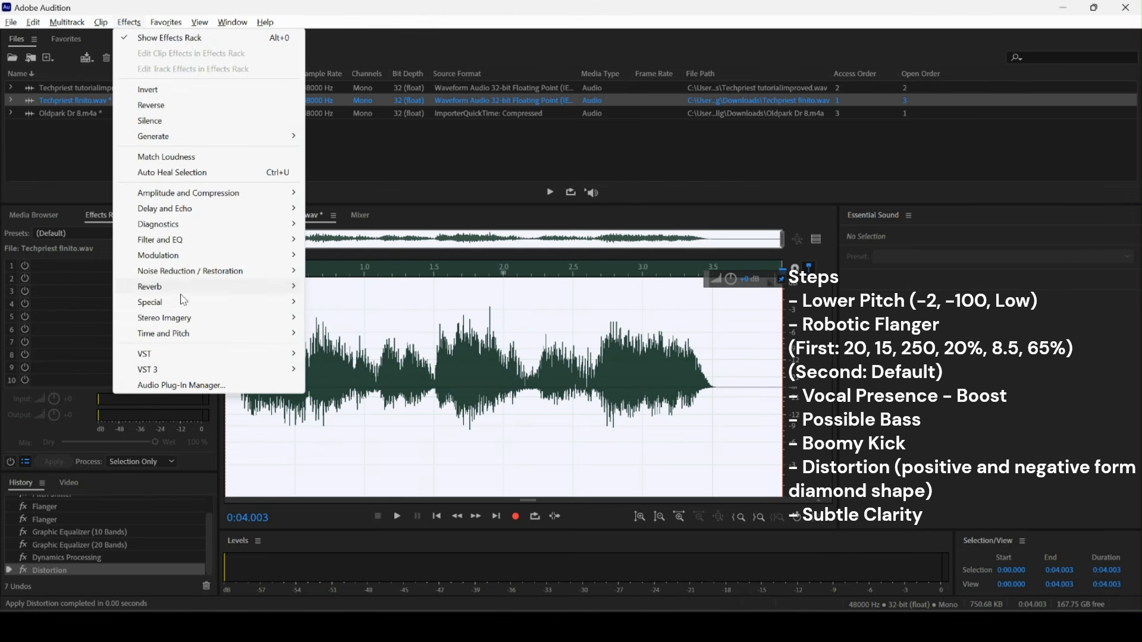
mouse_move(182, 302)
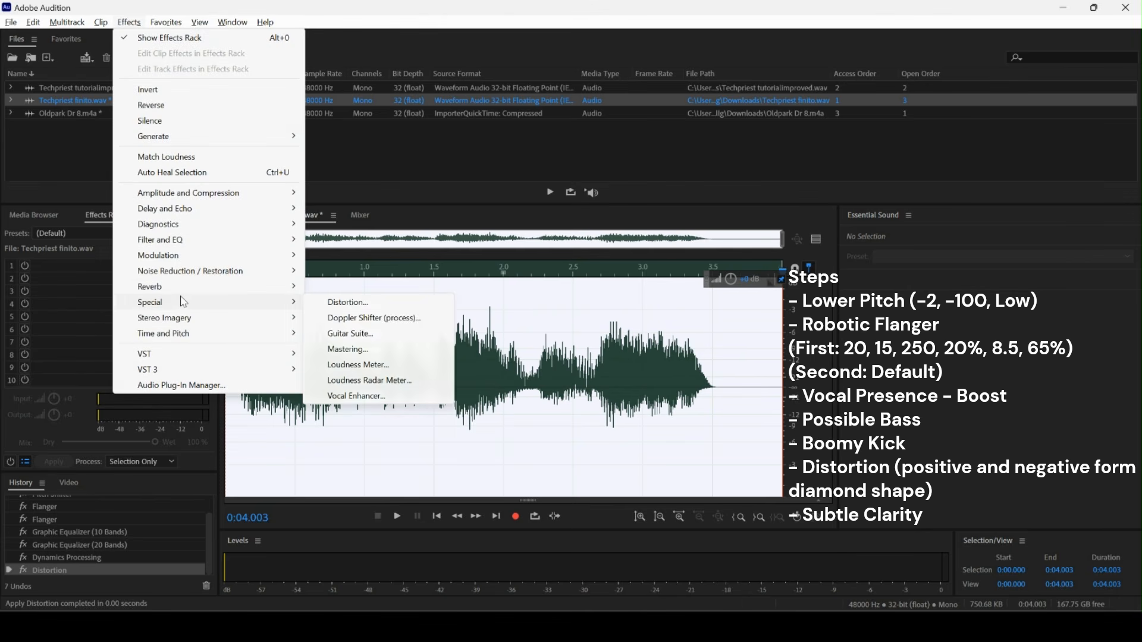
click(362, 355)
click(678, 177)
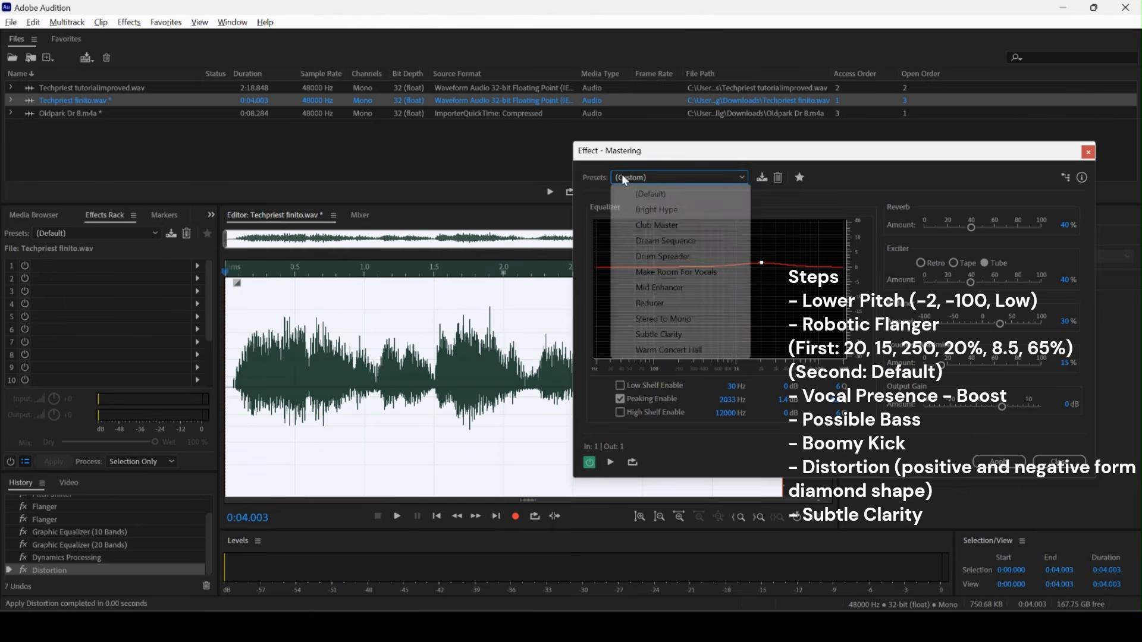
click(653, 336)
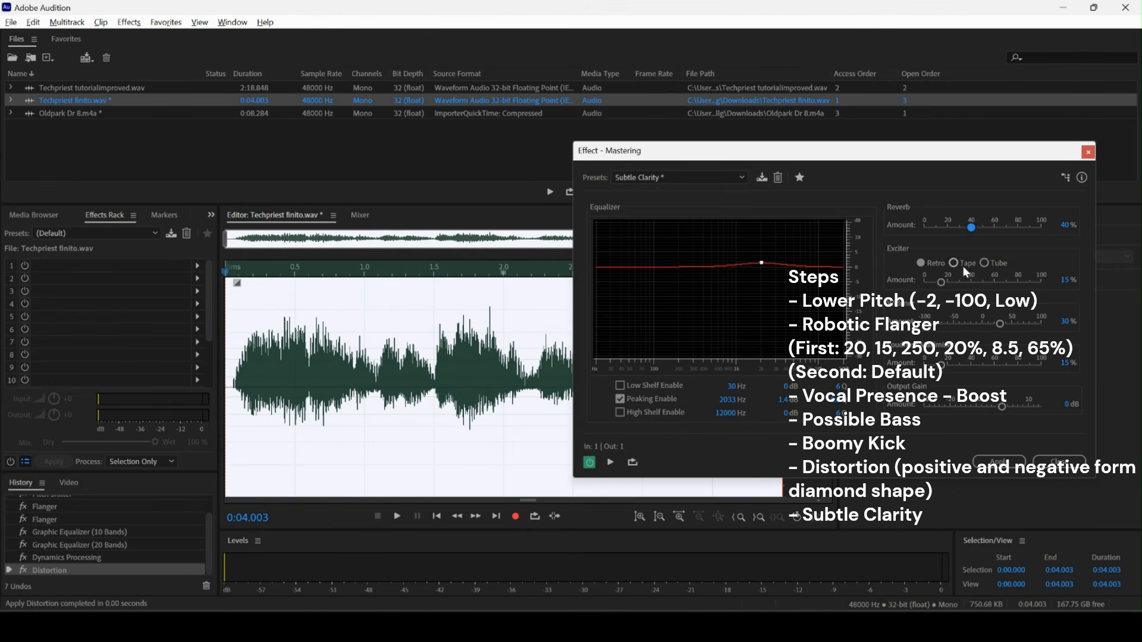
click(986, 262)
click(1000, 463)
key(space)
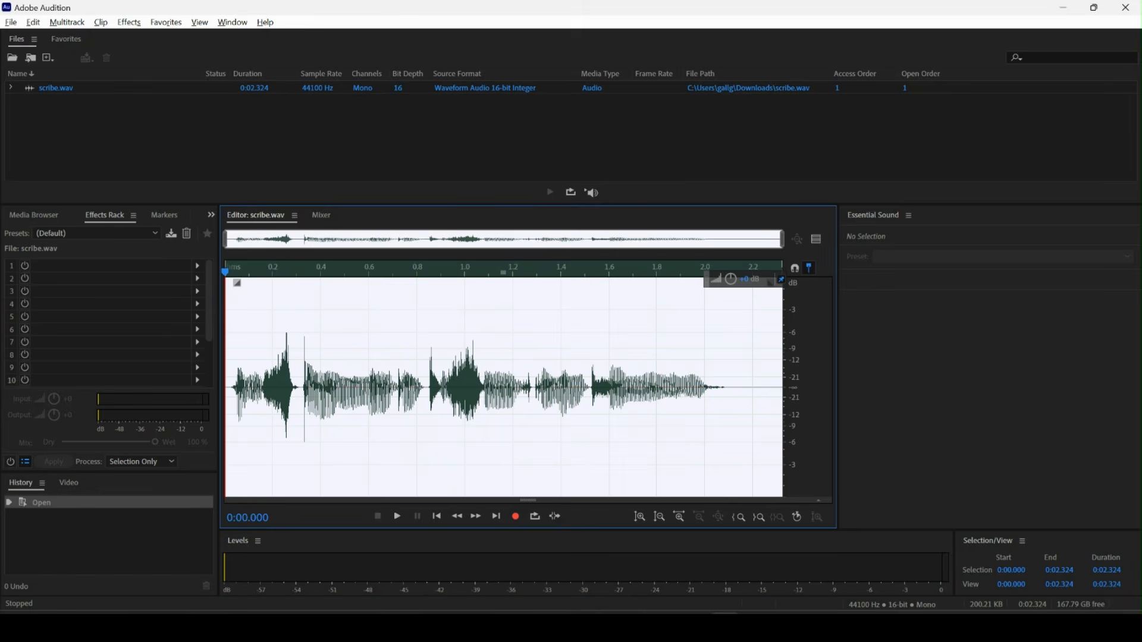
Play the scribe clip, then apply Pitch Shifter at -1 semitone, -100 cents and Low Precision.
key(space)
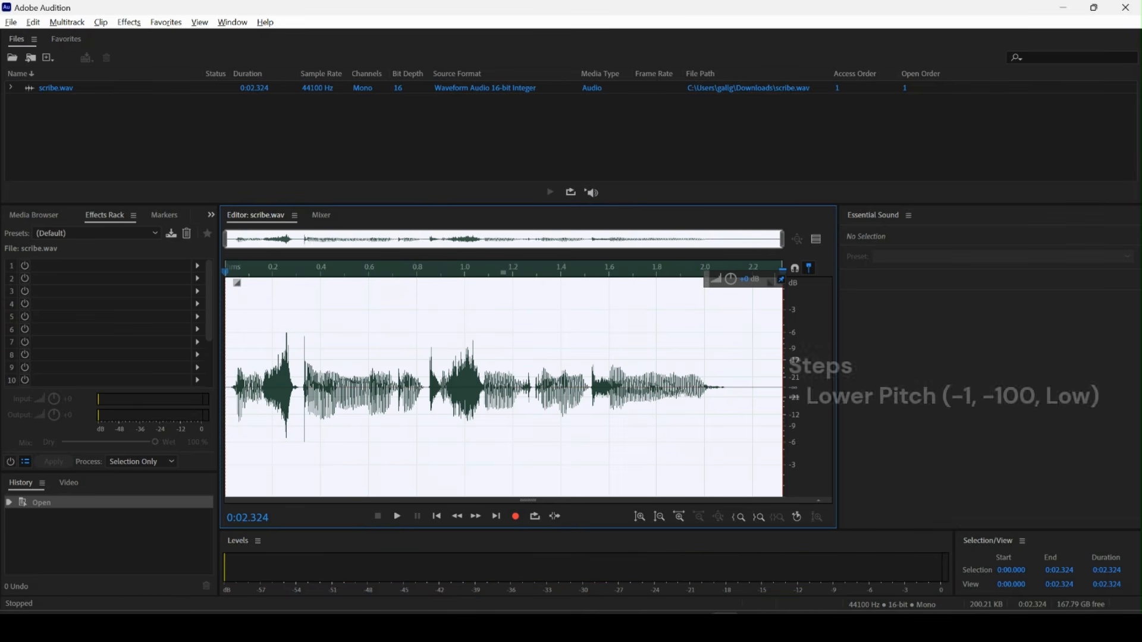
click(129, 23)
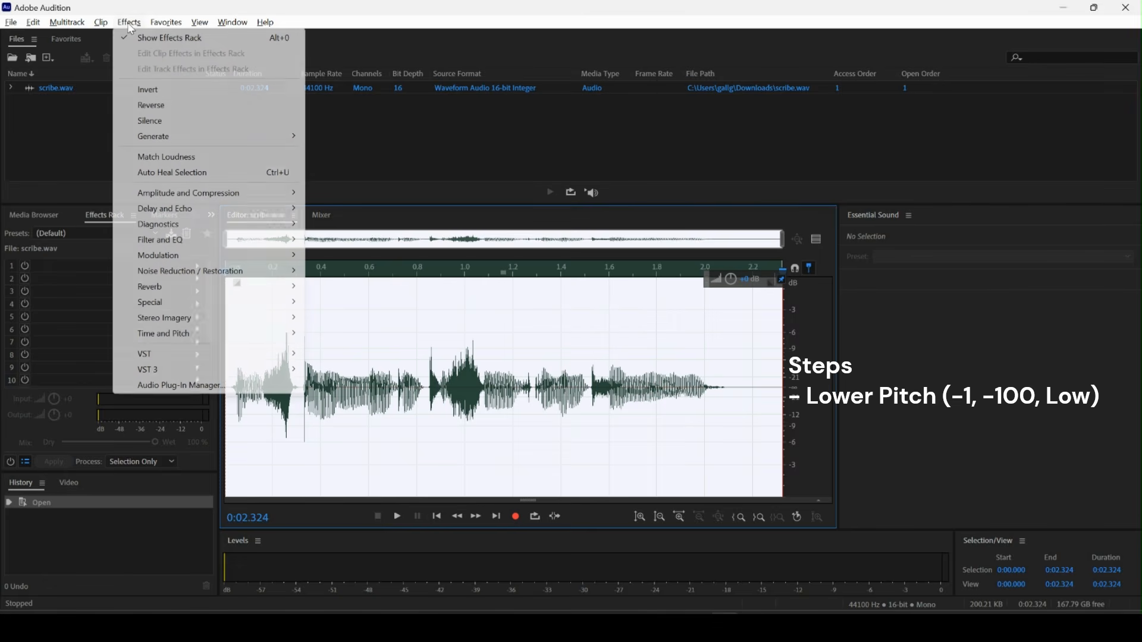
mouse_move(182, 344)
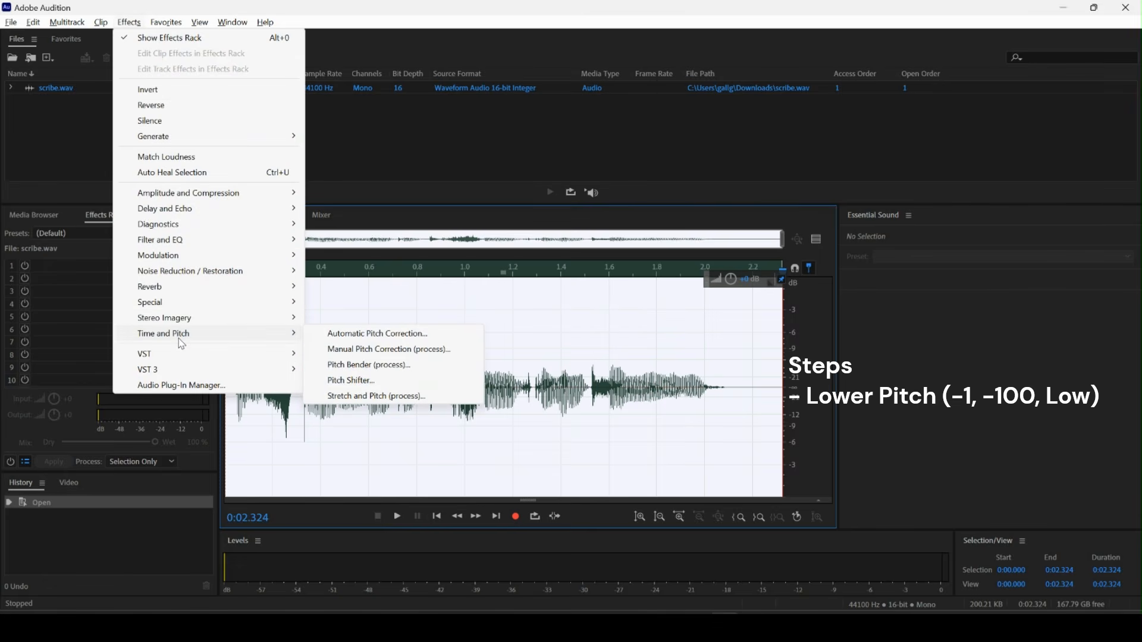
click(348, 381)
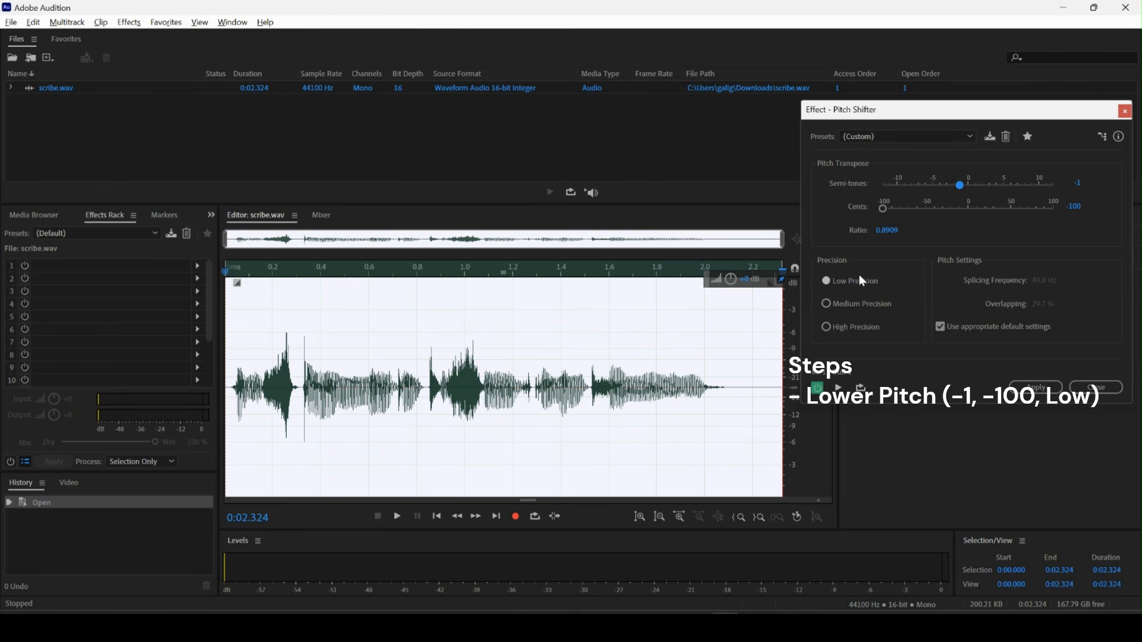
click(1036, 388)
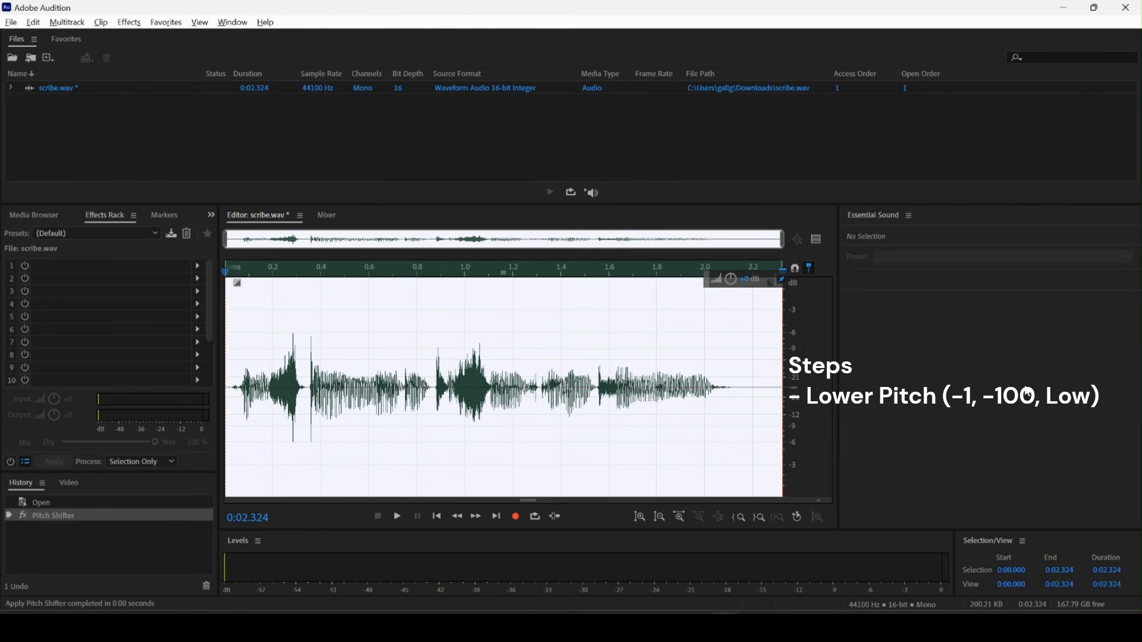
Apply the 20-band Graphic Equalizer with the Possible Bass preset to the scribe clip and nudge its volume slightly.
click(129, 22)
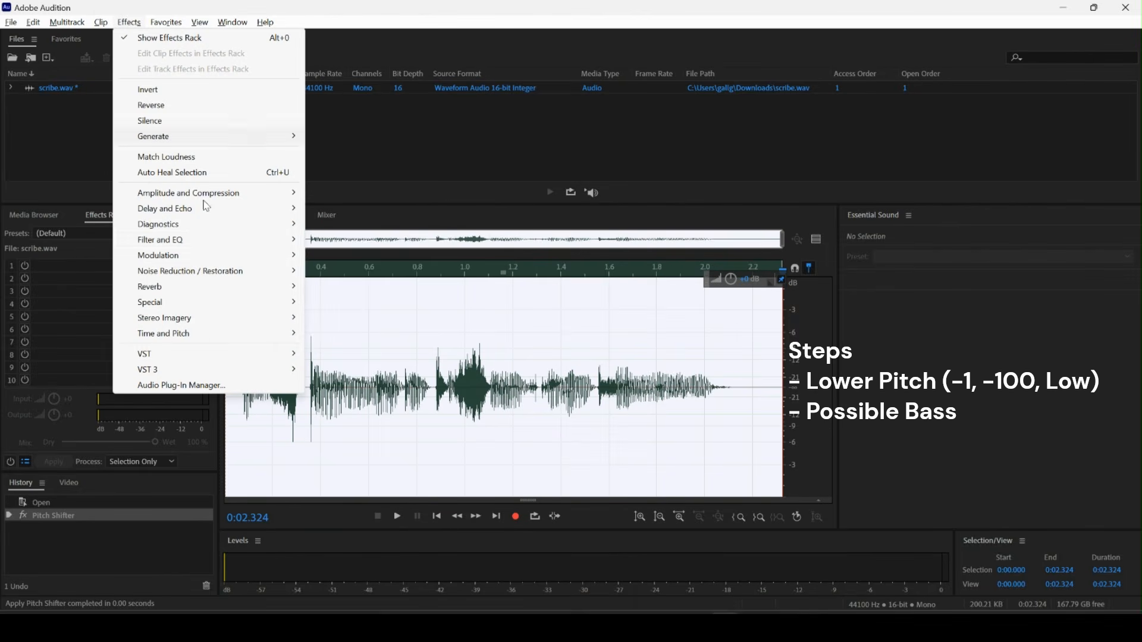
mouse_move(218, 249)
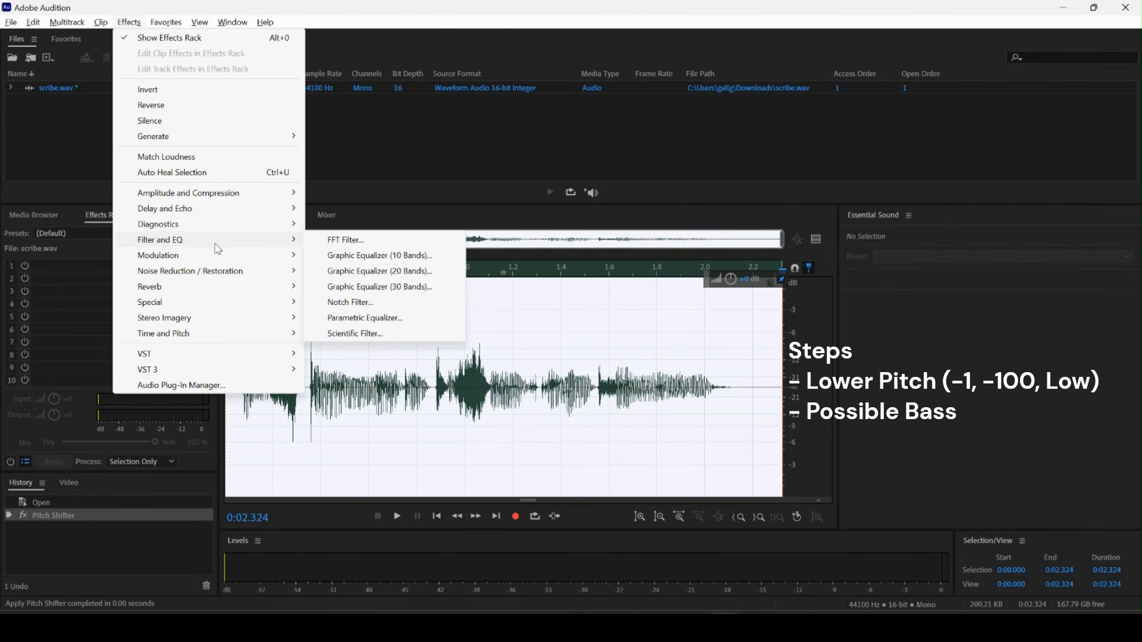
click(357, 272)
click(749, 153)
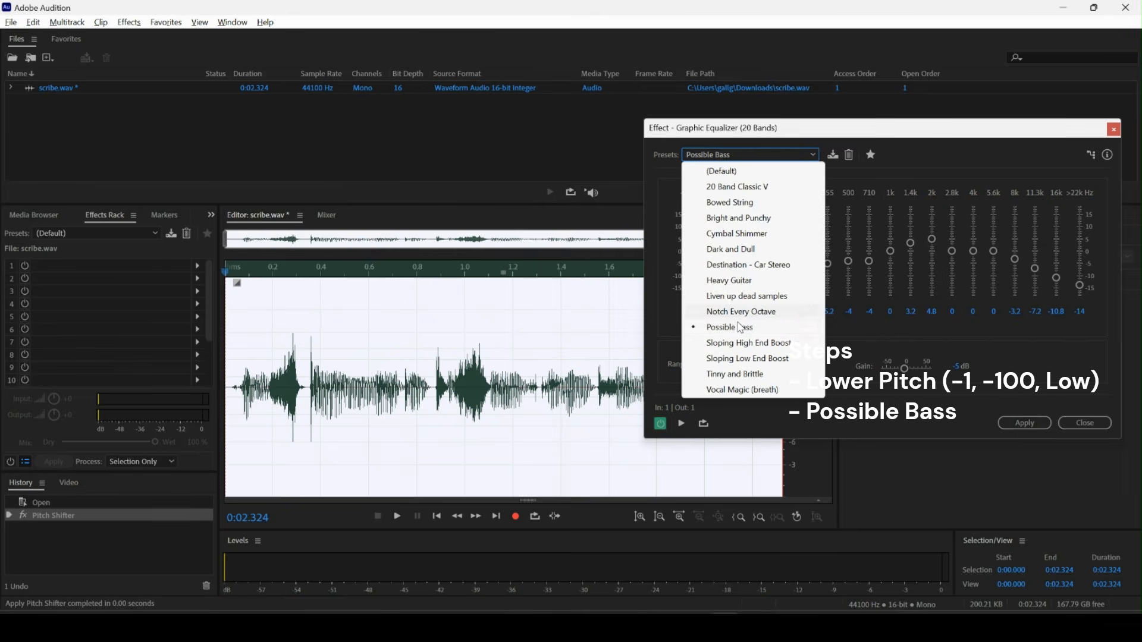
click(714, 327)
click(1041, 424)
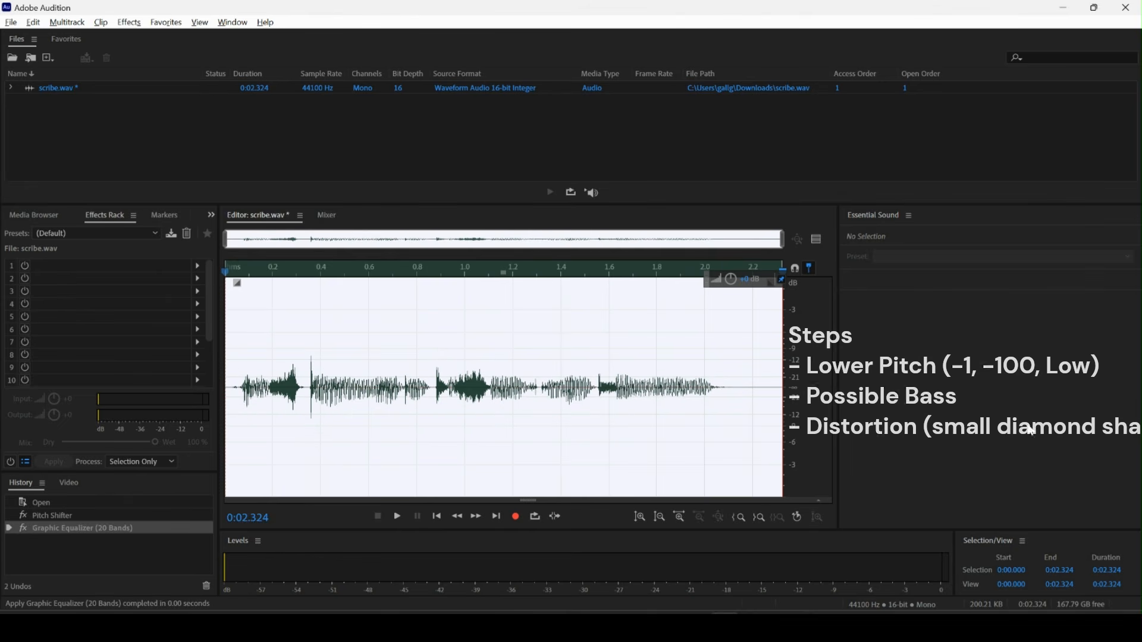
drag(730, 278, 730, 277)
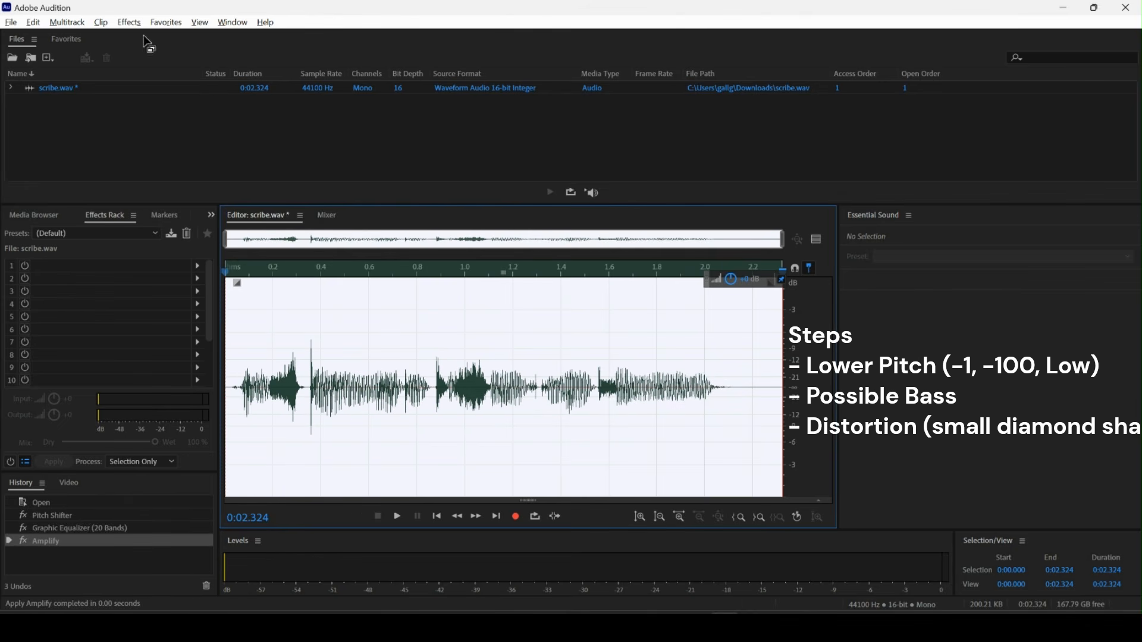
Apply Distortion with a small diamond shape, raising the positive curve point and lowering the negative one slightly.
click(130, 22)
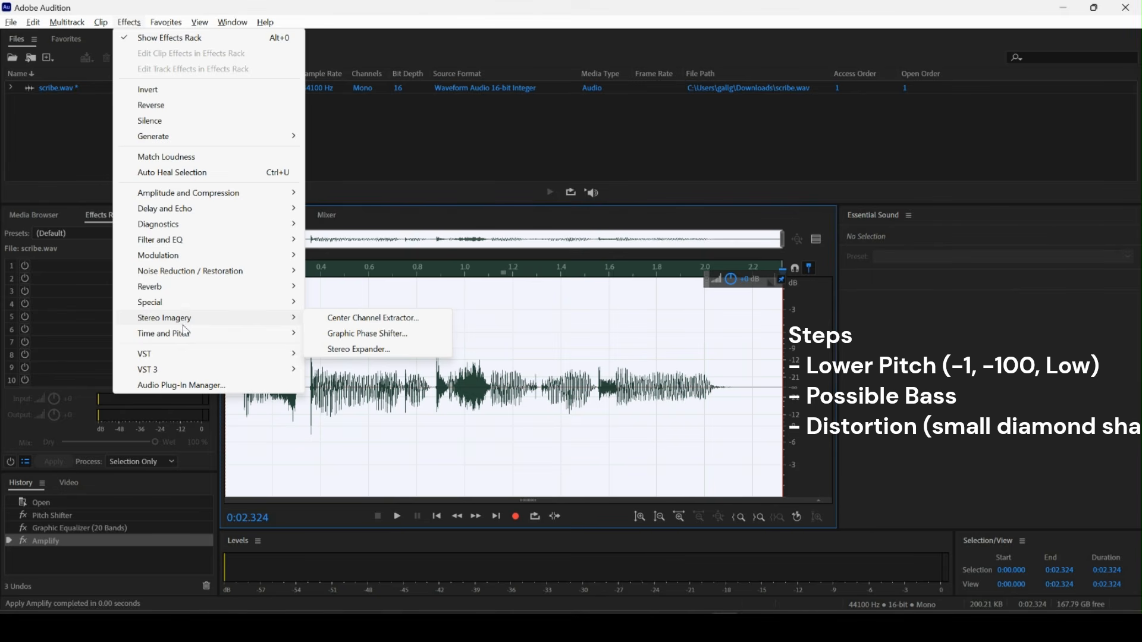
mouse_move(179, 302)
click(355, 308)
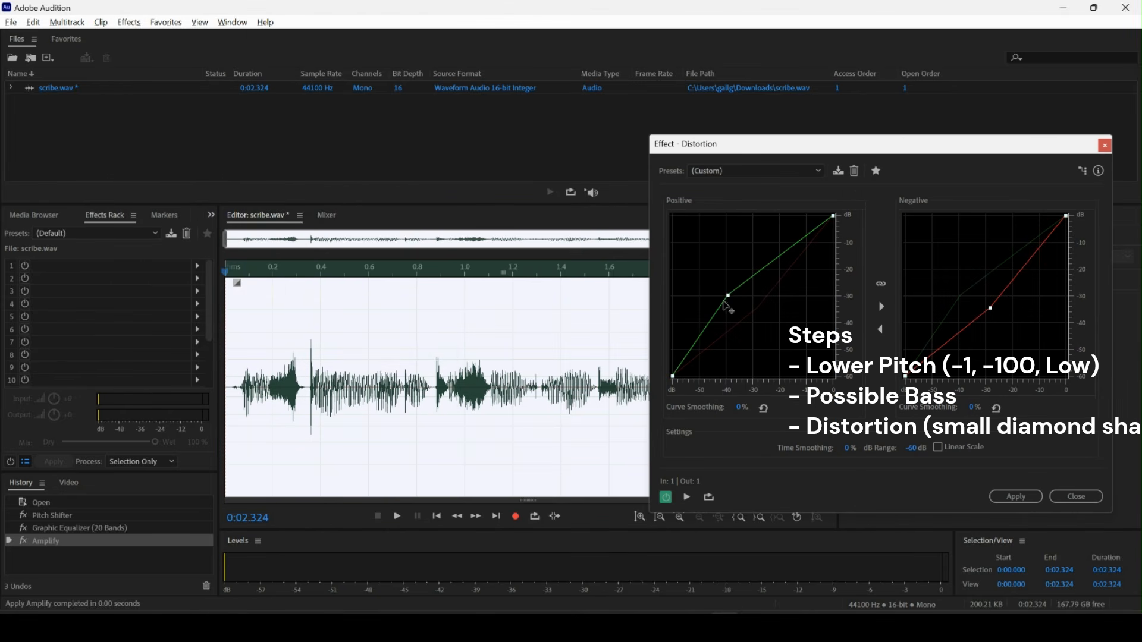
click(744, 300)
drag(991, 308, 995, 303)
click(1016, 496)
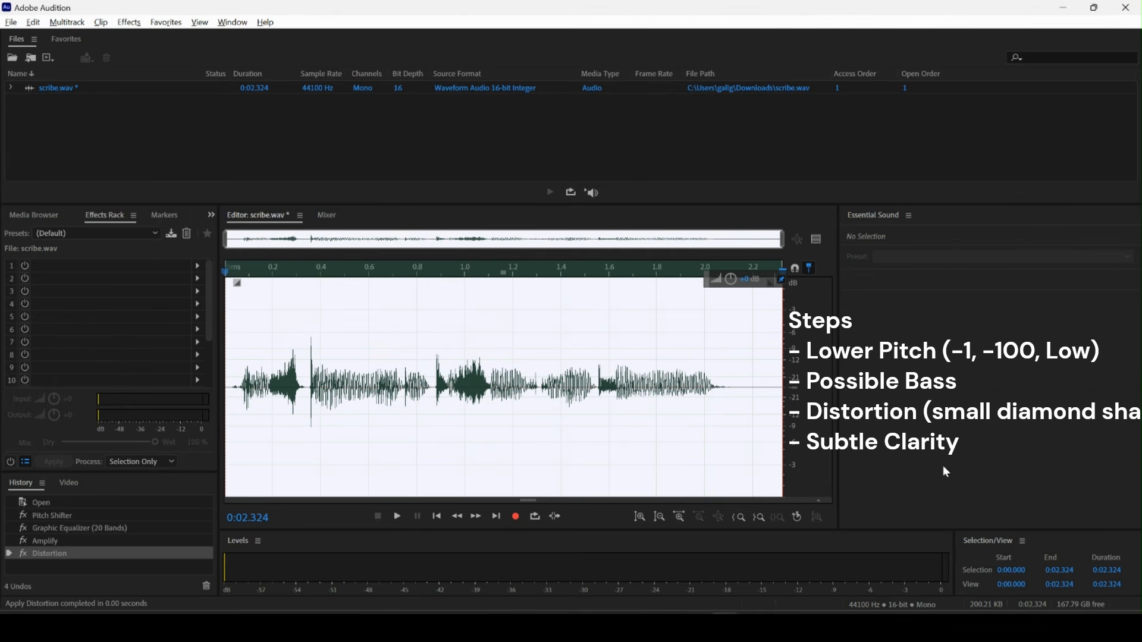
Apply Mastering with the Subtle Clarity preset to the scribe clip.
click(131, 24)
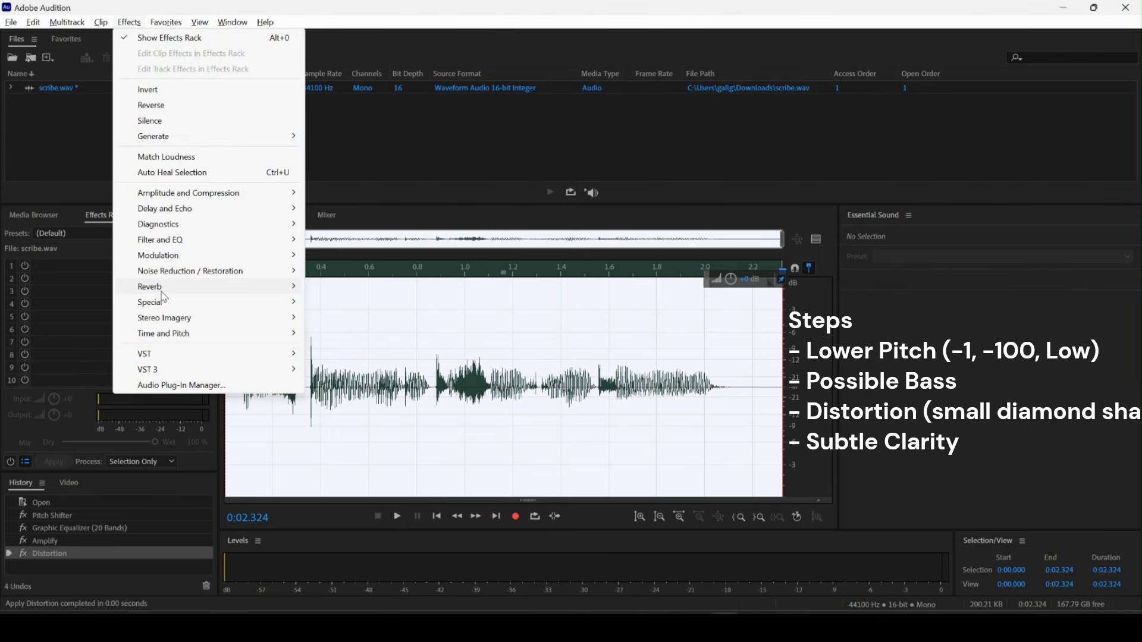
mouse_move(164, 303)
click(359, 353)
click(681, 177)
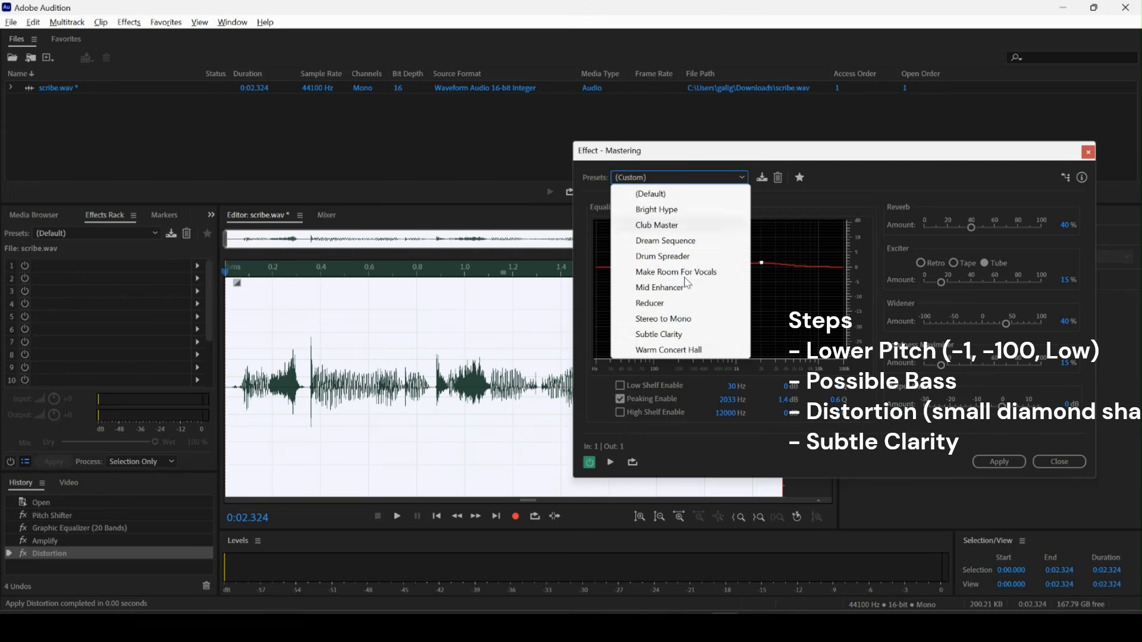
click(688, 336)
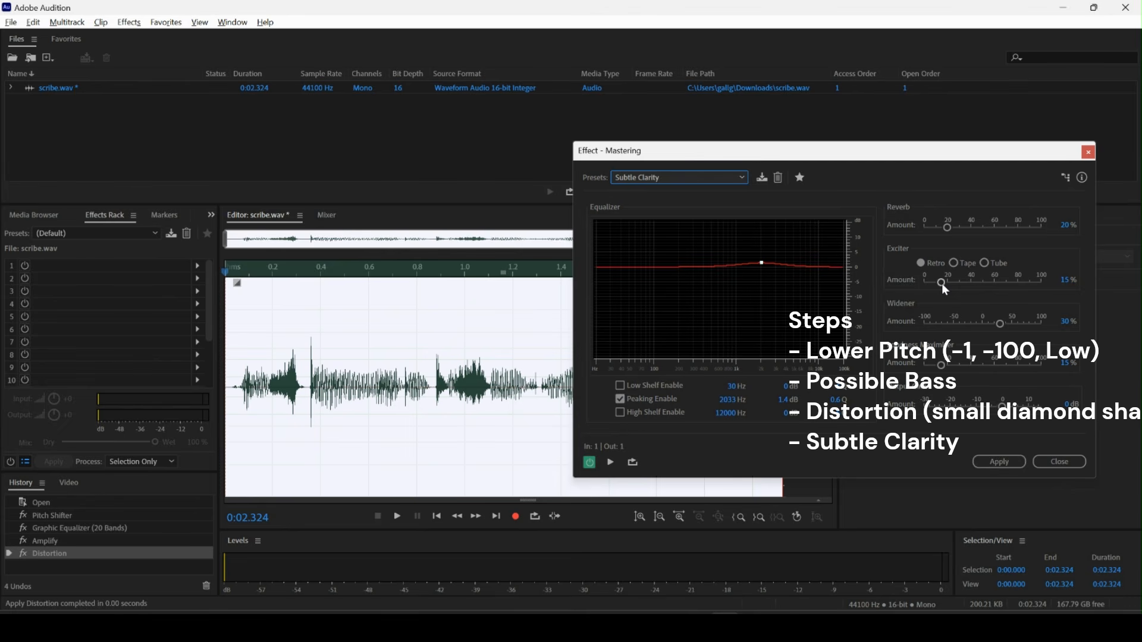
click(981, 461)
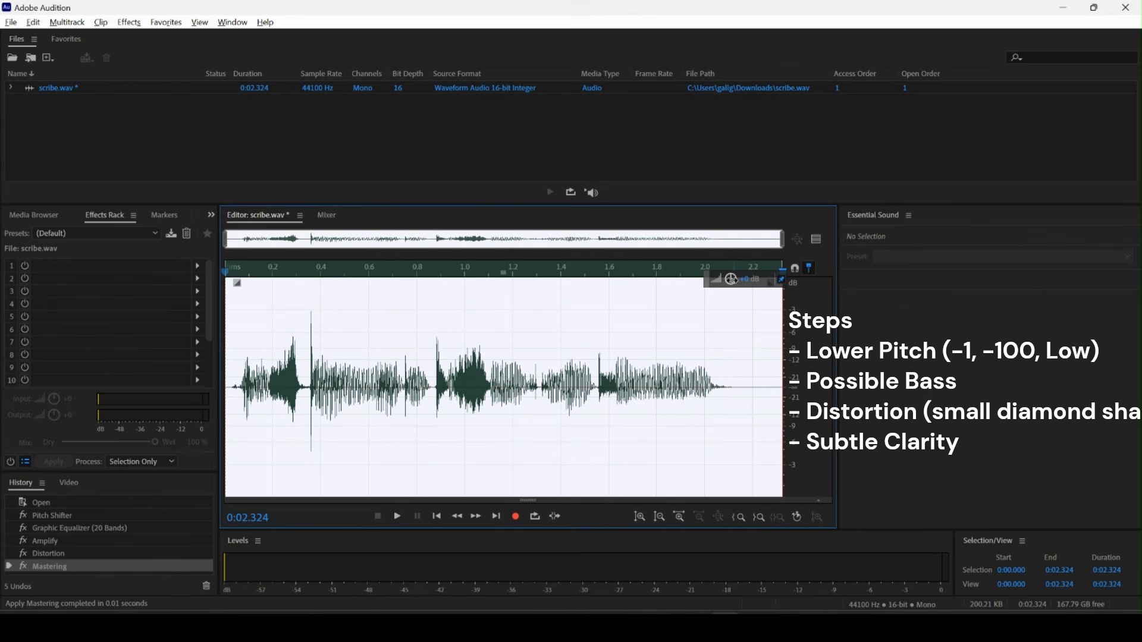
Boost the clip's volume and play back the result.
drag(732, 280, 740, 255)
key(space)
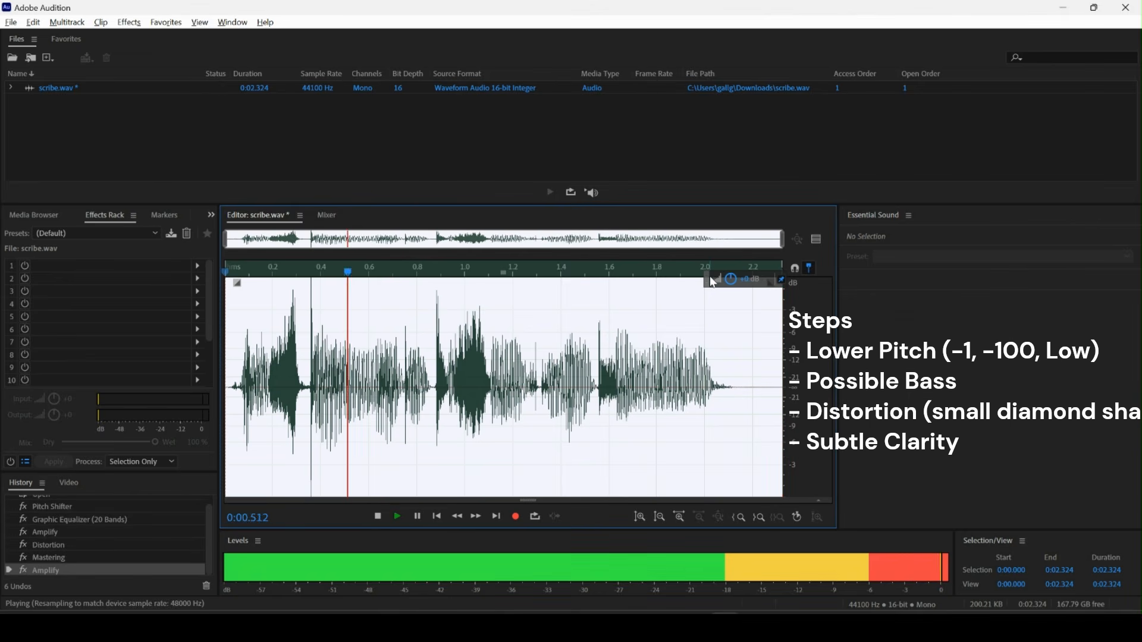